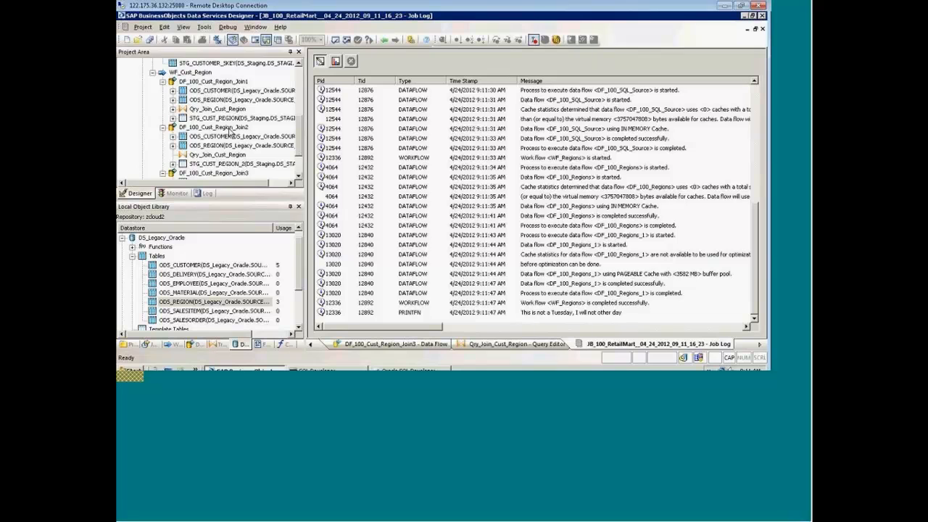
# Step: Open the Qry_Join_Cust_Region query in data flow DF_100_Cust_Region_Join3, closing the target data preview
pyautogui.scroll(-2, 231, 132)
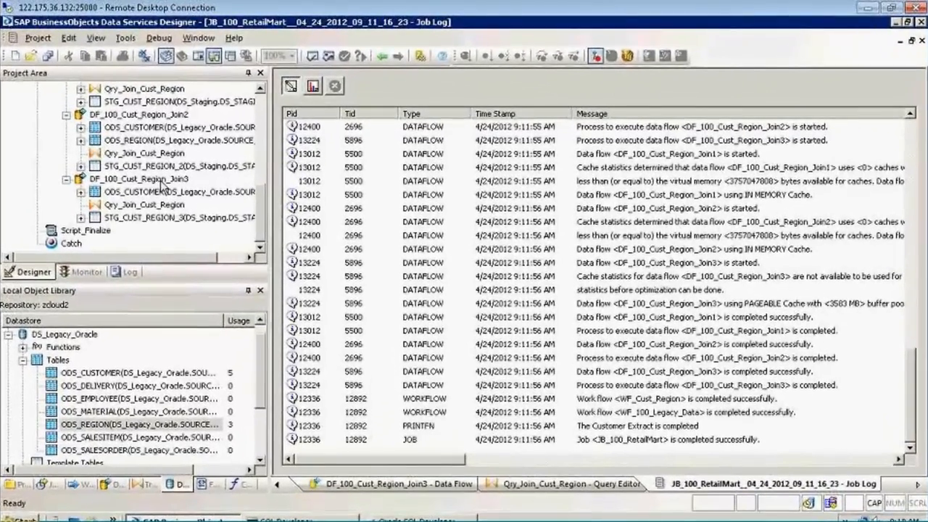
pyautogui.click(161, 181)
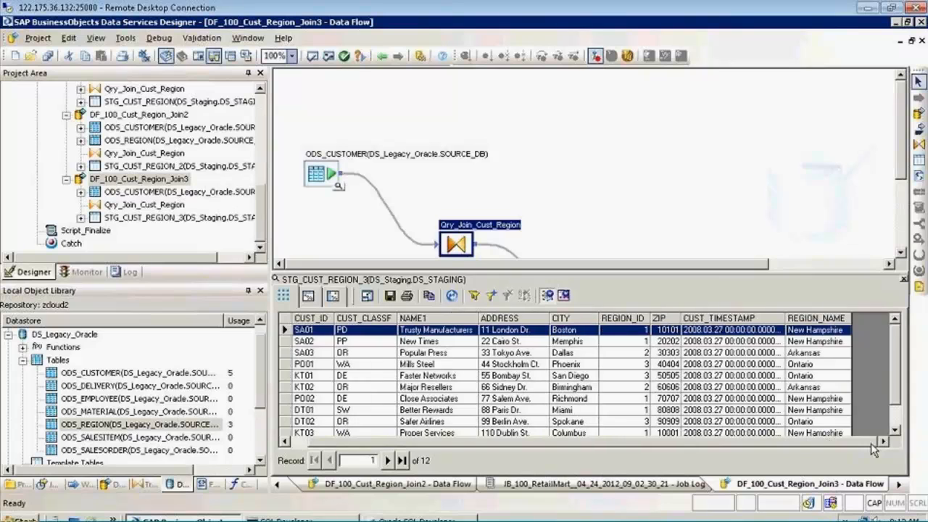
pyautogui.click(904, 280)
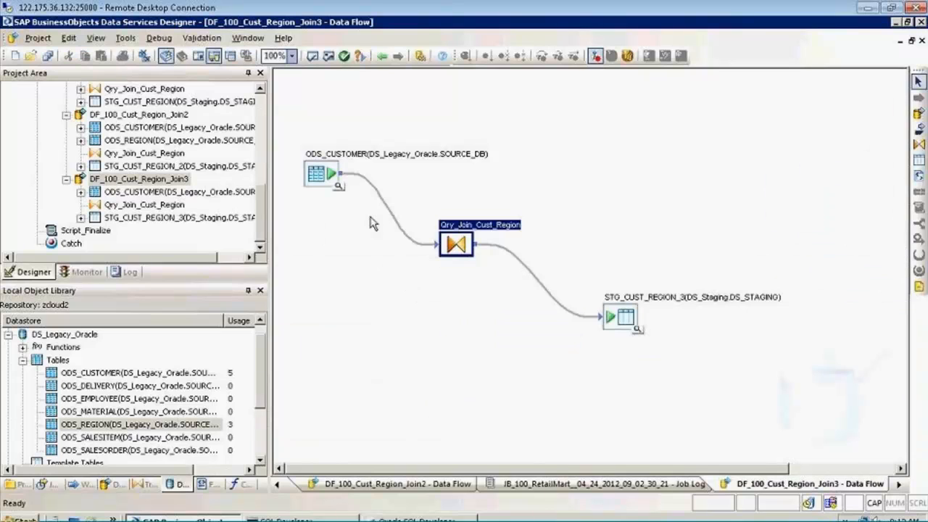
pyautogui.click(459, 229)
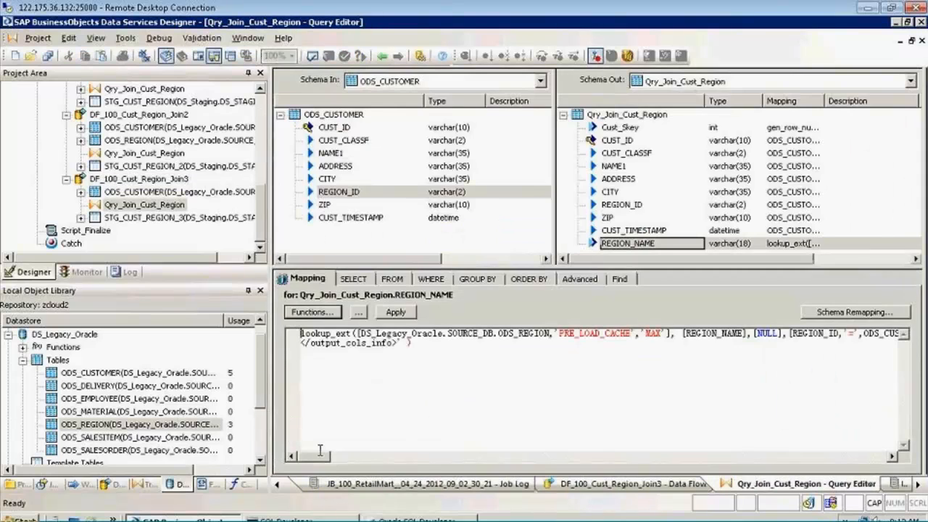
# Step: Review the lookup_ext mapping of the output column REGION_NAME and delete the whole expression
pyautogui.moveTo(315, 465); pyautogui.dragTo(329, 465)
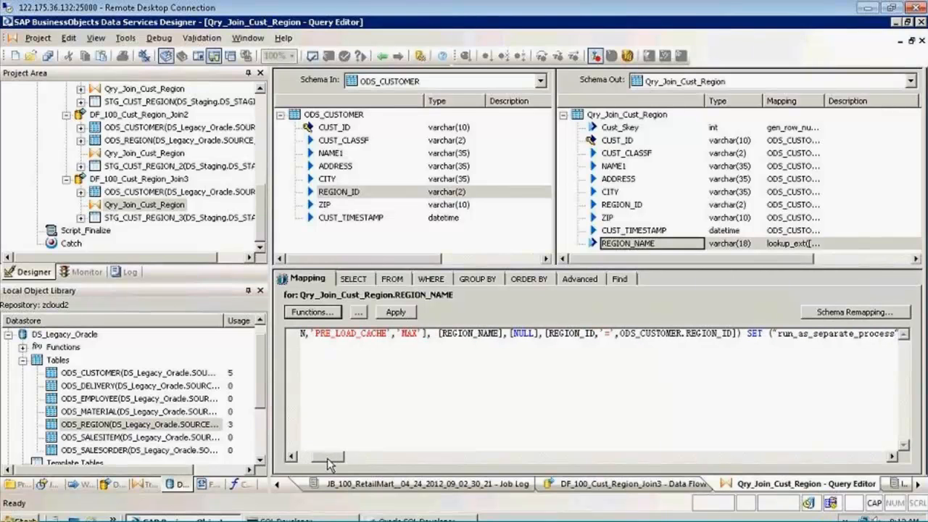
pyautogui.moveTo(329, 464); pyautogui.dragTo(296, 463)
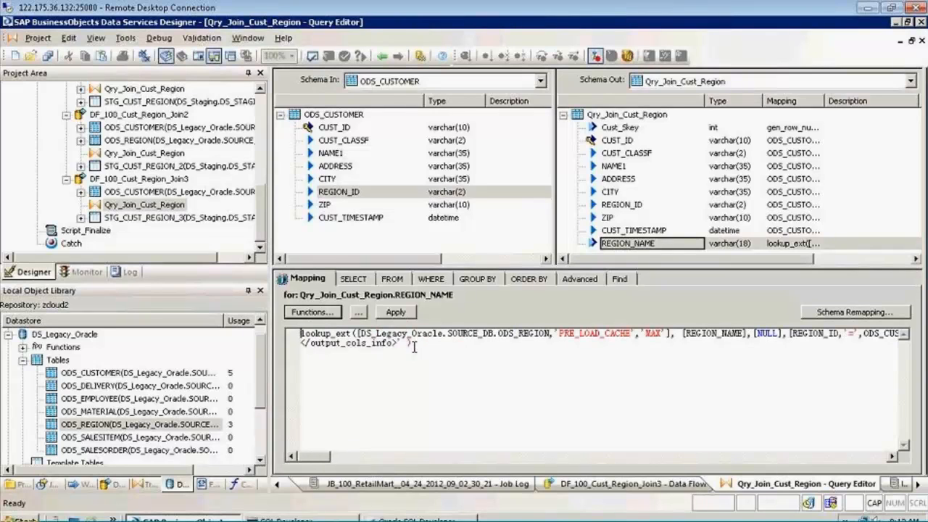
pyautogui.hotkey('ctrl', 'a')
pyautogui.press('Delete')
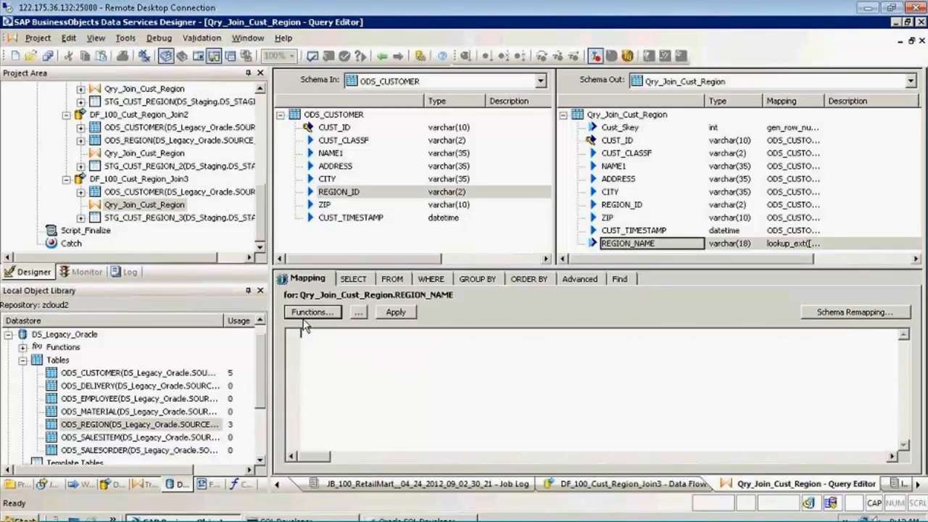
# Step: Insert a lookup function into the REGION_NAME mapping, with ODS_REGION from datastore DS_Legacy_Oracle as the lookup table
pyautogui.click(323, 313)
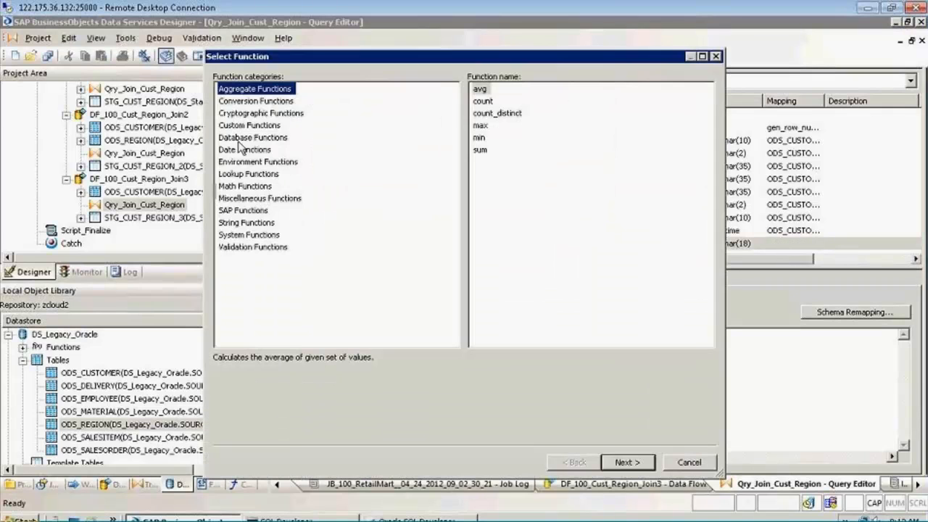
pyautogui.click(237, 176)
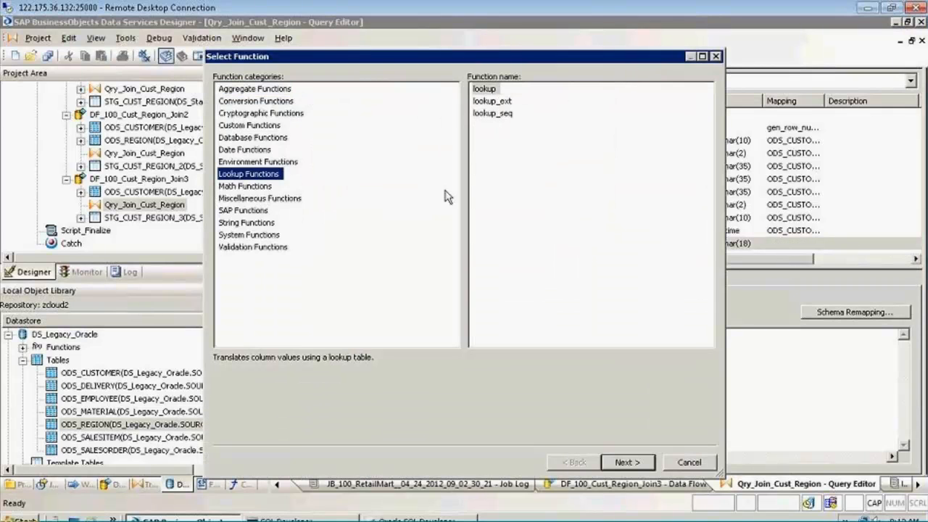
pyautogui.click(624, 464)
pyautogui.click(689, 116)
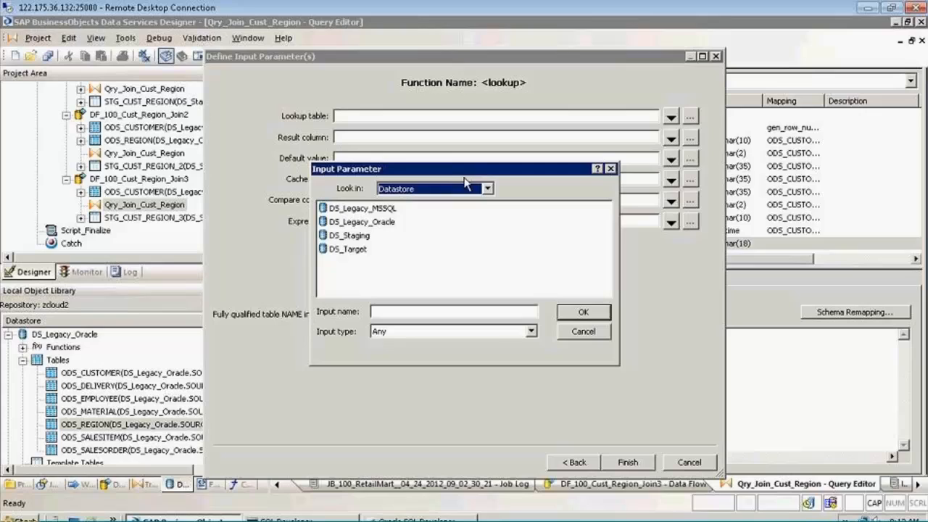
pyautogui.doubleClick(363, 223)
pyautogui.doubleClick(366, 261)
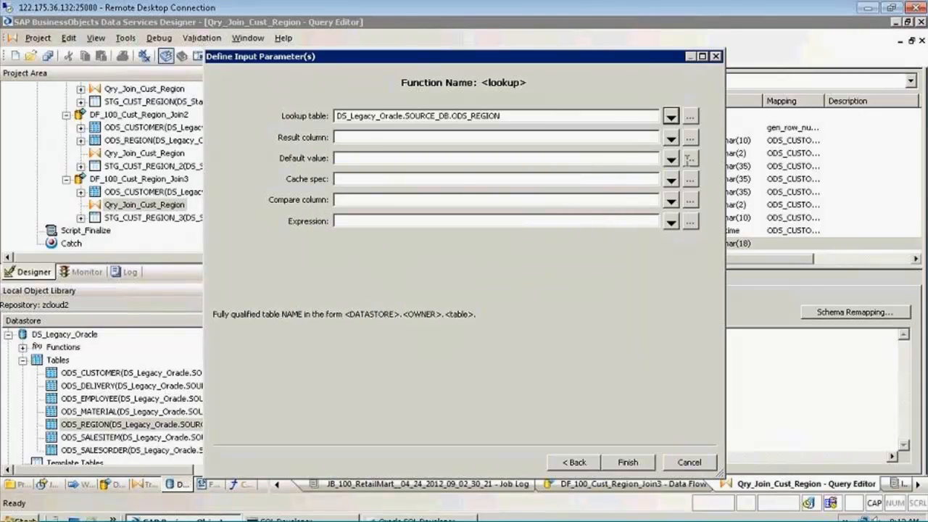
# Step: Set the lookup's result column to REGION_NAME and its default value to NULL
pyautogui.click(690, 138)
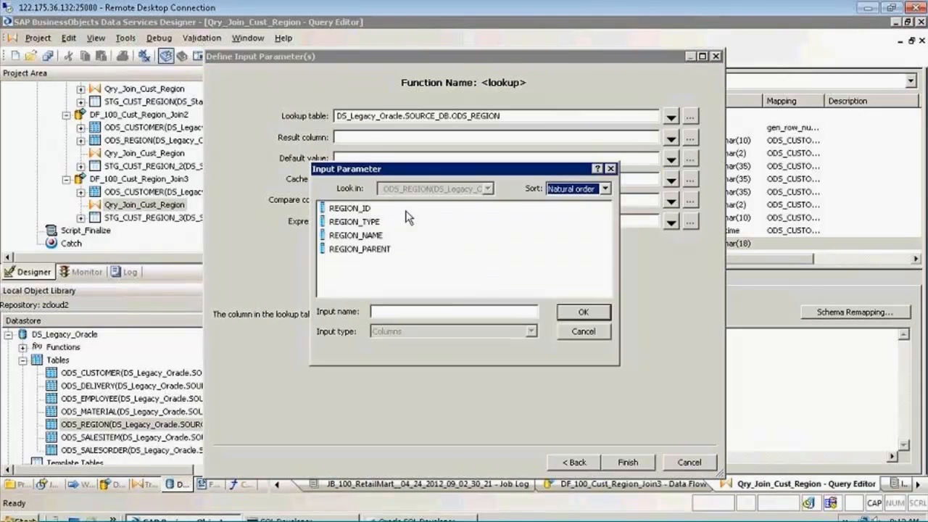
pyautogui.click(364, 242)
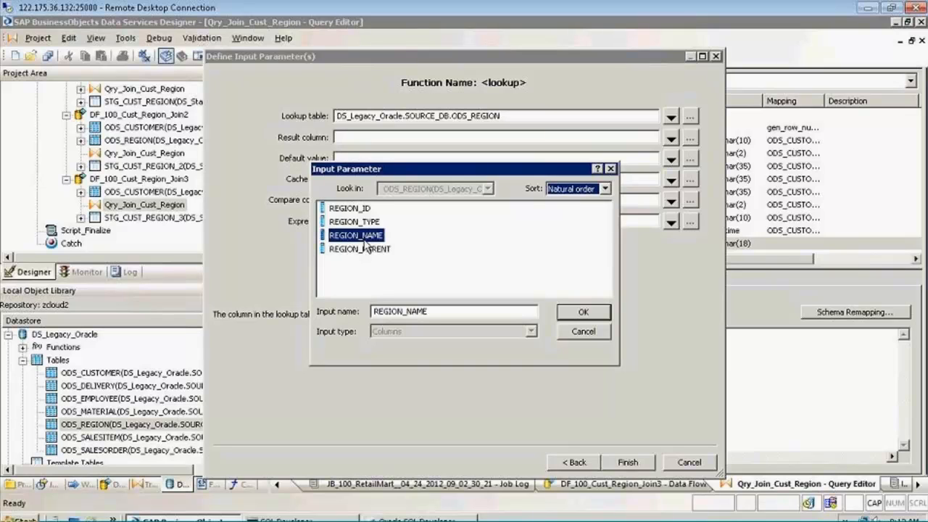
pyautogui.click(585, 313)
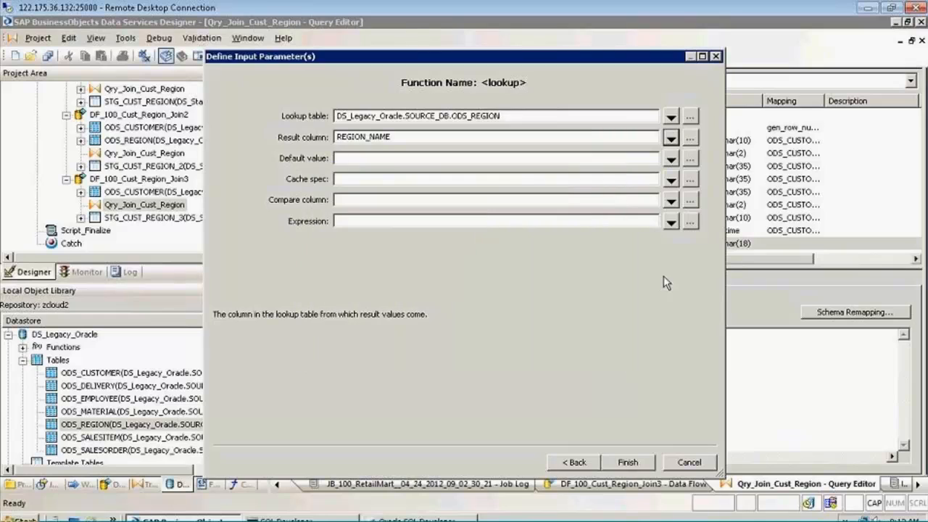
pyautogui.click(617, 160)
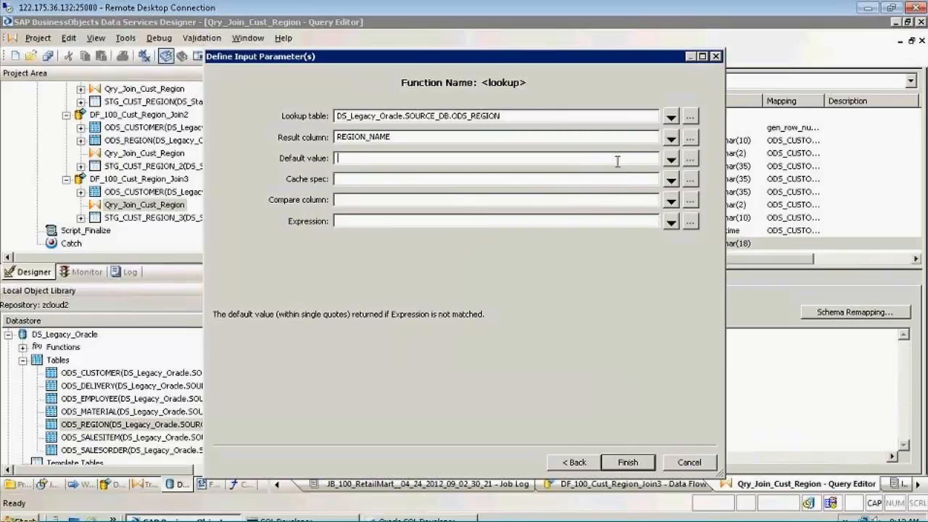
pyautogui.write('NULL')
# Step: Set the lookup's cache spec to 'PRE_LOAD_CACHE' and its compare column to REGION_ID
pyautogui.click(671, 178)
pyautogui.click(362, 222)
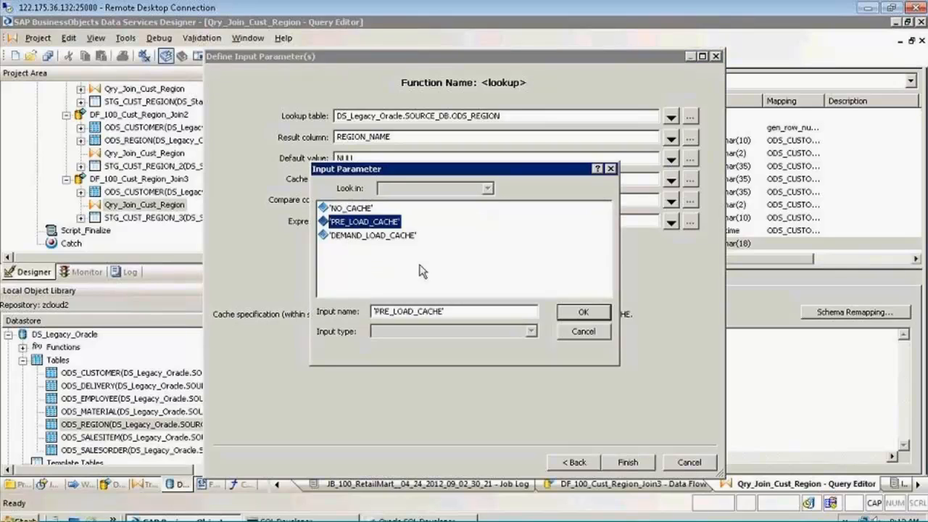
pyautogui.click(582, 311)
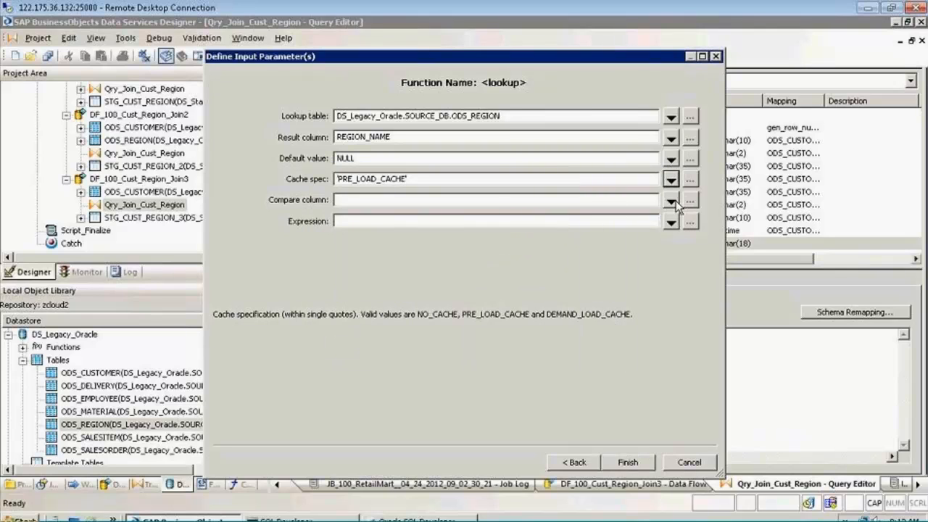
pyautogui.click(670, 201)
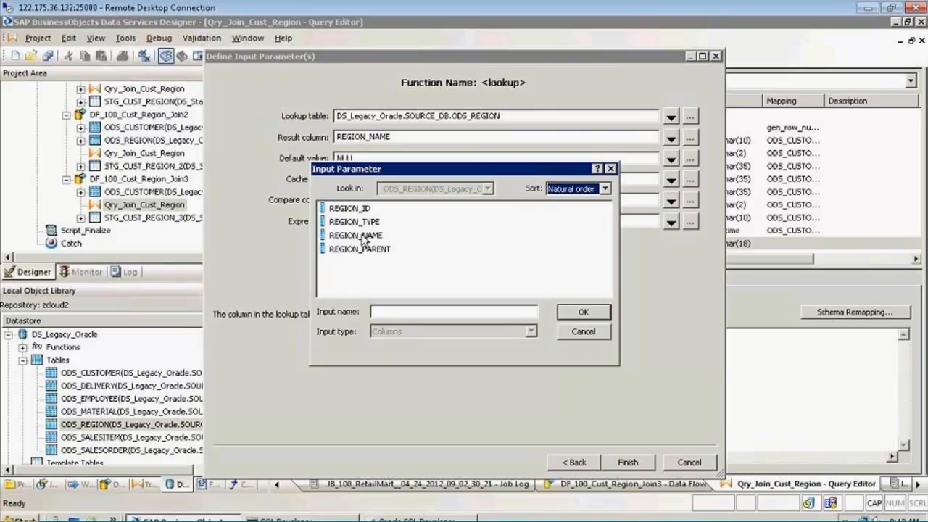
pyautogui.click(361, 236)
pyautogui.doubleClick(363, 212)
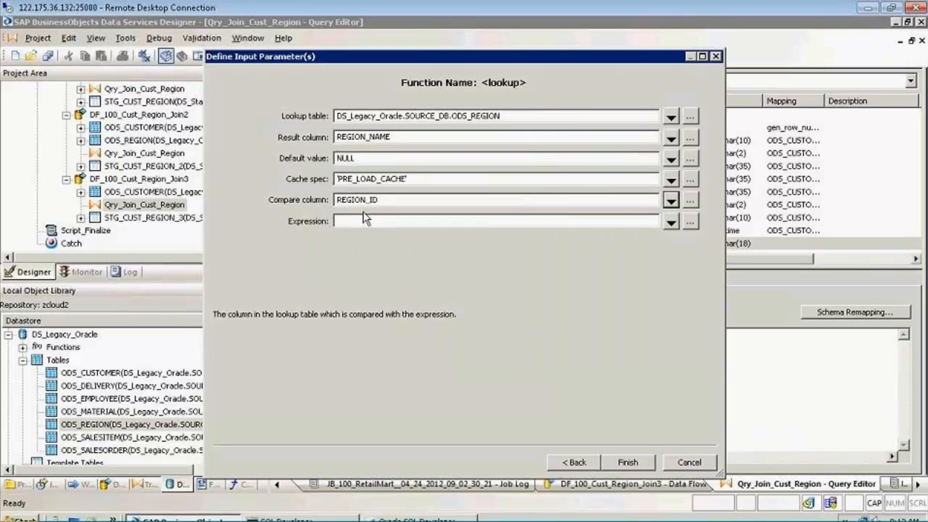
# Step: Set the lookup's expression to '=' and finish the function definition
pyautogui.click(361, 219)
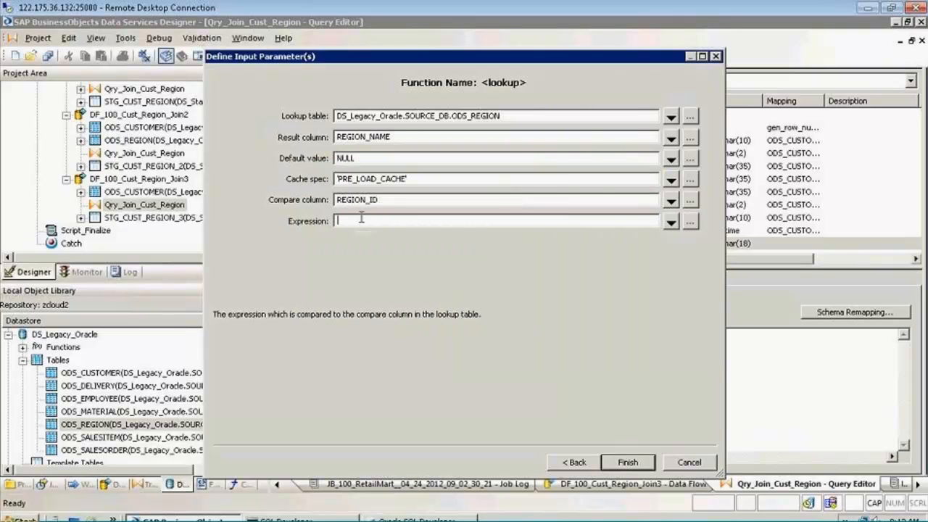
pyautogui.write("'-'")
pyautogui.click(623, 464)
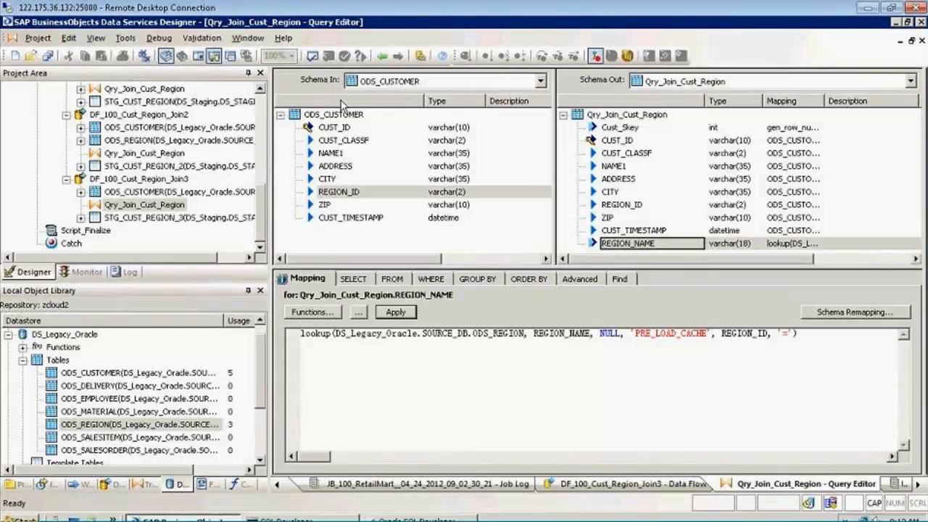
pyautogui.click(312, 56)
pyautogui.click(774, 130)
pyautogui.scroll(5, 45, 106)
pyautogui.scroll(3, 264, 108)
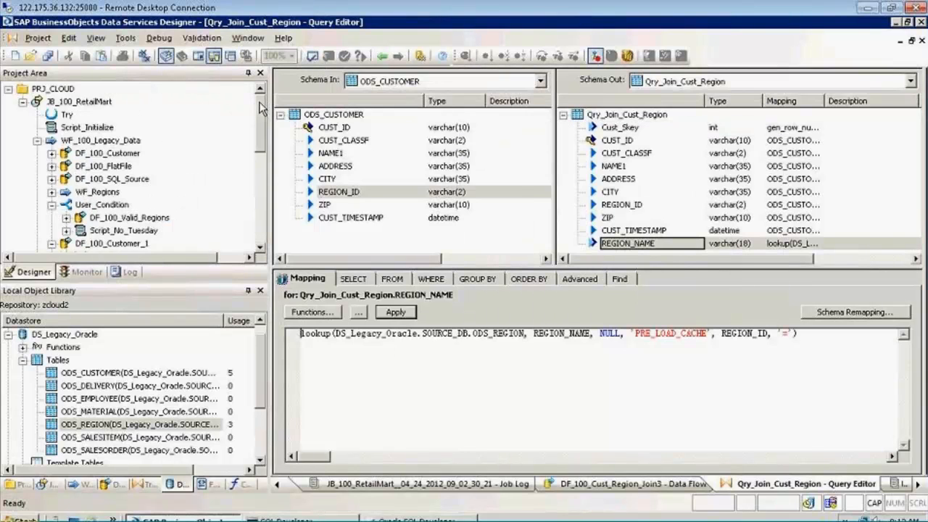
pyautogui.click(96, 104)
pyautogui.press('F8')
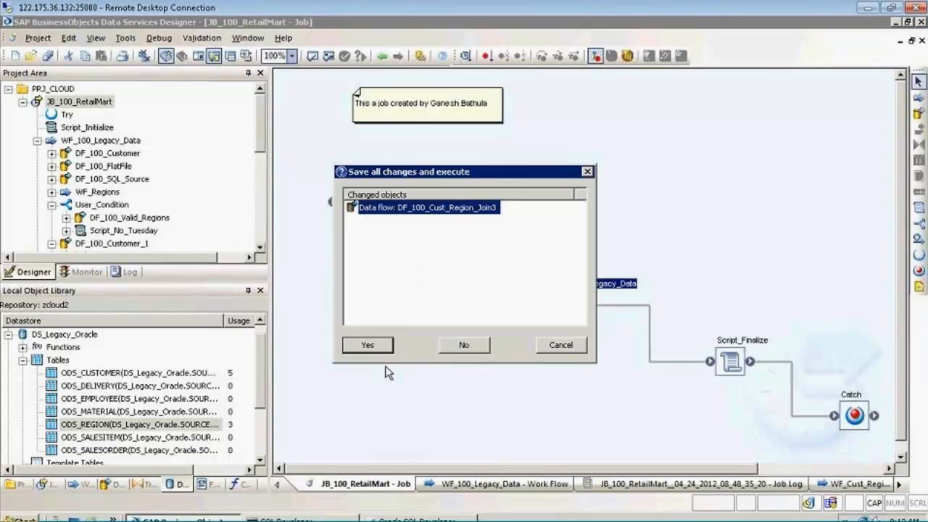
pyautogui.click(561, 345)
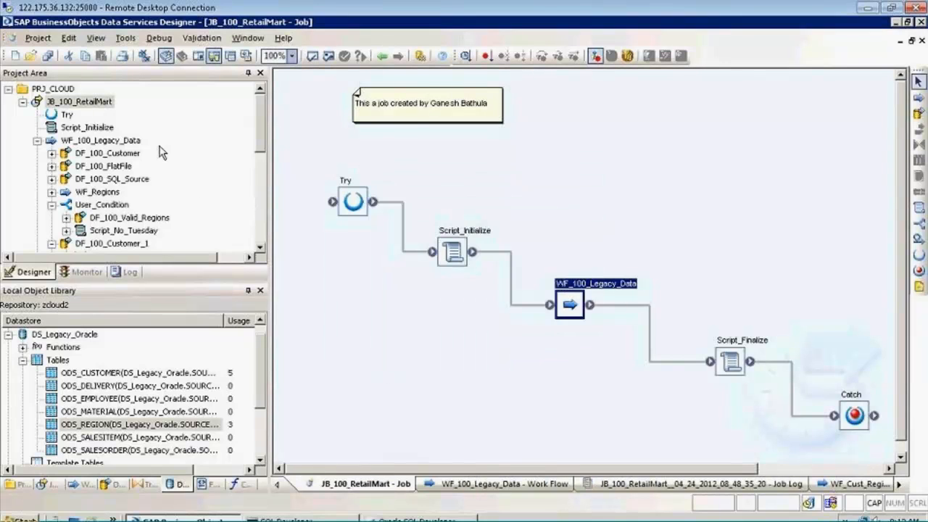
# Step: Run the job JB_100_RetailMart in debug mode, saving the changed data flow DF_100_Cust_Region_Join3
pyautogui.rightClick(106, 104)
pyautogui.click(115, 129)
pyautogui.click(369, 345)
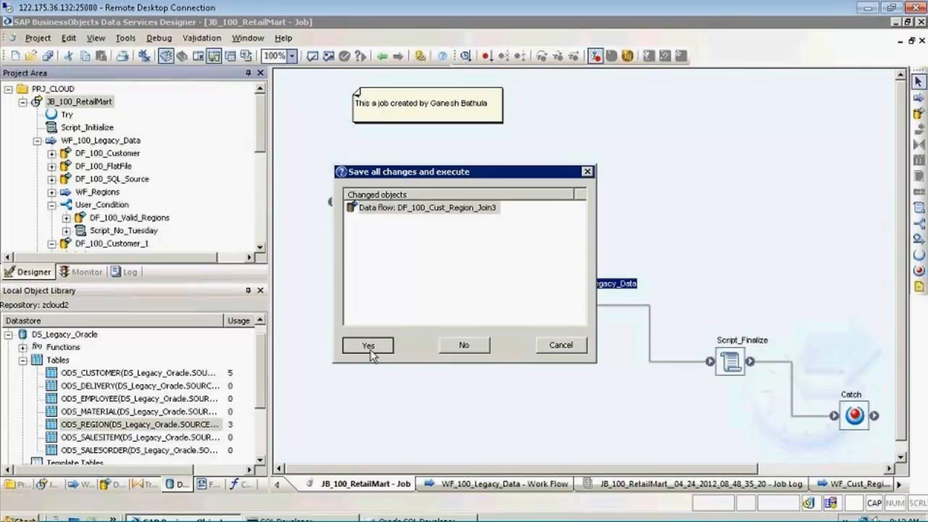
pyautogui.click(528, 441)
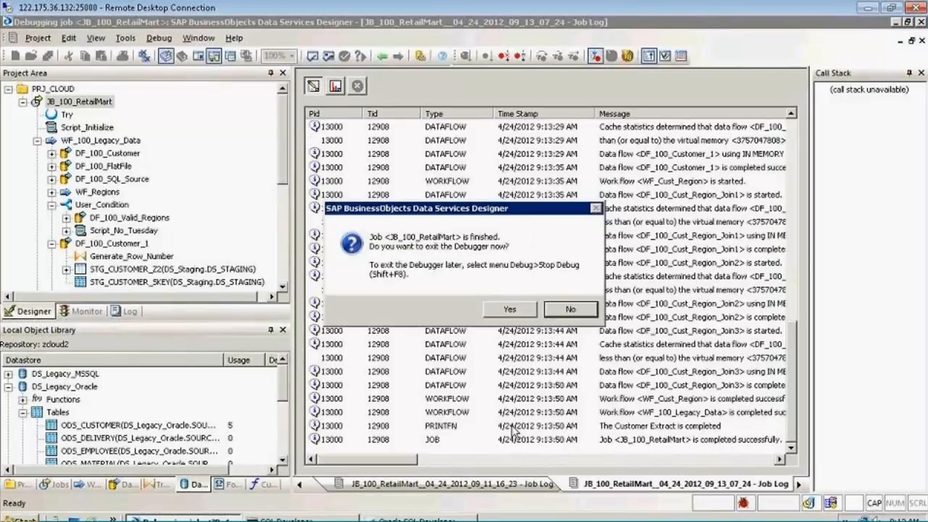
# Step: Keep the debugger open and view the data passed from Qry_Join_Cust_Region to STG_CUST_REGION_3 in DF_100_Cust_Region_Join3
pyautogui.click(570, 309)
pyautogui.moveTo(284, 165); pyautogui.dragTo(285, 273)
pyautogui.doubleClick(139, 217)
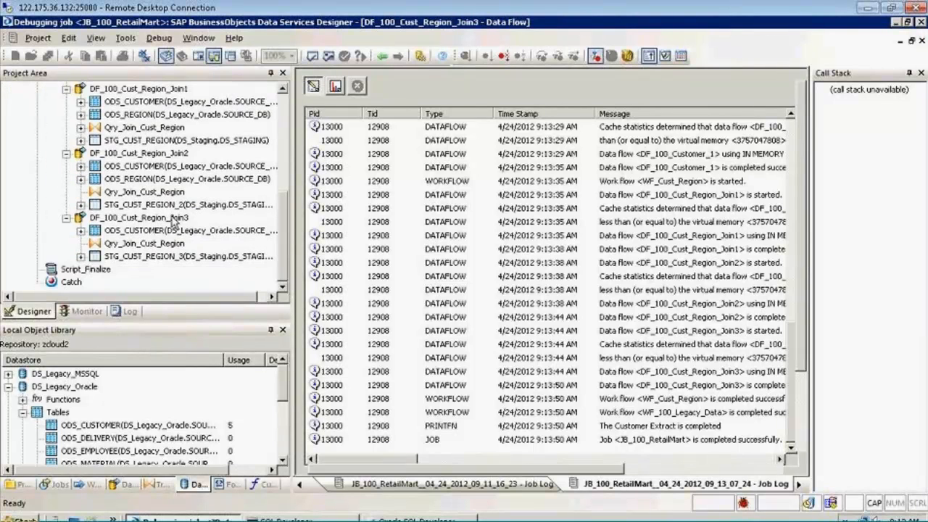
pyautogui.click(560, 283)
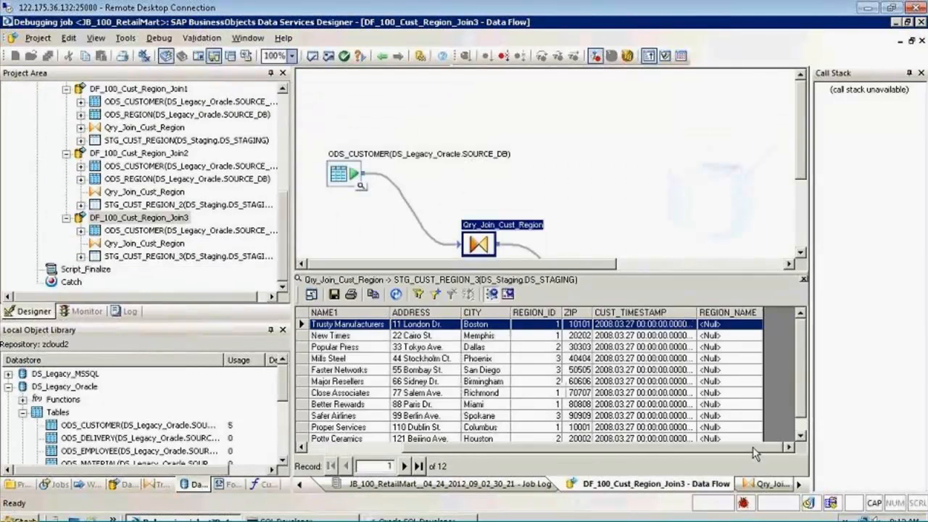
# Step: Examine the REGION_NAME values in the debug data against the other customer columns
pyautogui.moveTo(714, 447); pyautogui.dragTo(693, 447)
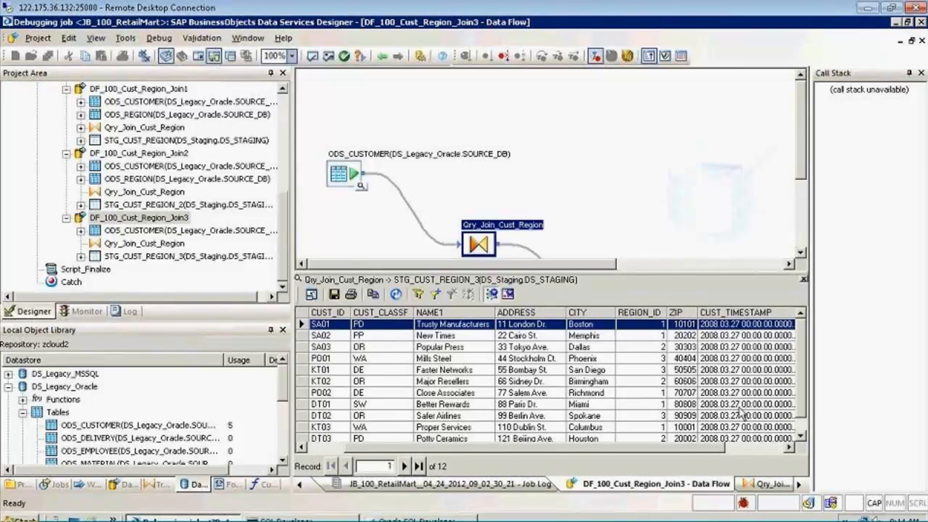
pyautogui.click(774, 450)
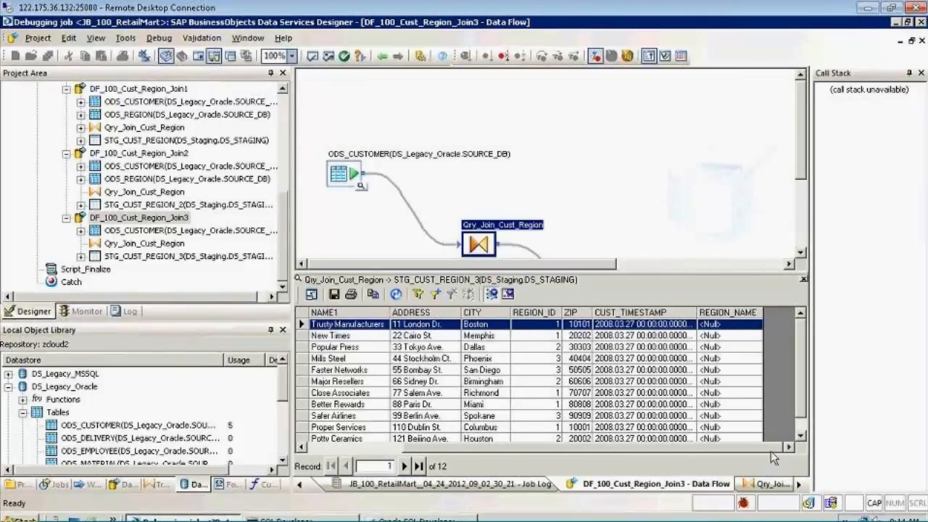
pyautogui.click(735, 384)
pyautogui.scroll(-1, 735, 388)
pyautogui.scroll(1, 735, 391)
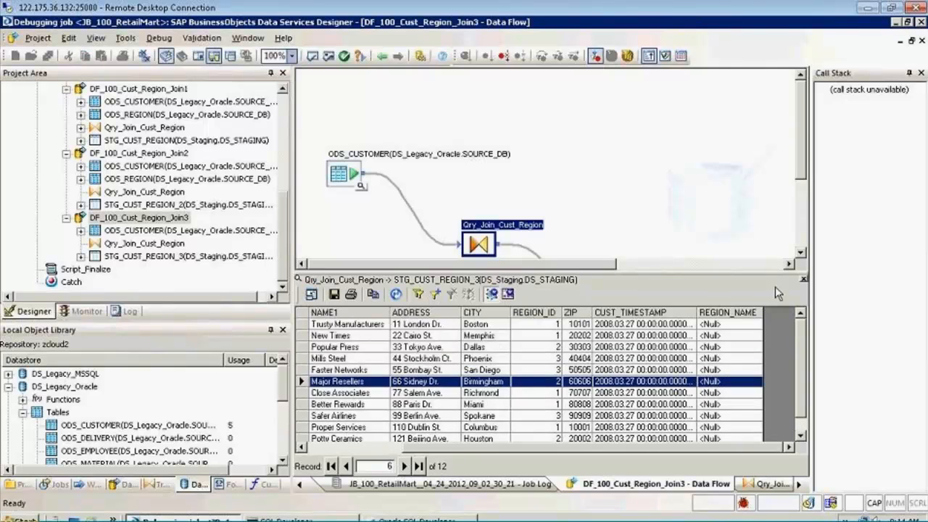
# Step: Reopen the Qry_Join_Cust_Region query and exit the debugger to inspect the parameters of the REGION_NAME lookup
pyautogui.click(803, 279)
pyautogui.doubleClick(489, 228)
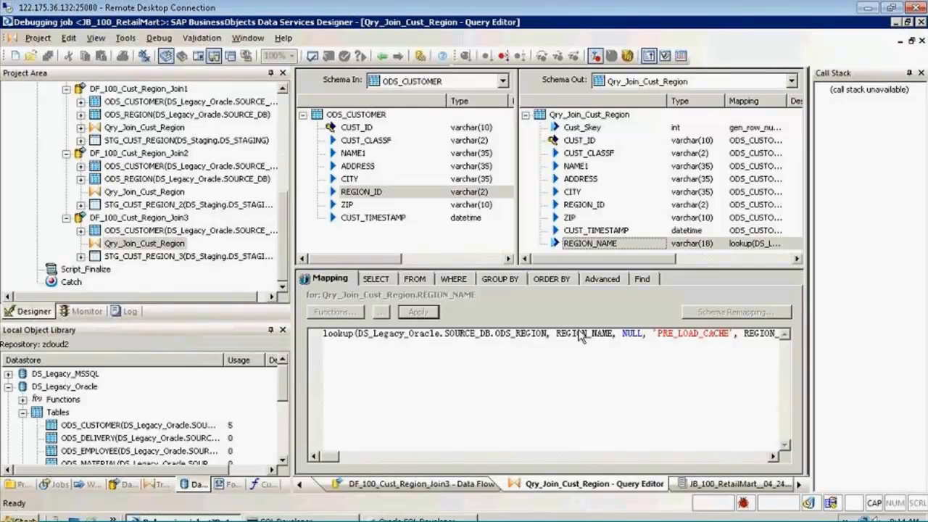
pyautogui.click(504, 55)
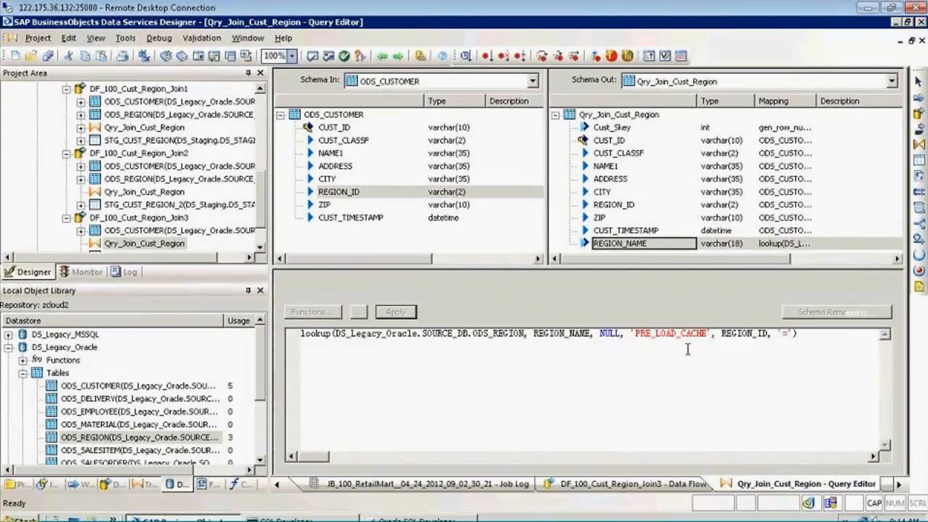
pyautogui.click(534, 333)
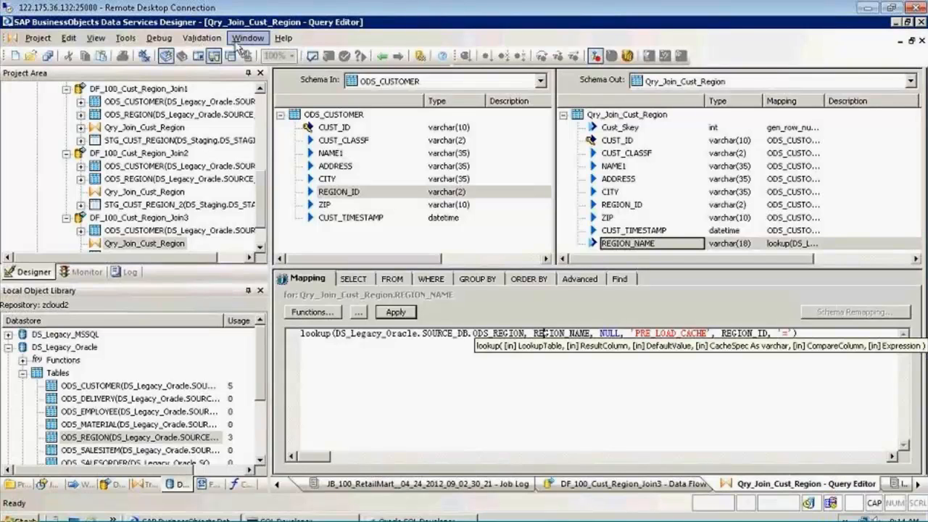
pyautogui.click(262, 110)
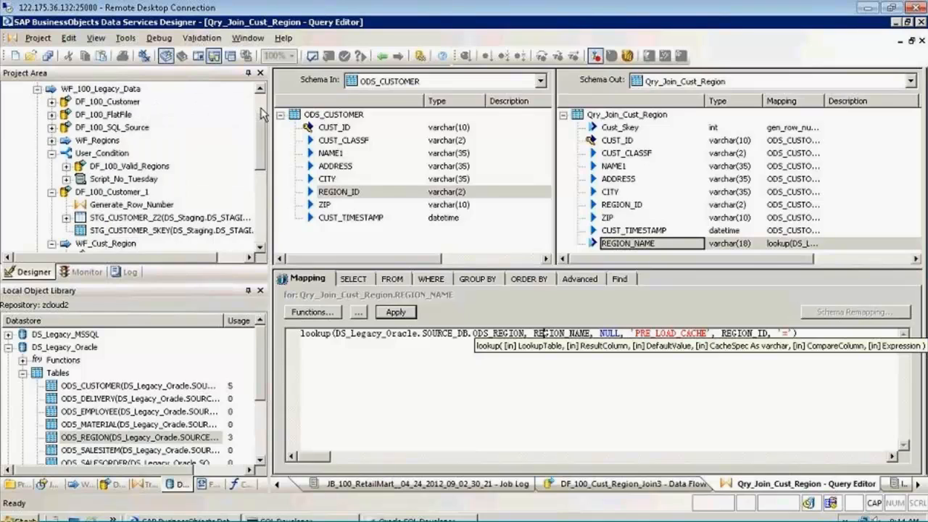
# Step: Clear the lookup expression from the REGION_NAME mapping in Qry_Join_Cust_Region
pyautogui.click(785, 333)
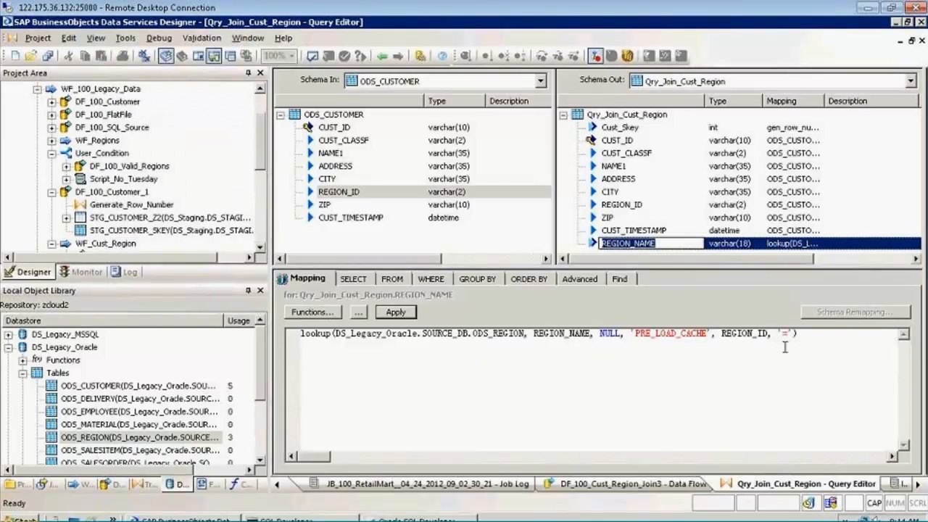
pyautogui.click(831, 337)
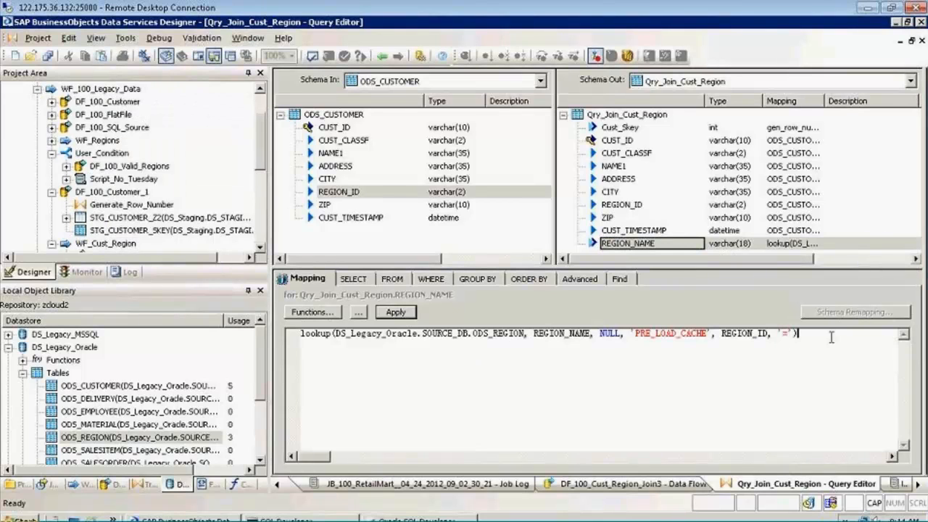
pyautogui.hotkey('ctrl', 'a')
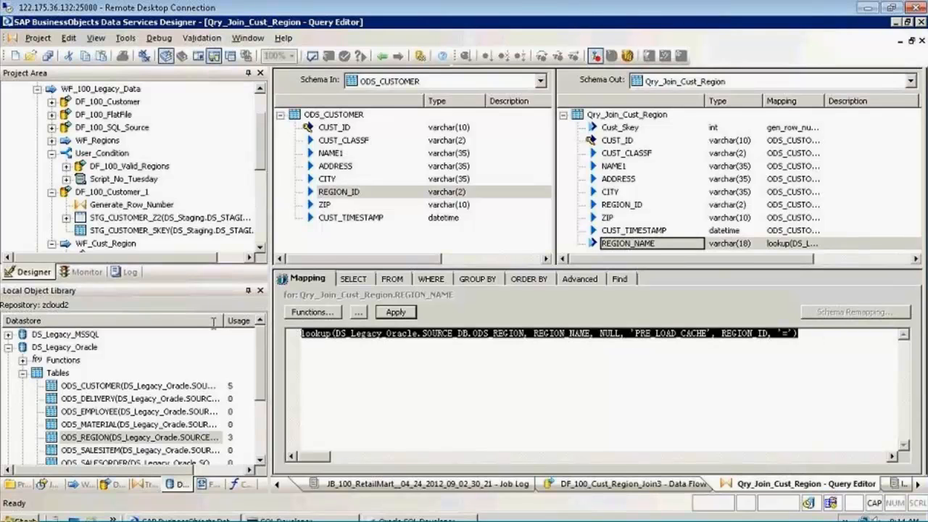
pyautogui.hotkey('ctrl', 'x')
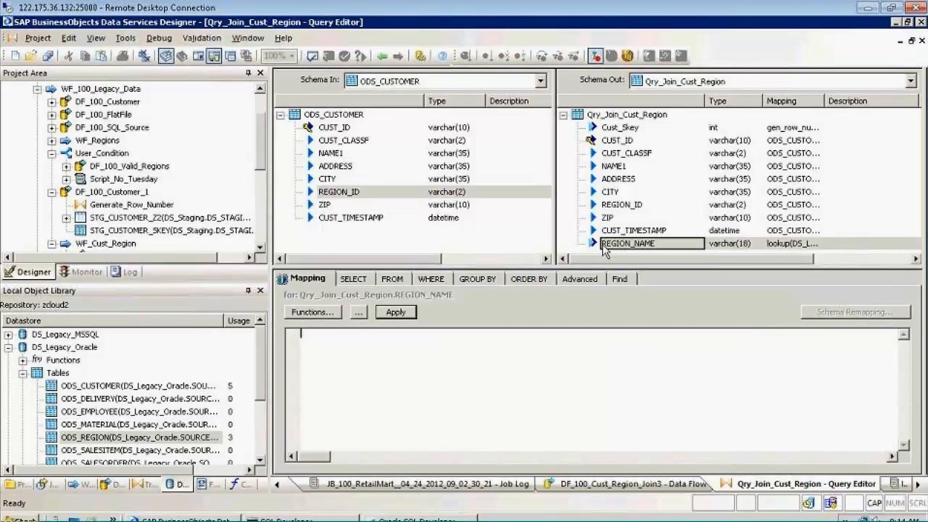
# Step: Start building a lookup_ext function from the Lookup Functions category for the REGION_NAME mapping
pyautogui.click(311, 312)
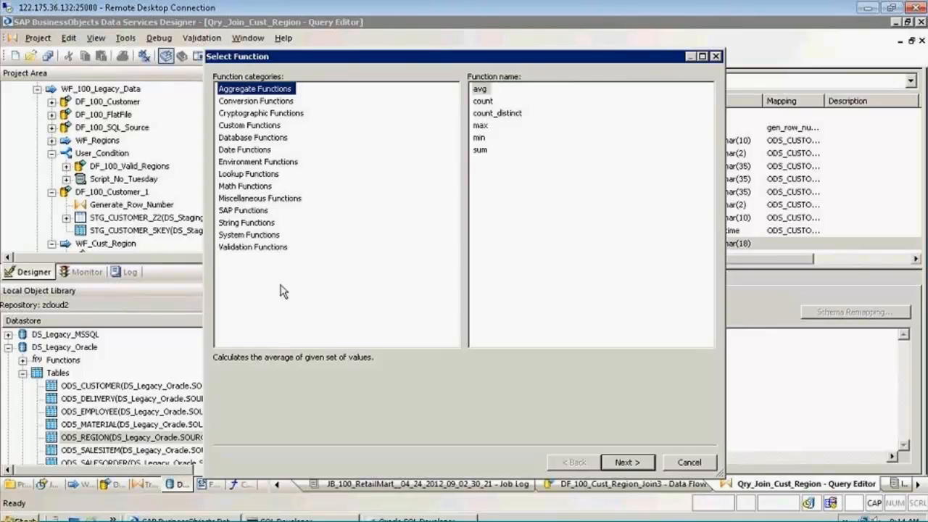
pyautogui.click(240, 176)
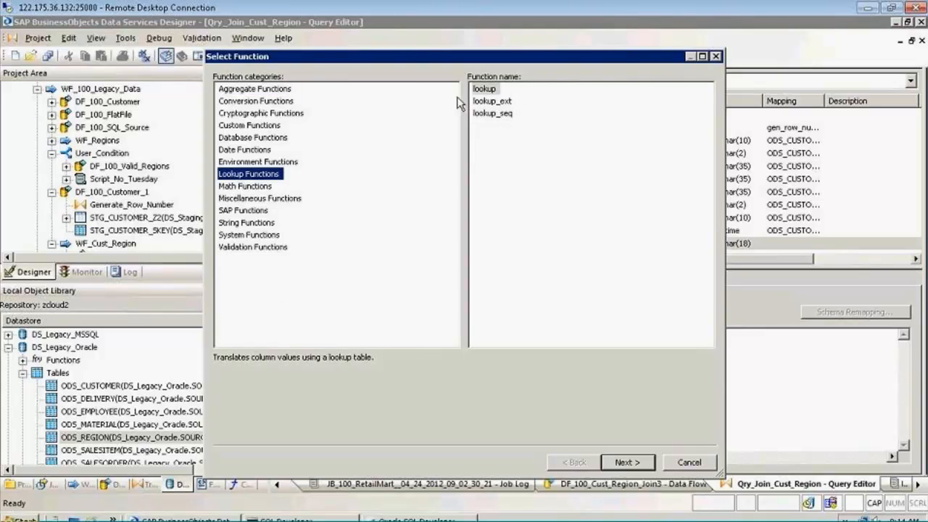
pyautogui.click(498, 102)
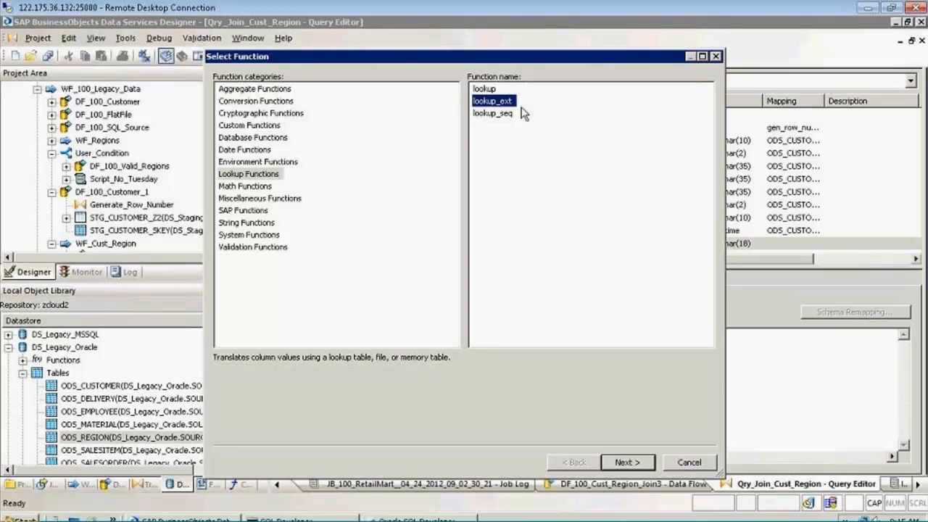
pyautogui.moveTo(595, 61); pyautogui.dragTo(533, 54)
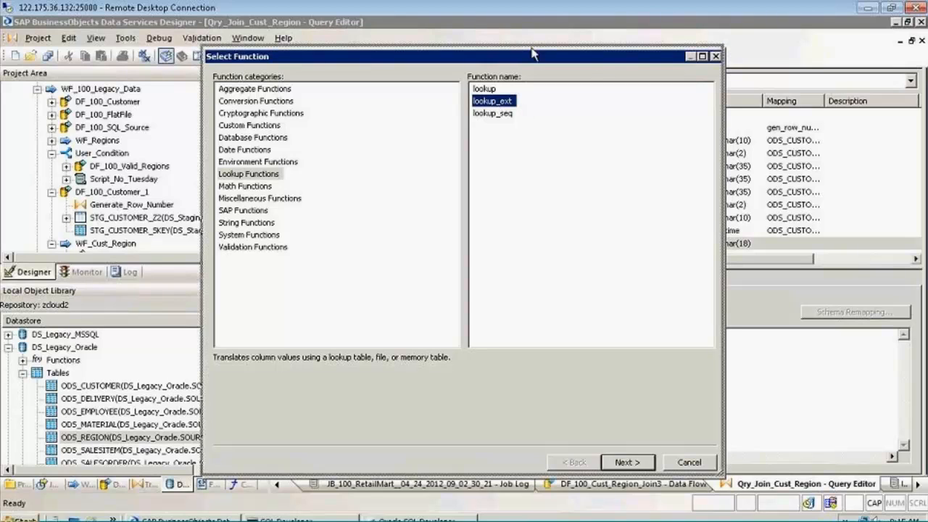
pyautogui.moveTo(532, 55); pyautogui.dragTo(492, 55)
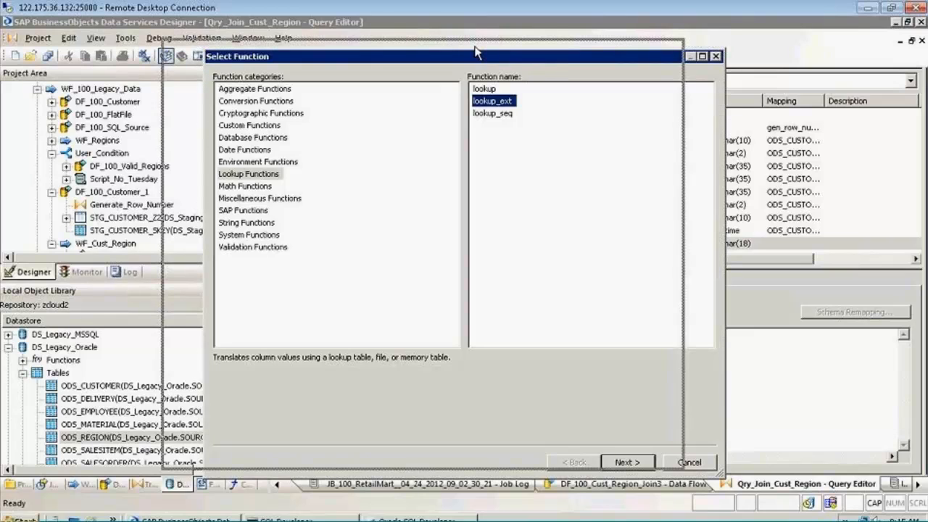
pyautogui.moveTo(477, 52); pyautogui.dragTo(573, 82)
pyautogui.click(264, 171)
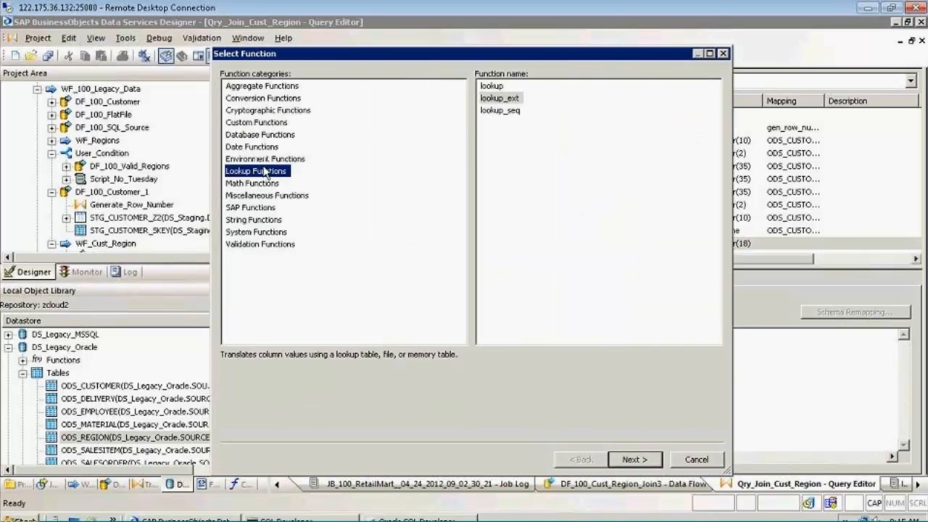
pyautogui.click(506, 100)
pyautogui.click(633, 459)
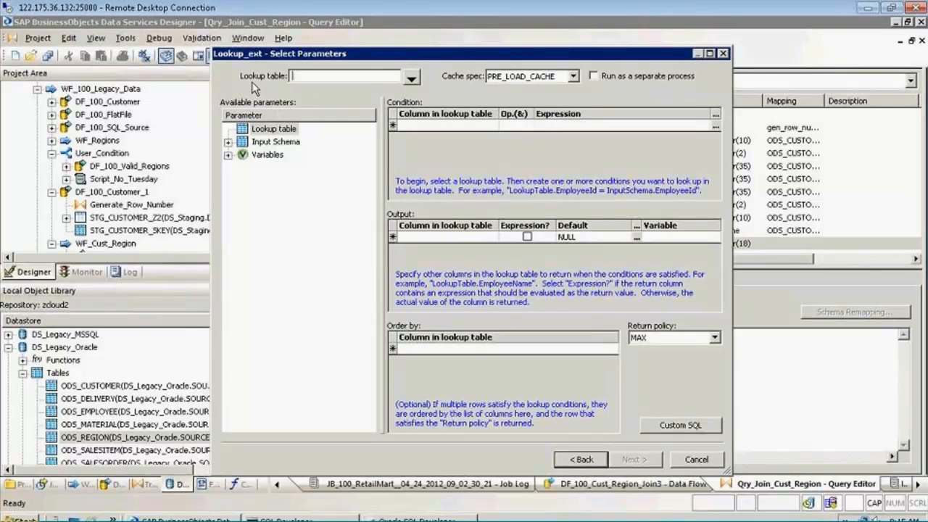
# Step: Choose ODS_REGION from the DS_Legacy_Oracle datastore as the lookup table, and expand its columns and those of the ODS_CUSTOMER input schema
pyautogui.click(411, 77)
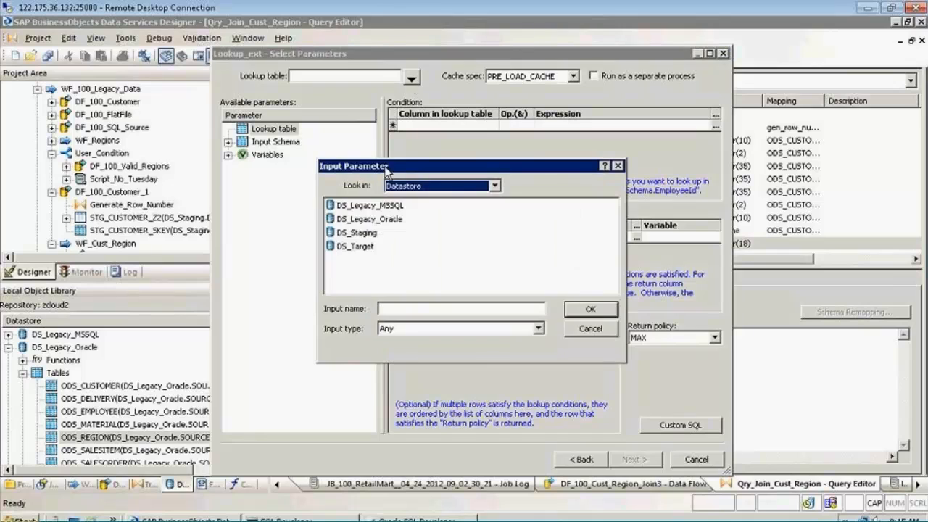
pyautogui.doubleClick(369, 219)
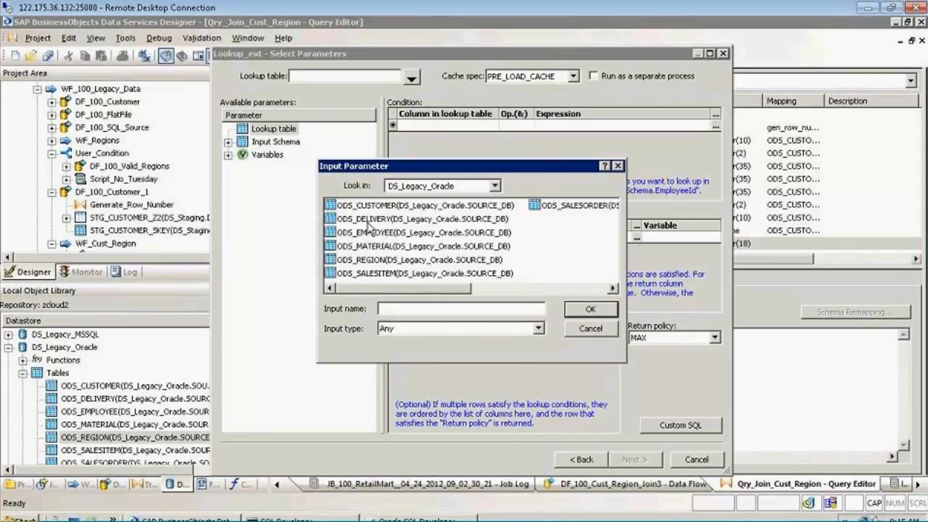
pyautogui.doubleClick(373, 259)
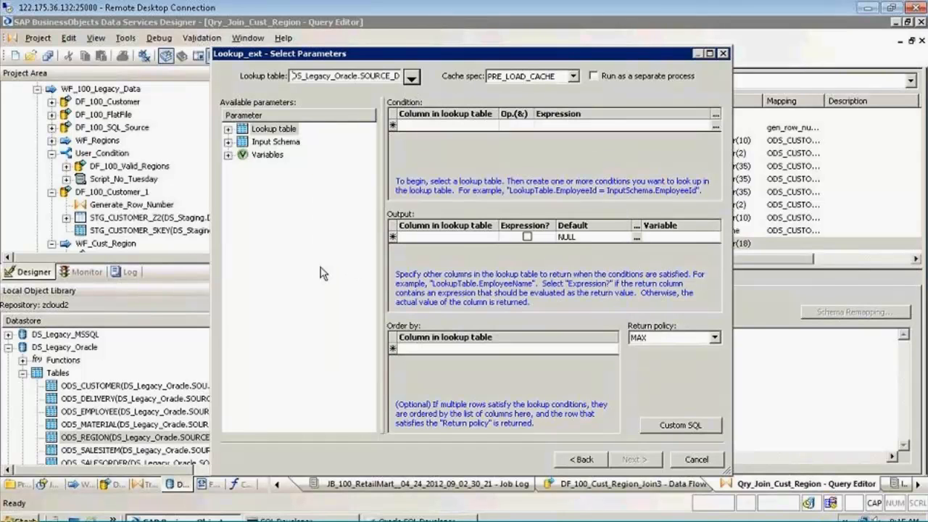
pyautogui.click(228, 129)
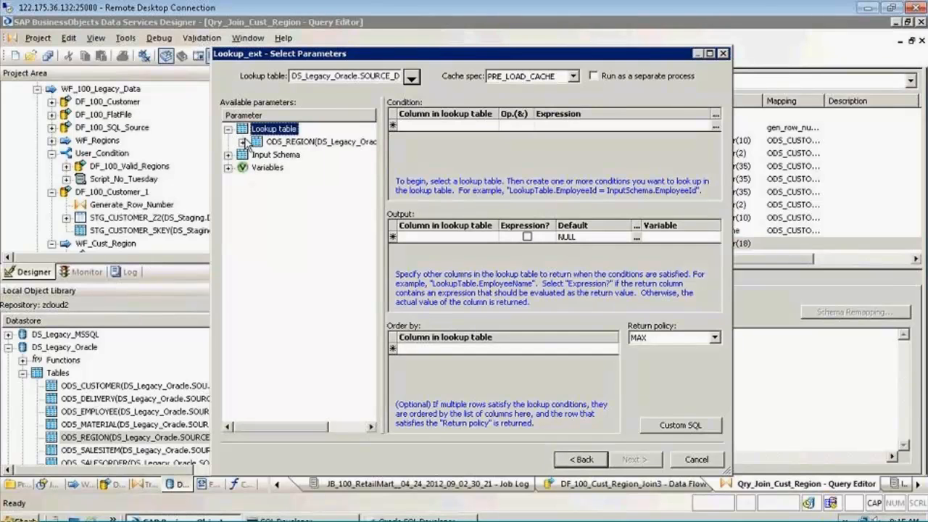
pyautogui.click(242, 142)
pyautogui.click(228, 207)
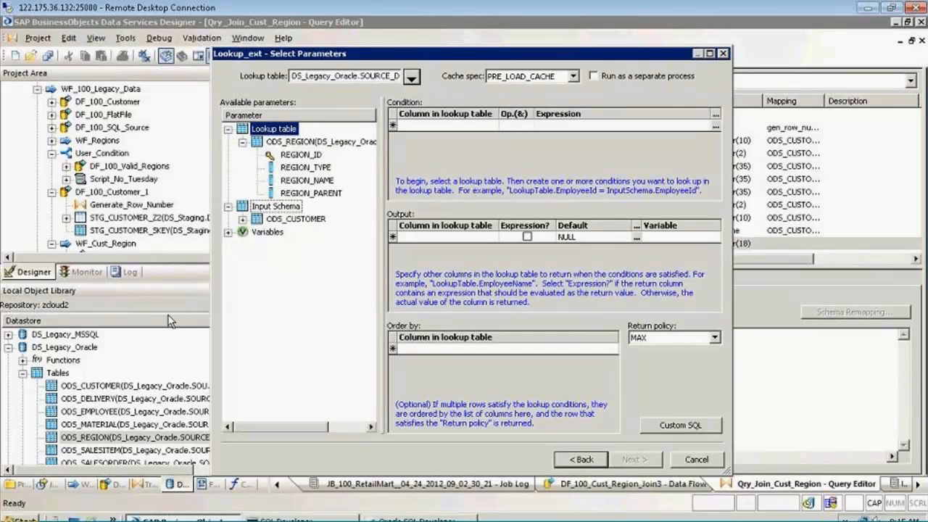
pyautogui.click(243, 219)
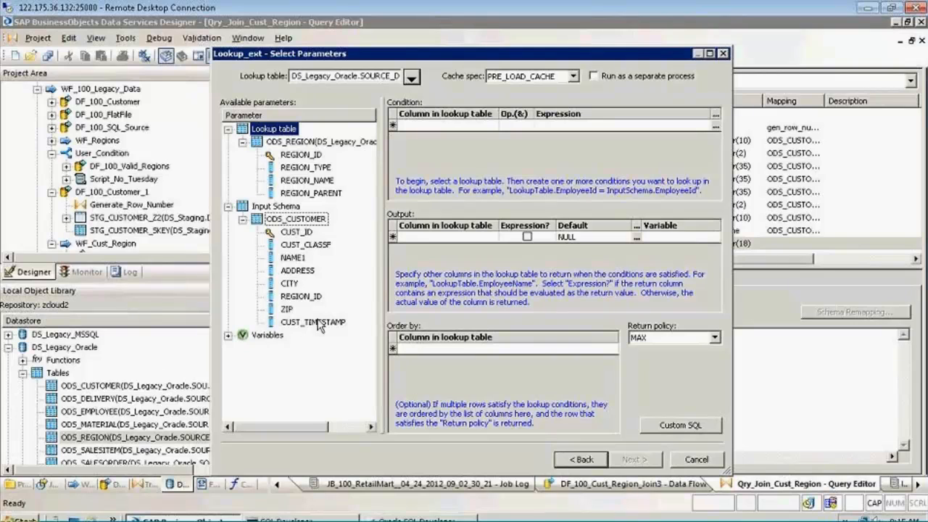
# Step: Add the lookup condition REGION_ID = ODS_CUSTOMER.REGION_ID
pyautogui.click(494, 129)
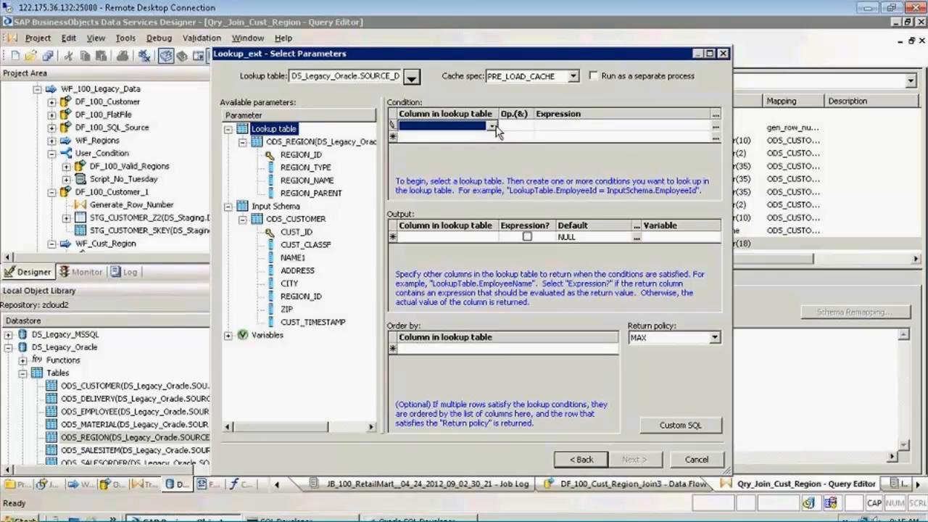
pyautogui.click(493, 127)
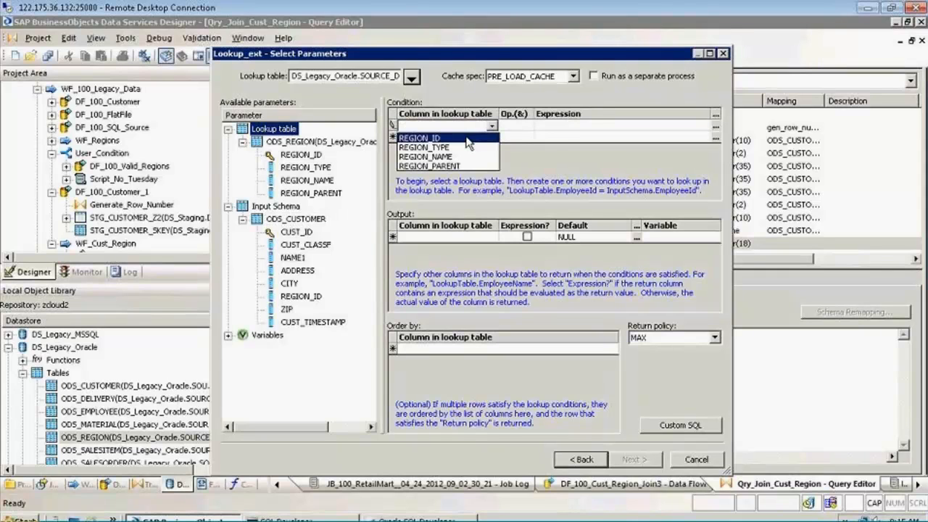
pyautogui.click(467, 139)
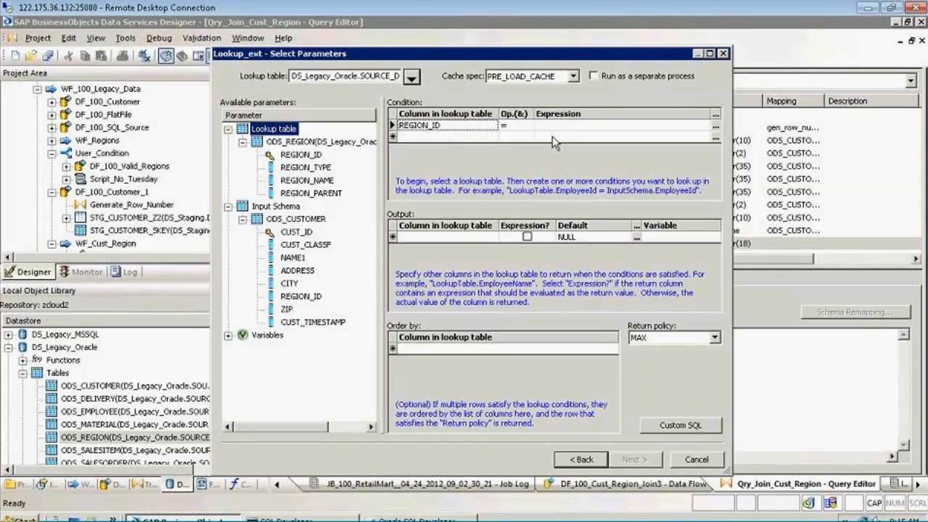
pyautogui.click(297, 231)
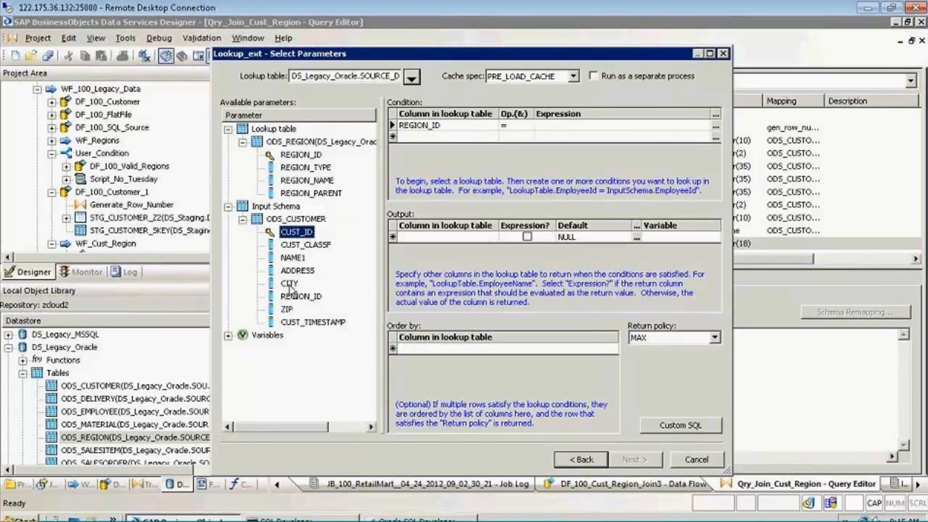
pyautogui.moveTo(292, 295); pyautogui.dragTo(567, 130)
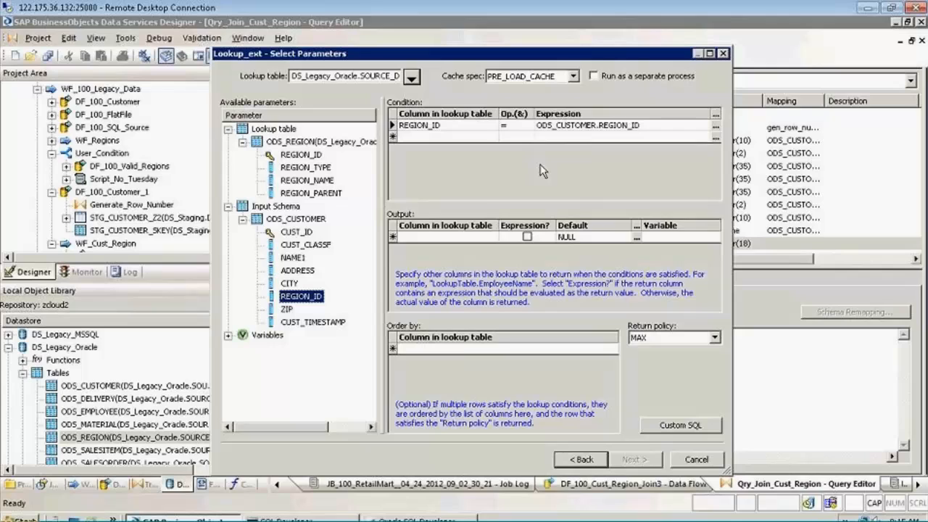
# Step: Rebuild the condition's expression in the Smart Editor by deleting it and inserting REGION_ID from ODS_CUSTOMER
pyautogui.click(715, 127)
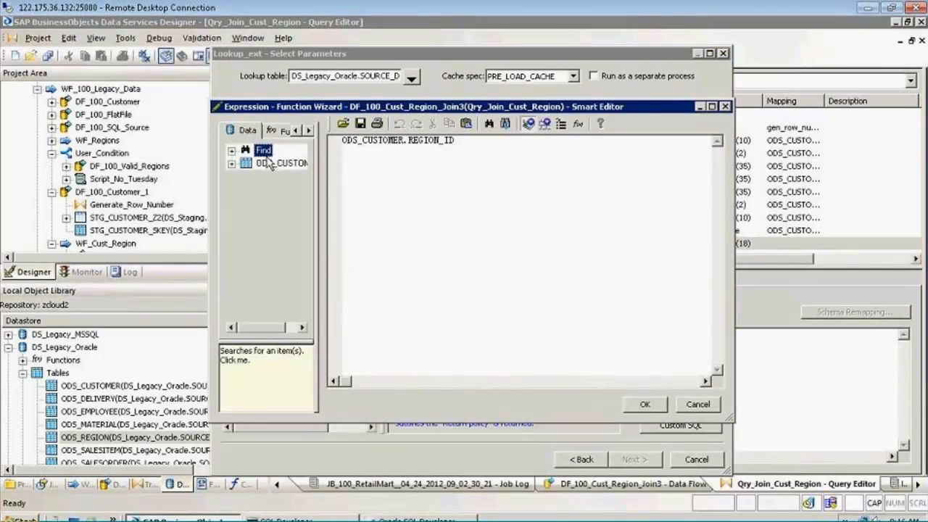
pyautogui.click(231, 163)
pyautogui.click(287, 240)
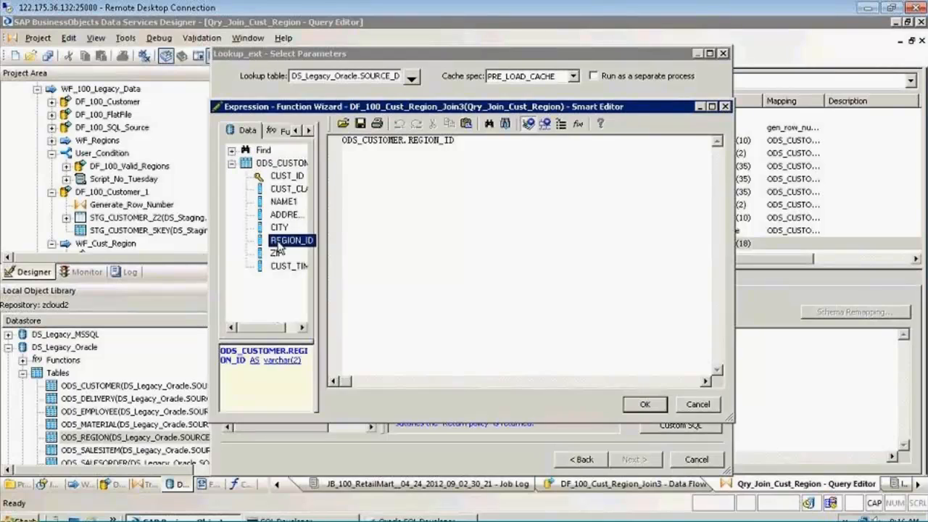
pyautogui.moveTo(494, 148); pyautogui.dragTo(192, 112)
pyautogui.press('Delete')
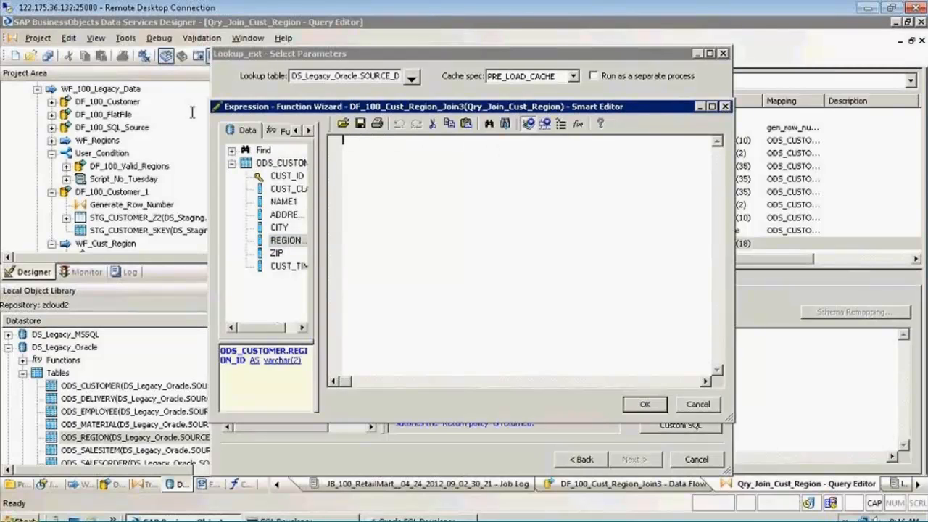
pyautogui.doubleClick(287, 241)
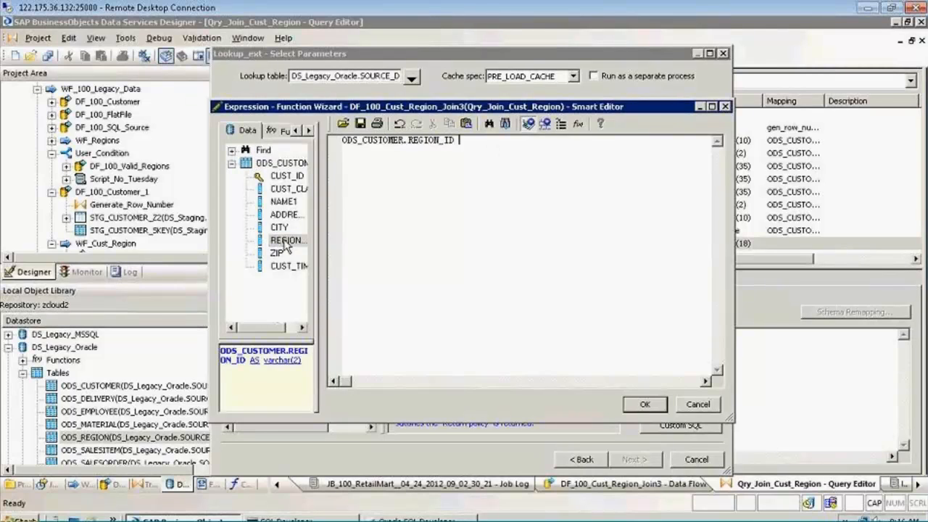
pyautogui.click(643, 406)
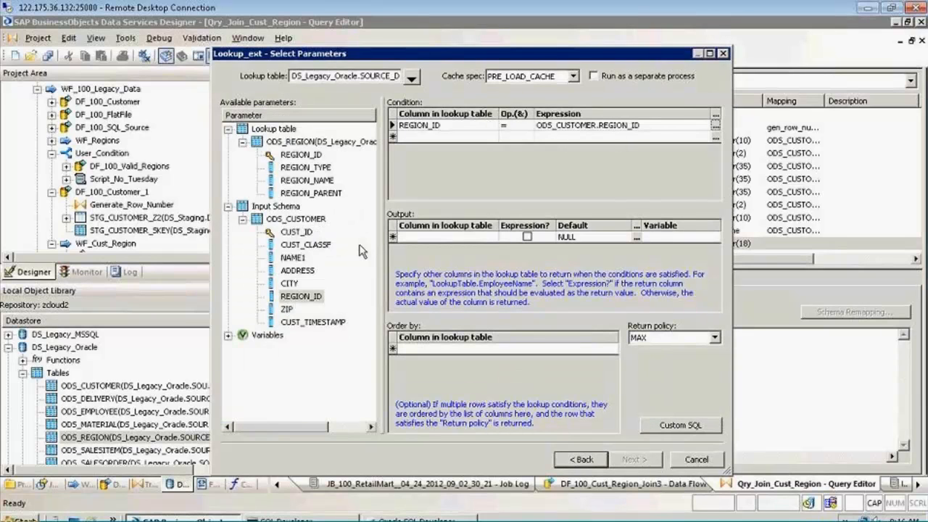
pyautogui.click(715, 126)
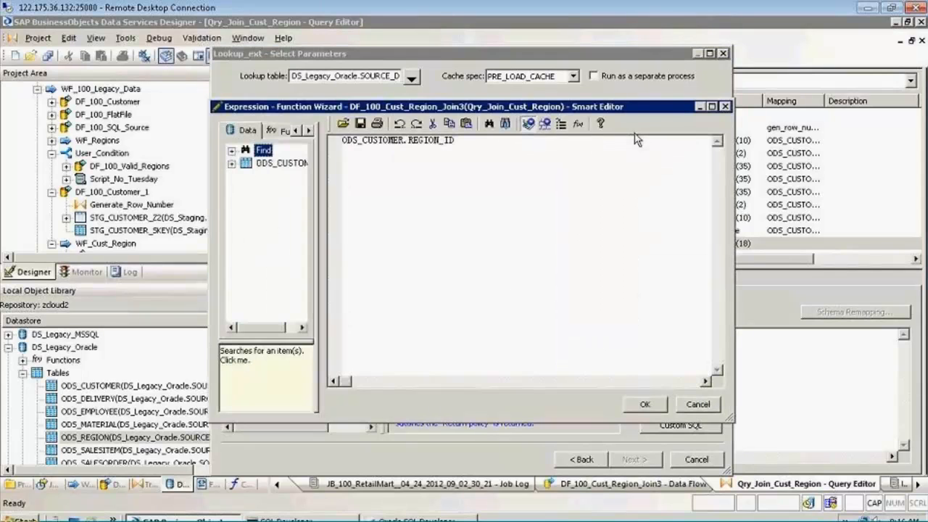
pyautogui.click(722, 106)
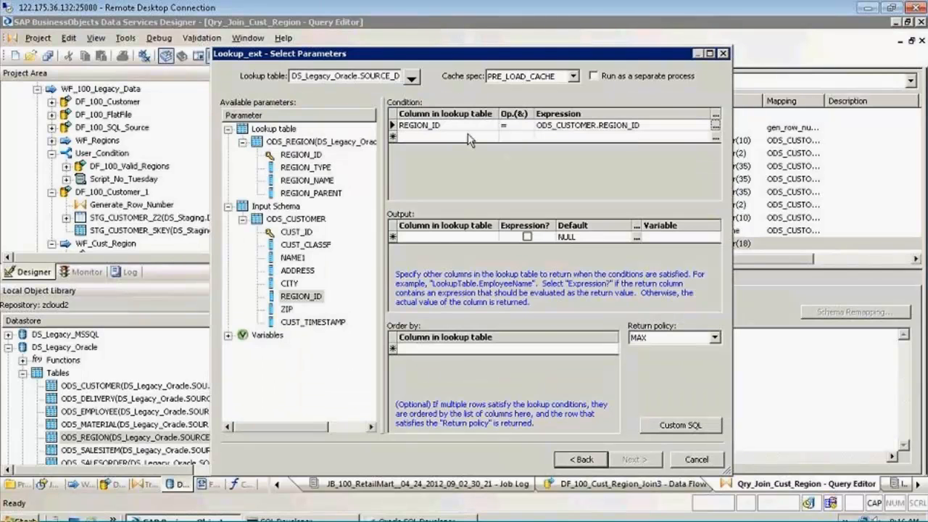
# Step: Review the comparison operators for the REGION_ID condition and the lookup columns offered for a second condition
pyautogui.click(525, 125)
pyautogui.click(528, 126)
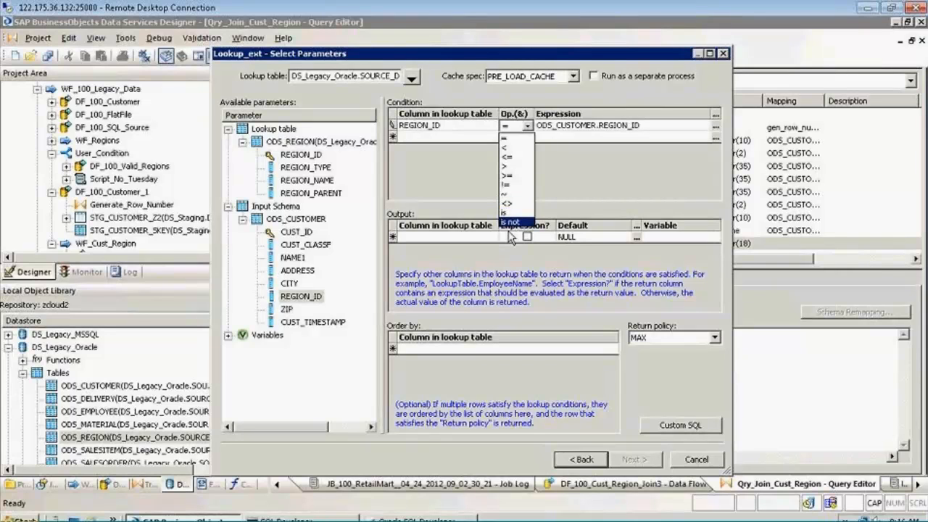
pyautogui.click(570, 181)
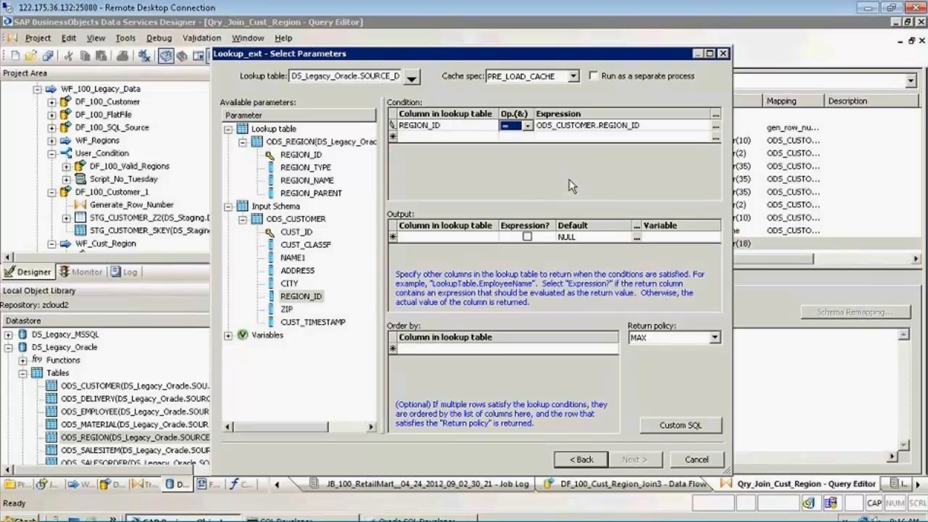
pyautogui.click(498, 139)
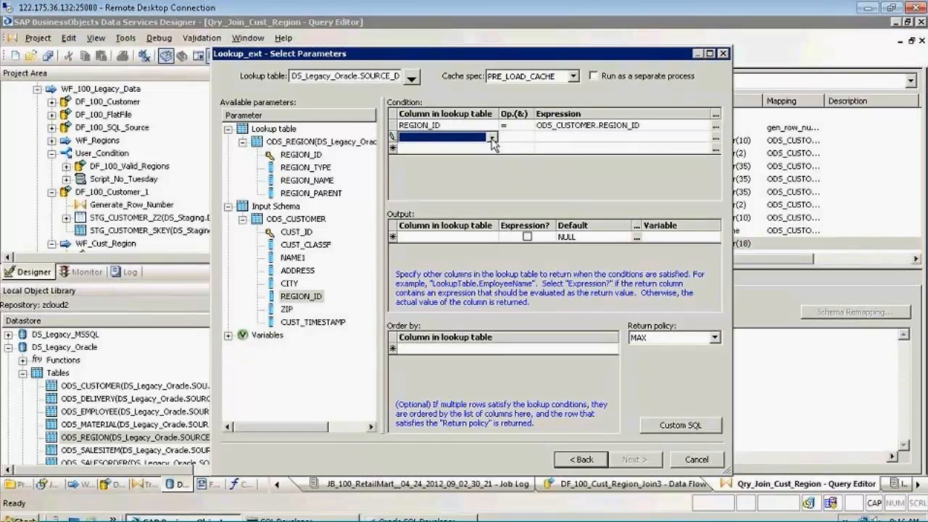
pyautogui.click(495, 138)
pyautogui.click(544, 145)
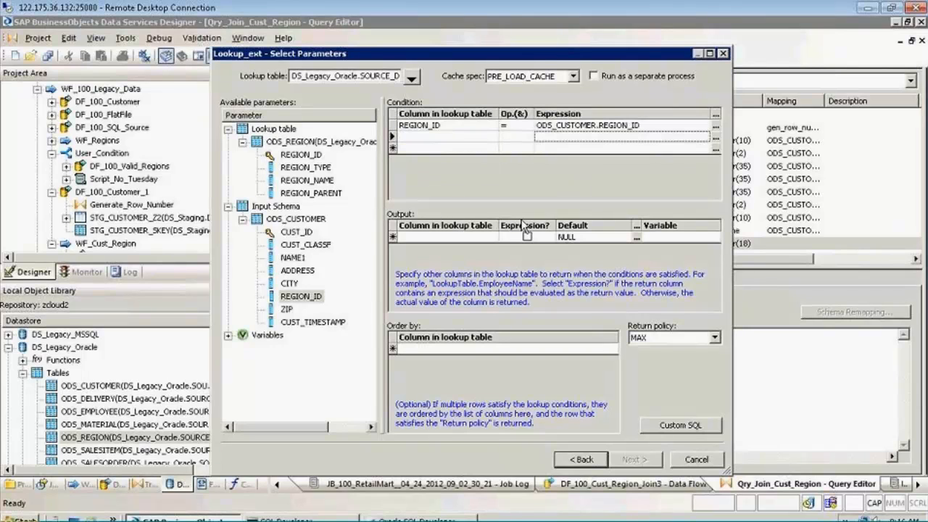
# Step: Set REGION_NAME as the lookup table column that the lookup_ext function outputs
pyautogui.click(498, 240)
pyautogui.click(493, 237)
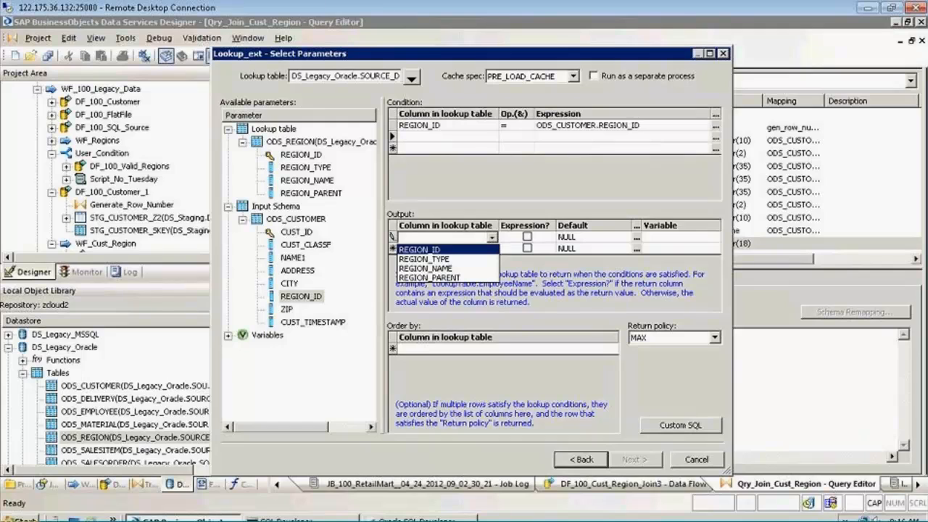
pyautogui.click(427, 271)
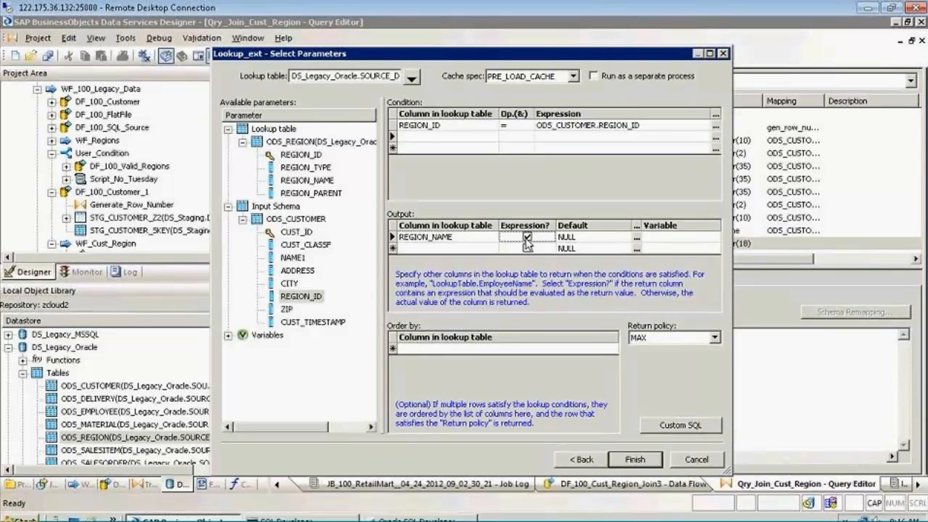
# Step: Review the default value expression and the variables available for the REGION_NAME output column
pyautogui.click(576, 237)
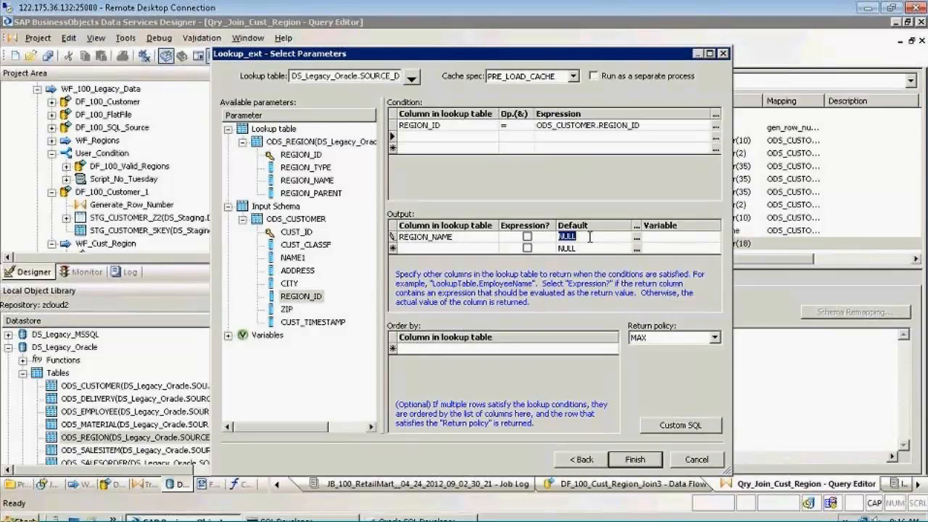
pyautogui.doubleClick(590, 237)
pyautogui.click(590, 238)
pyautogui.click(637, 237)
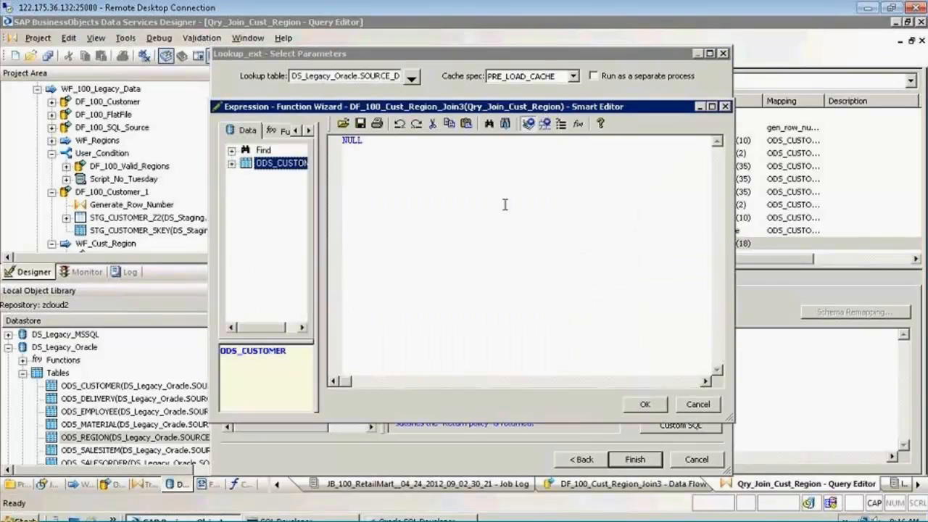
pyautogui.moveTo(380, 144); pyautogui.dragTo(343, 142)
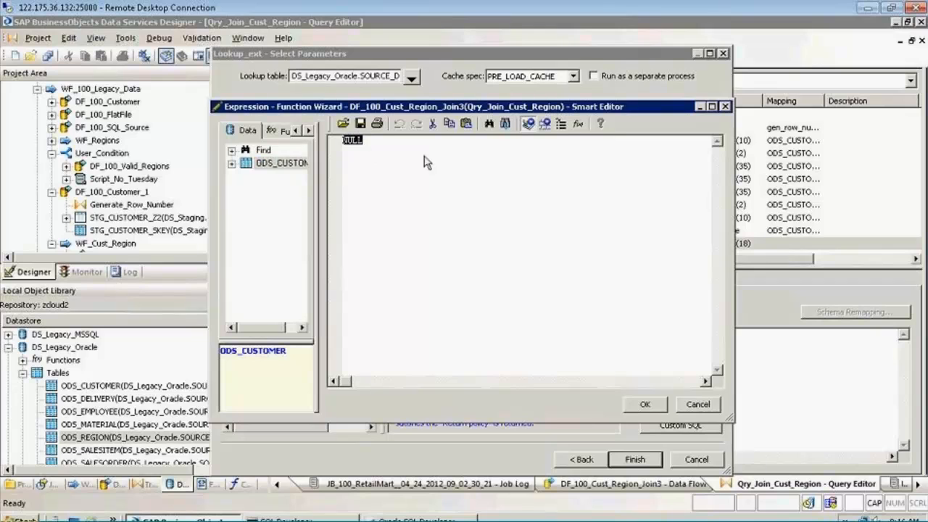
pyautogui.click(725, 107)
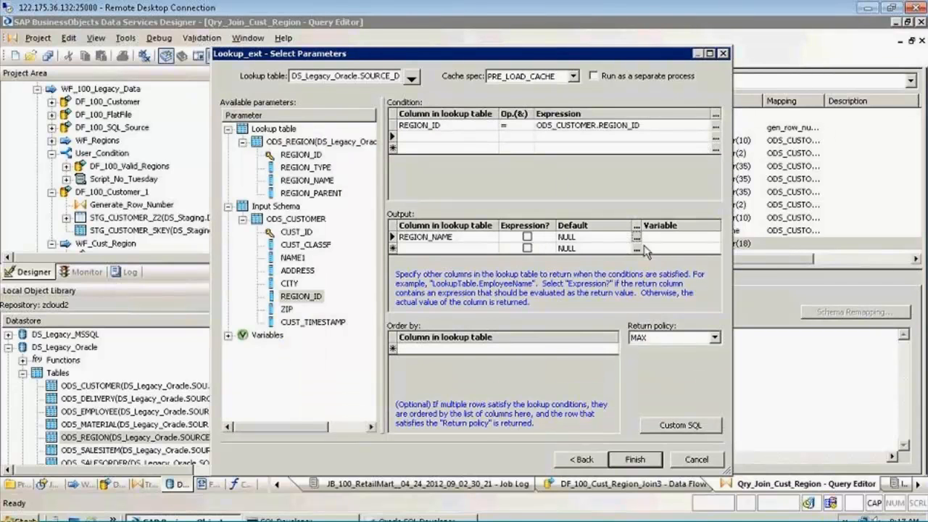
pyautogui.click(635, 239)
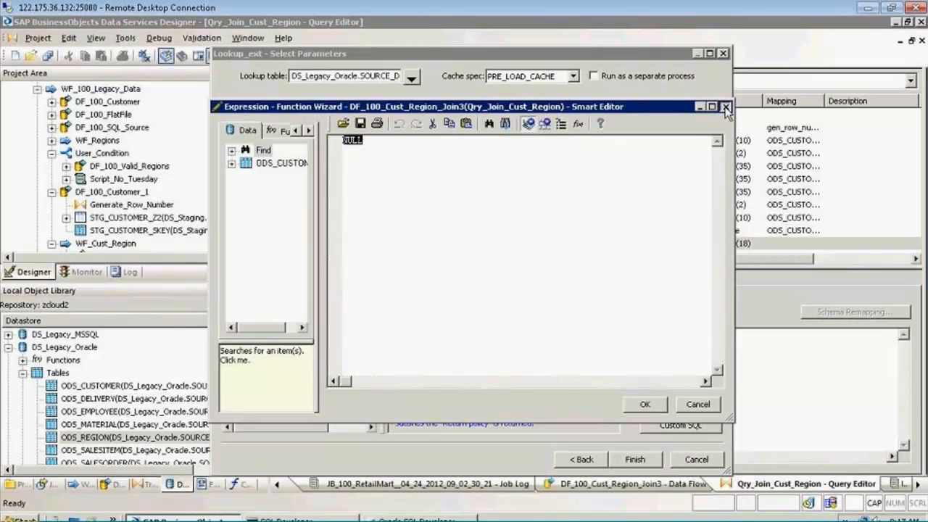
pyautogui.click(726, 106)
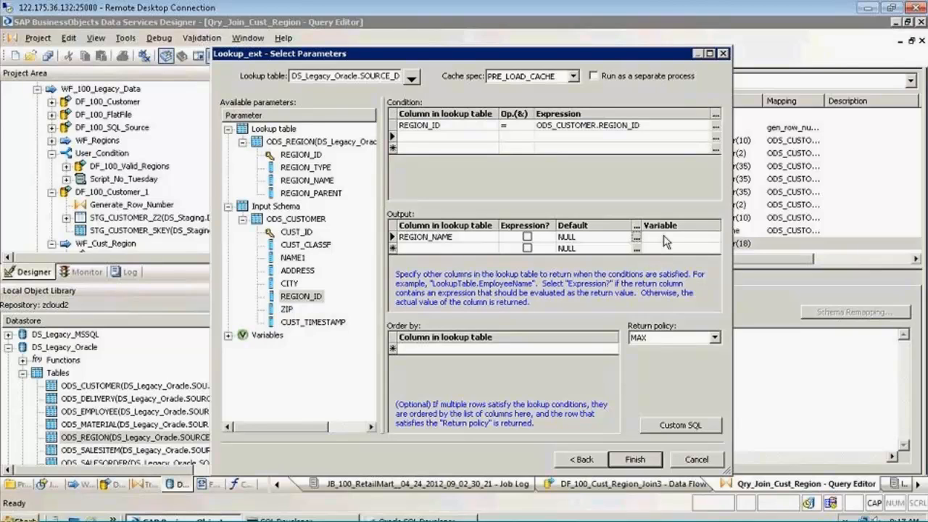
pyautogui.click(661, 236)
pyautogui.click(227, 335)
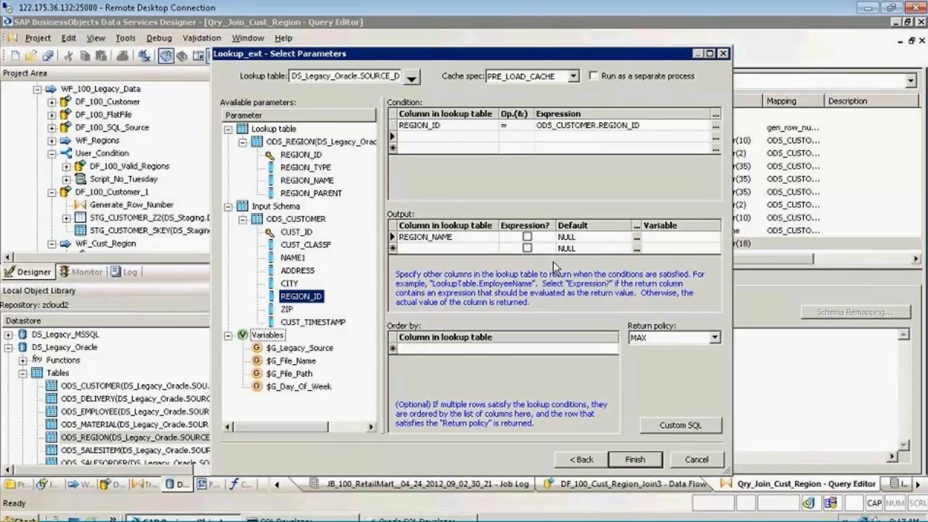
pyautogui.click(655, 237)
# Step: Examine the lookup columns offered for ordering and the return policy options of the lookup_ext function
pyautogui.click(611, 349)
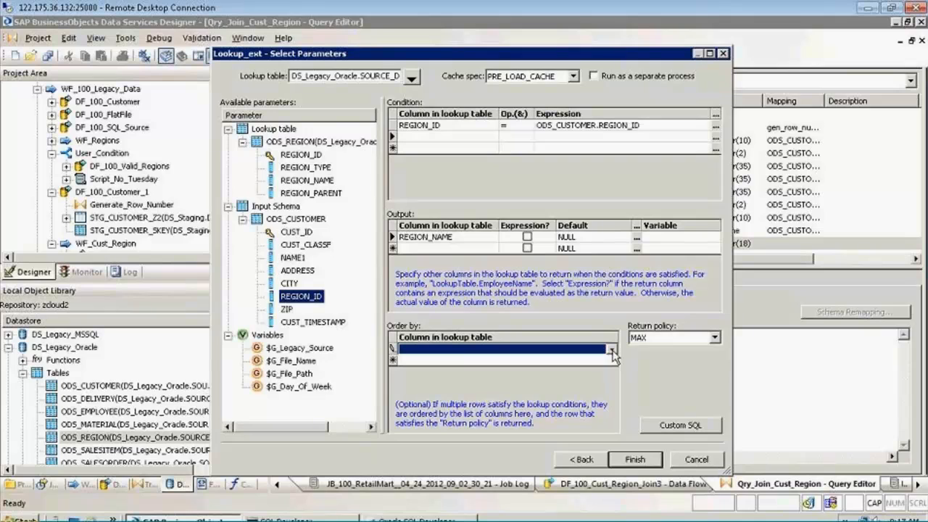
pyautogui.click(611, 349)
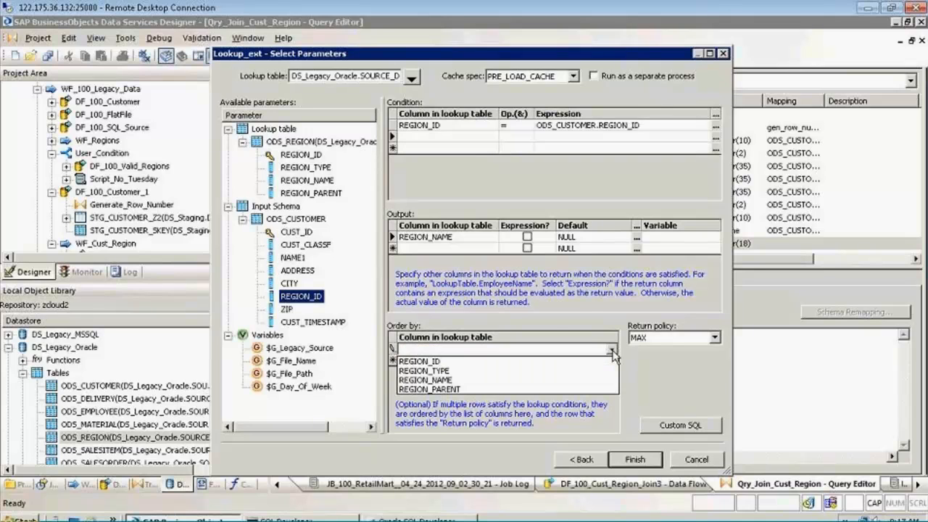
pyautogui.click(416, 392)
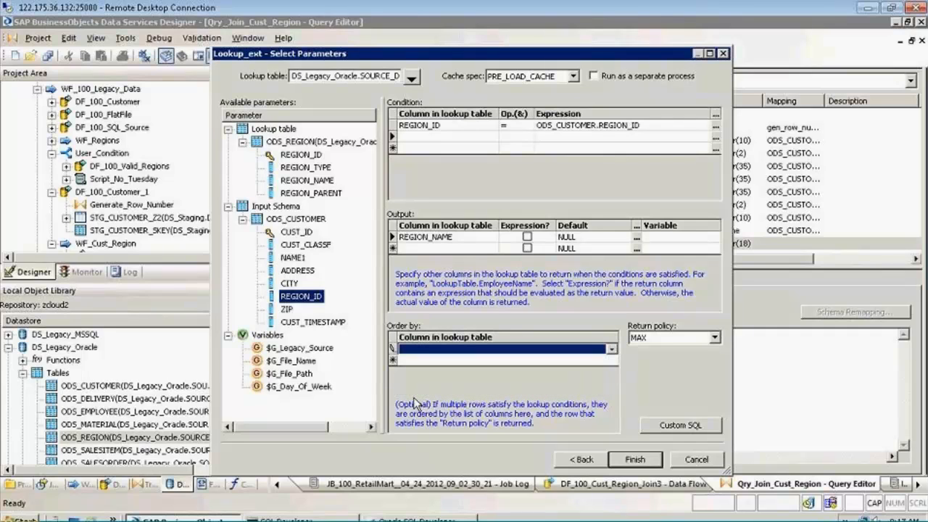
pyautogui.click(709, 341)
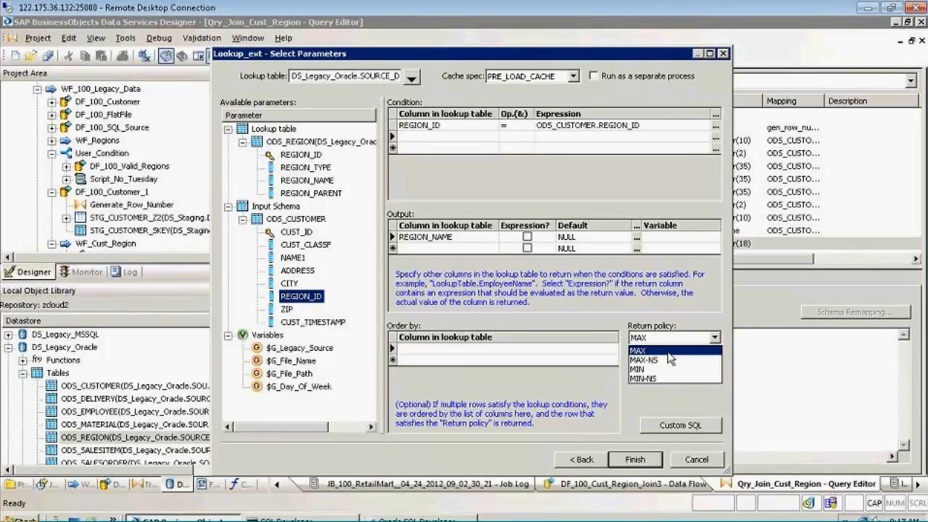
pyautogui.click(633, 400)
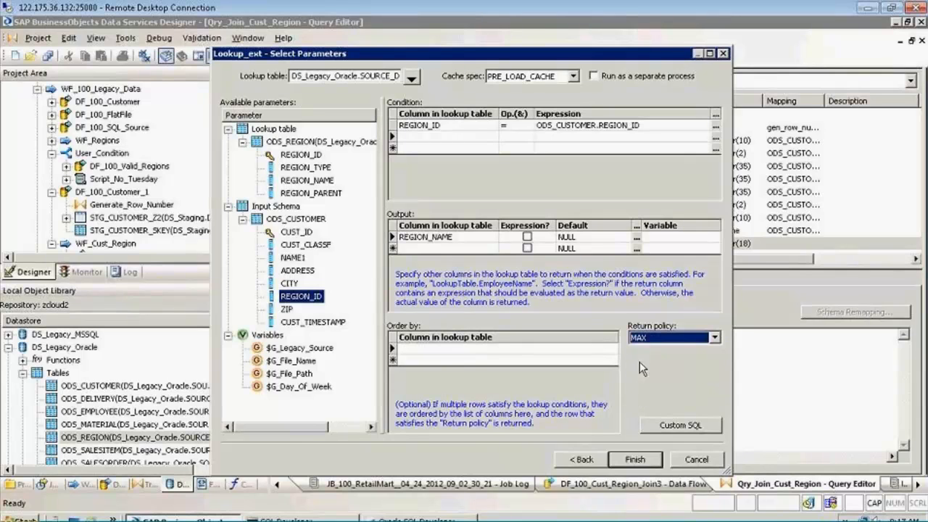
pyautogui.click(689, 340)
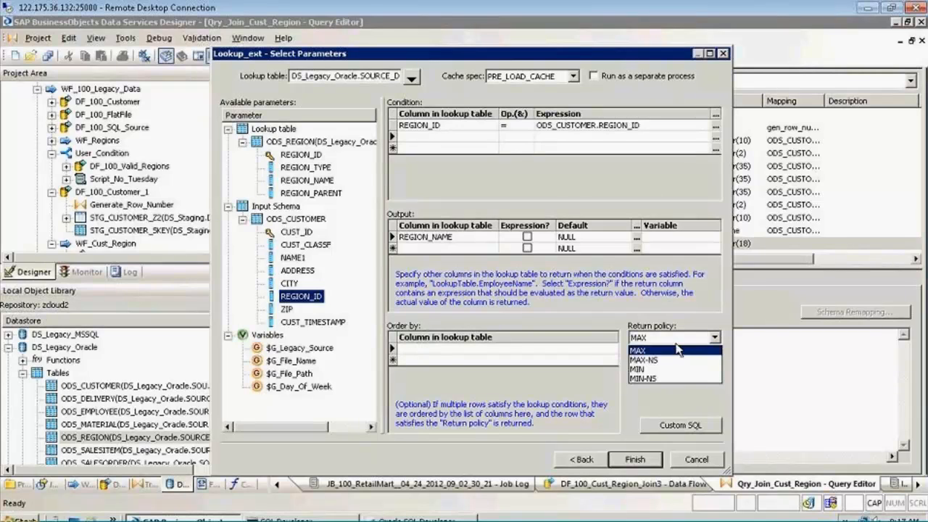
pyautogui.click(644, 401)
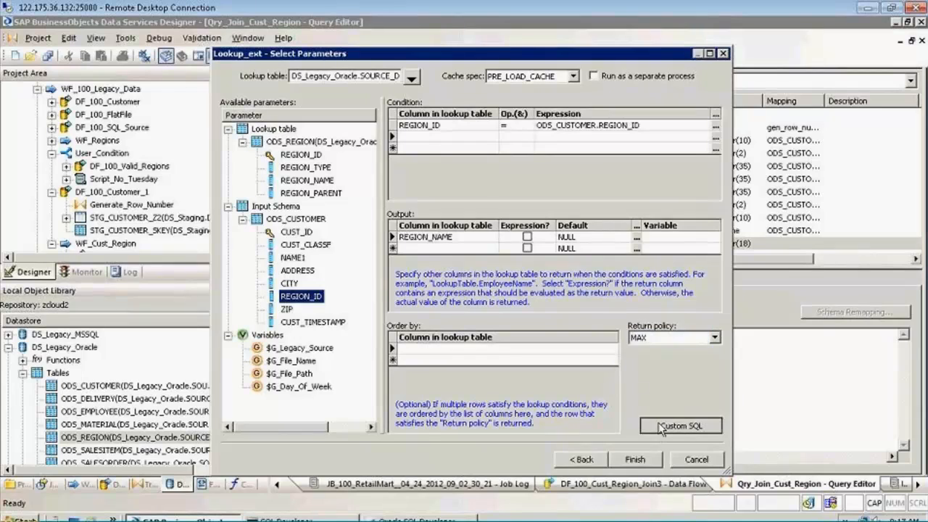
pyautogui.click(658, 427)
pyautogui.click(612, 342)
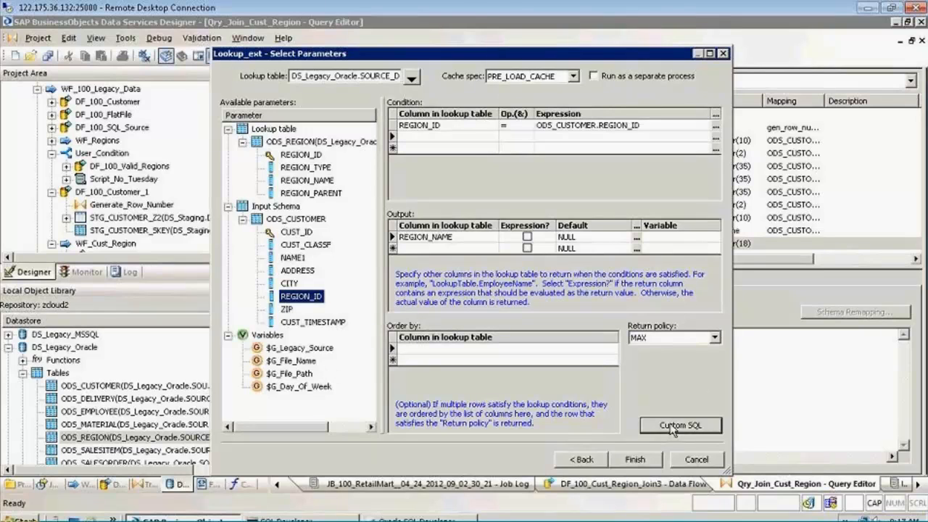
# Step: Finish the lookup_ext function with PRE_LOAD_CACHE and save the data flow DF_100_Cust_Region_Join3
pyautogui.click(646, 462)
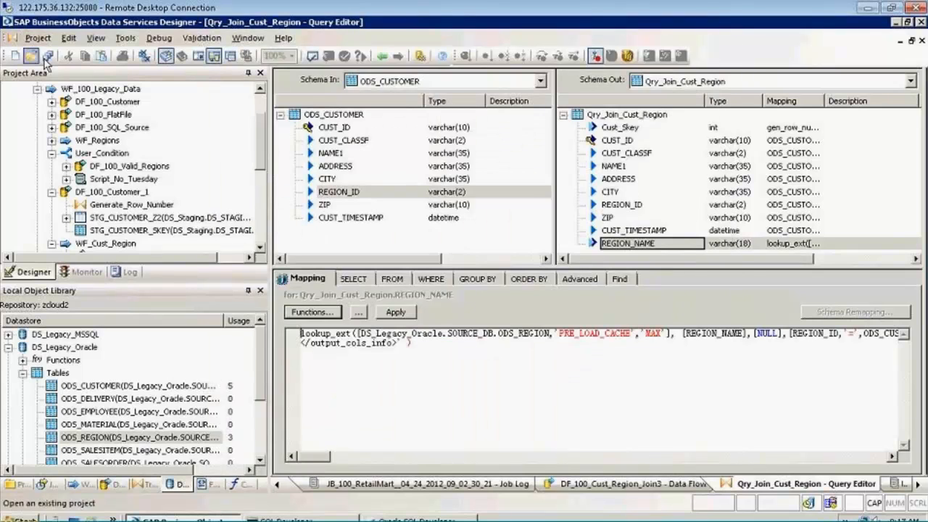
pyautogui.click(45, 61)
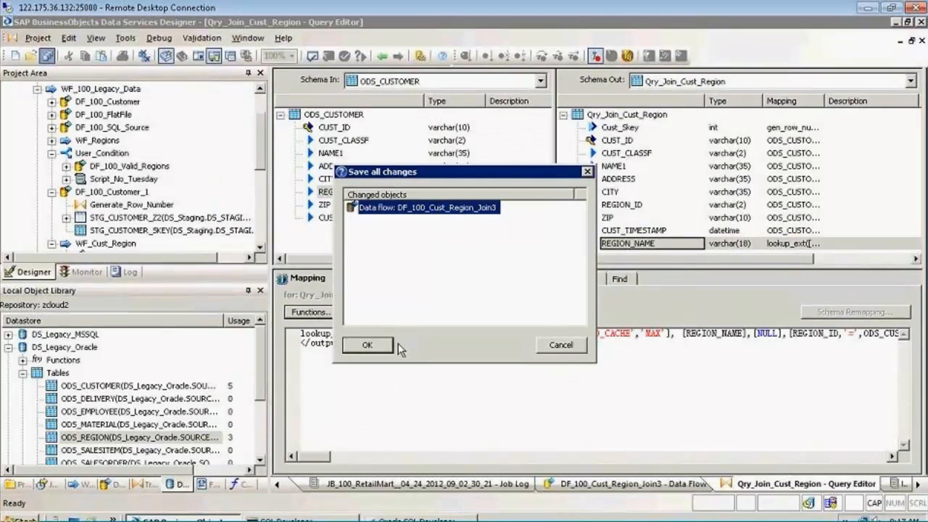
pyautogui.click(365, 346)
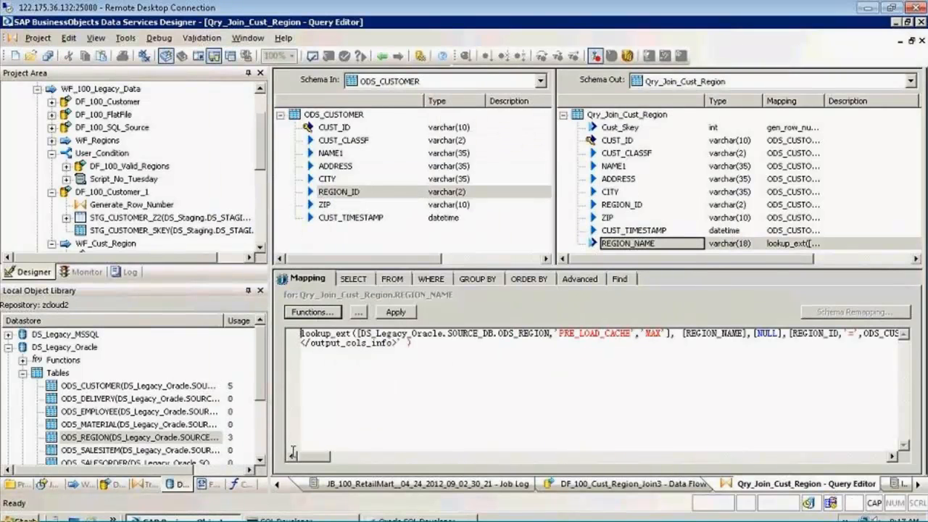
# Step: Delete the entire lookup_ext expression from the REGION_NAME mapping
pyautogui.moveTo(301, 459)
pyautogui.mouseDown()
pyautogui.moveTo(326, 464)
pyautogui.moveTo(308, 464)
pyautogui.mouseUp()
pyautogui.click(620, 244)
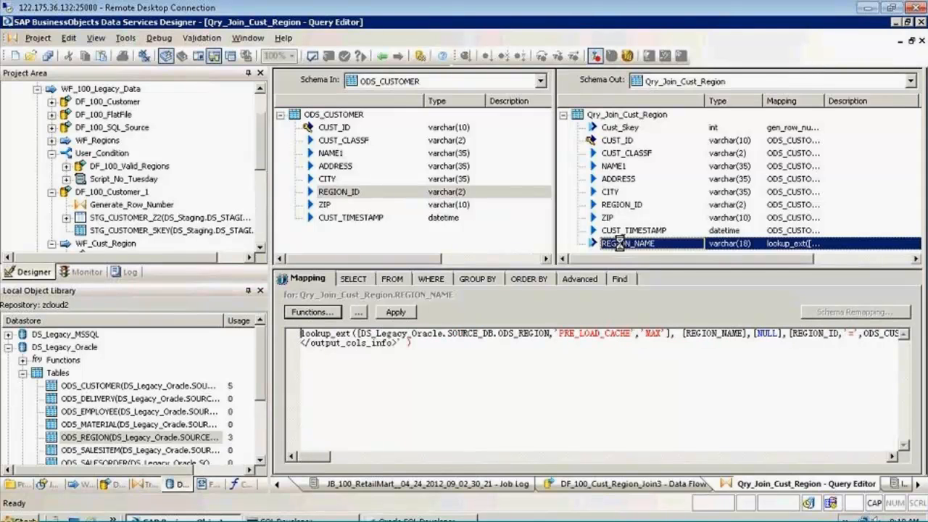
pyautogui.rightClick(620, 245)
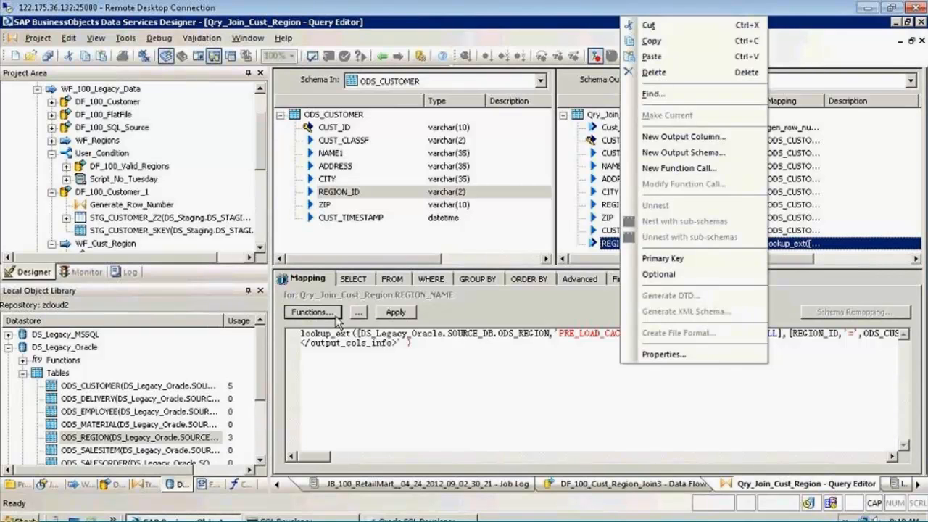
pyautogui.click(411, 347)
pyautogui.hotkey('ctrl', 'a')
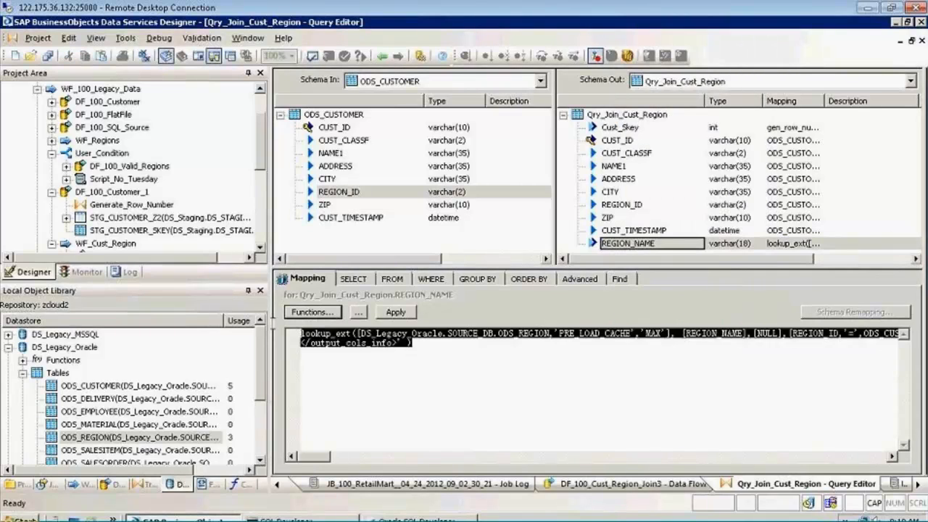
pyautogui.press('Delete')
# Step: Start a new lookup_ext function for the REGION_NAME mapping with ODS_REGION from DS_Legacy_Oracle as the lookup table
pyautogui.click(311, 312)
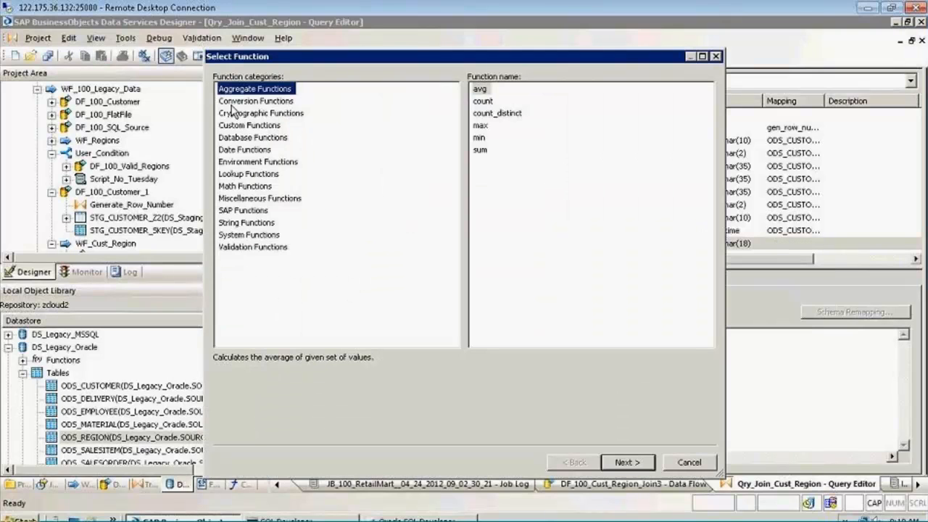
pyautogui.click(240, 175)
pyautogui.click(495, 101)
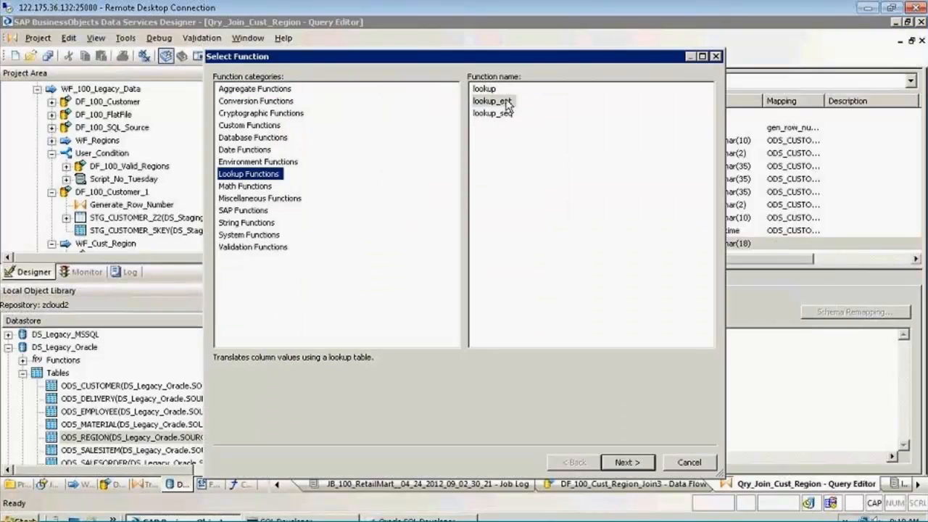
pyautogui.click(628, 463)
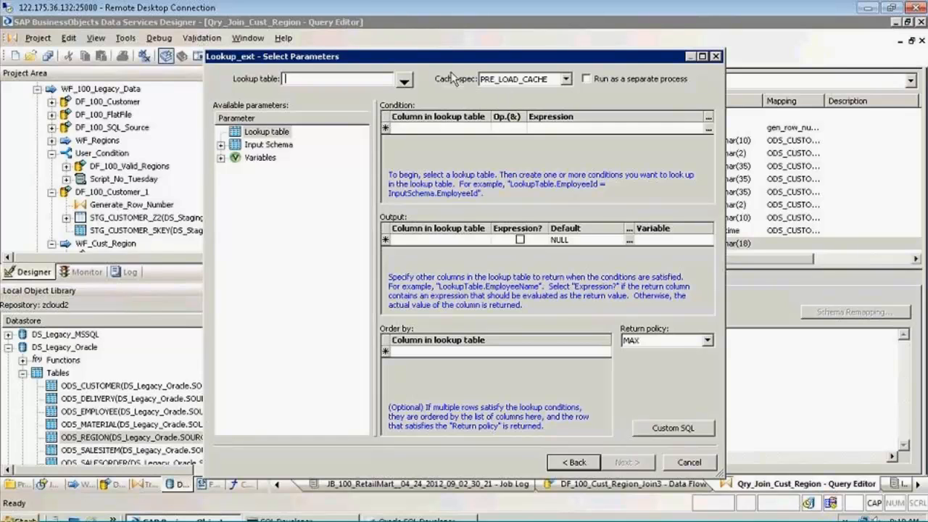
pyautogui.click(403, 81)
pyautogui.doubleClick(377, 265)
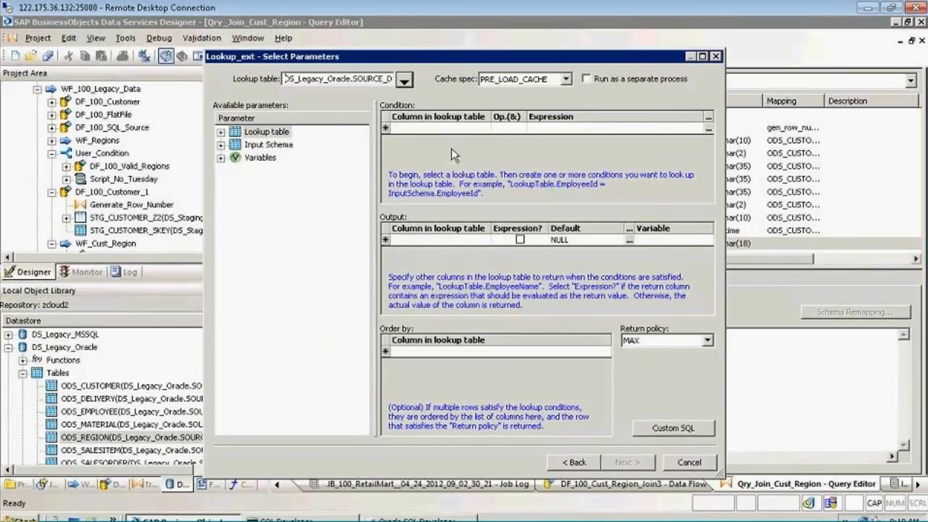
# Step: Add the lookup condition REGION_ID = ODS_CUSTOMER.REGION_ID
pyautogui.click(482, 129)
pyautogui.click(484, 129)
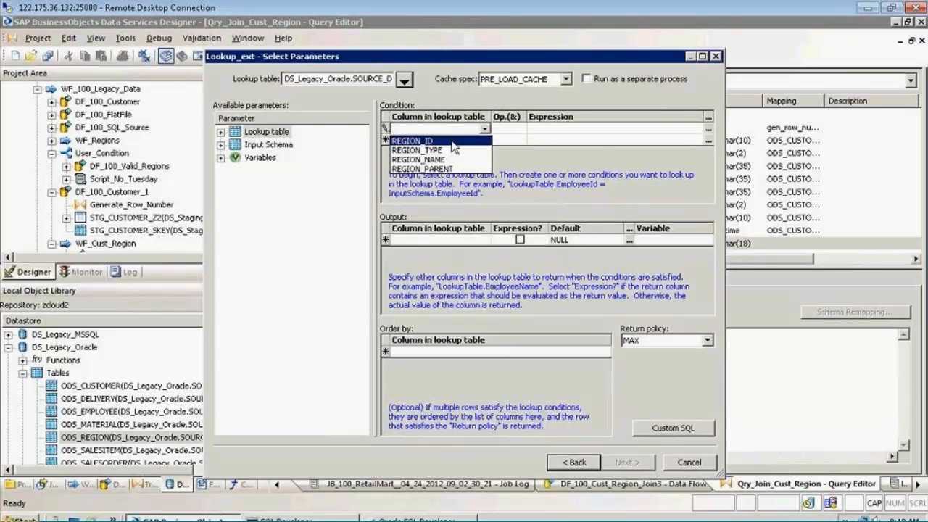
pyautogui.click(464, 136)
pyautogui.click(620, 128)
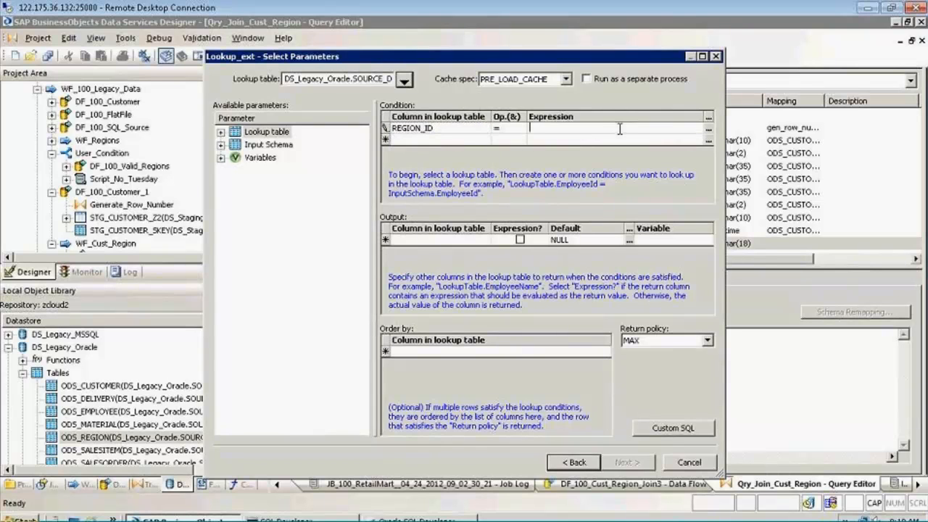
pyautogui.click(220, 145)
pyautogui.click(235, 157)
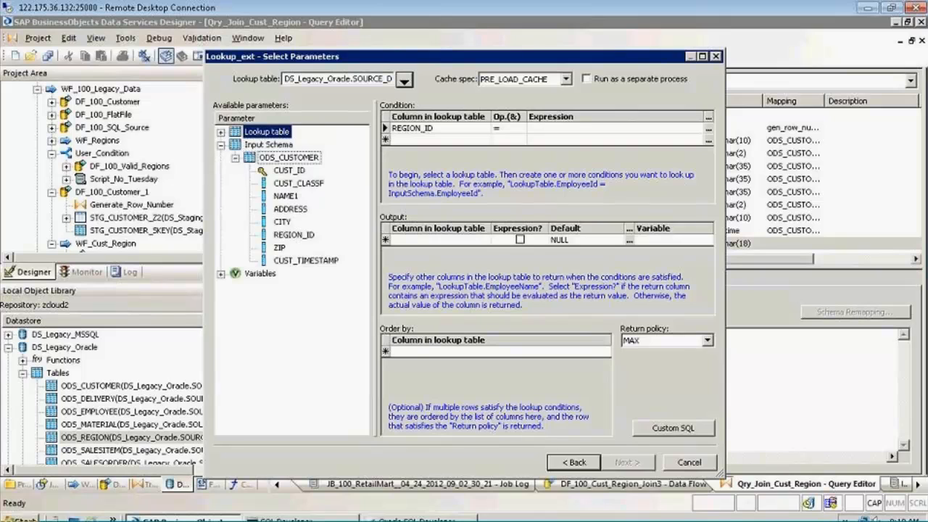
pyautogui.moveTo(284, 236); pyautogui.dragTo(580, 128)
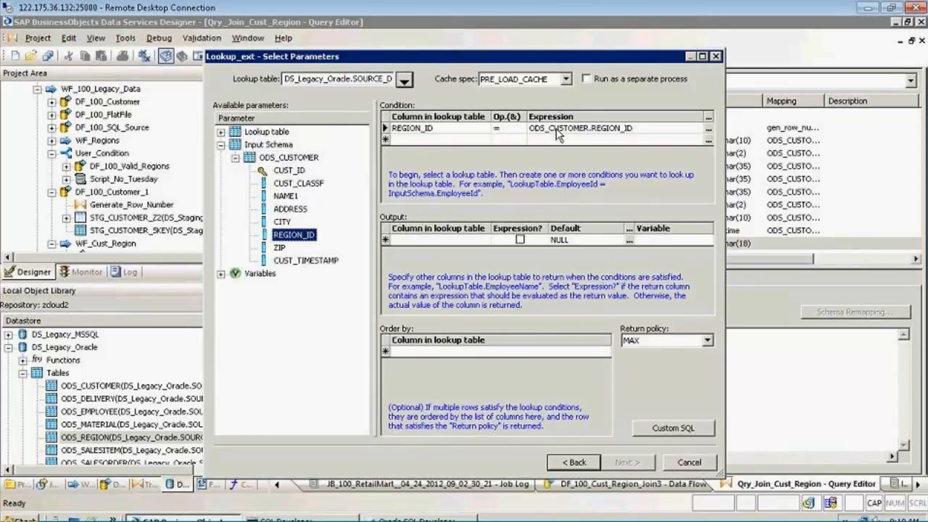
# Step: Output the REGION_NAME column from the lookup table and set the cache specification to NO_CACHE
pyautogui.click(464, 240)
pyautogui.click(484, 240)
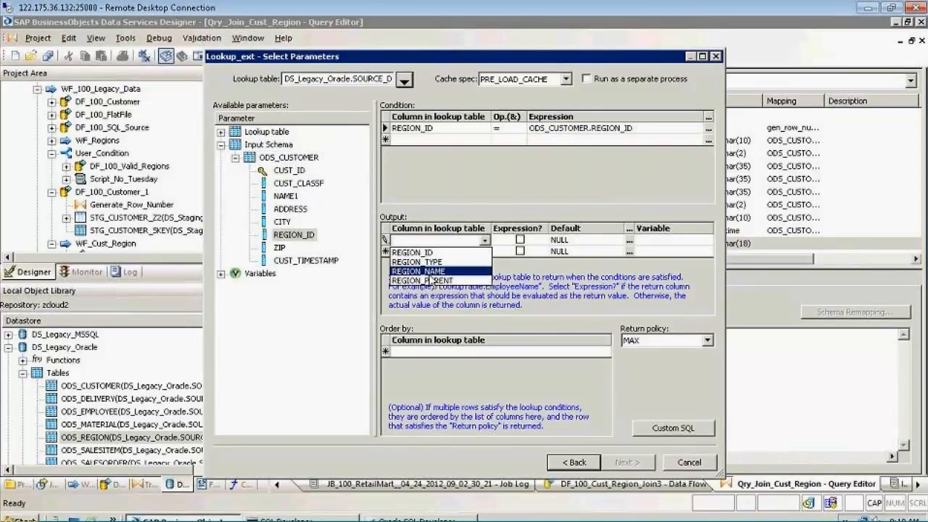
pyautogui.click(421, 263)
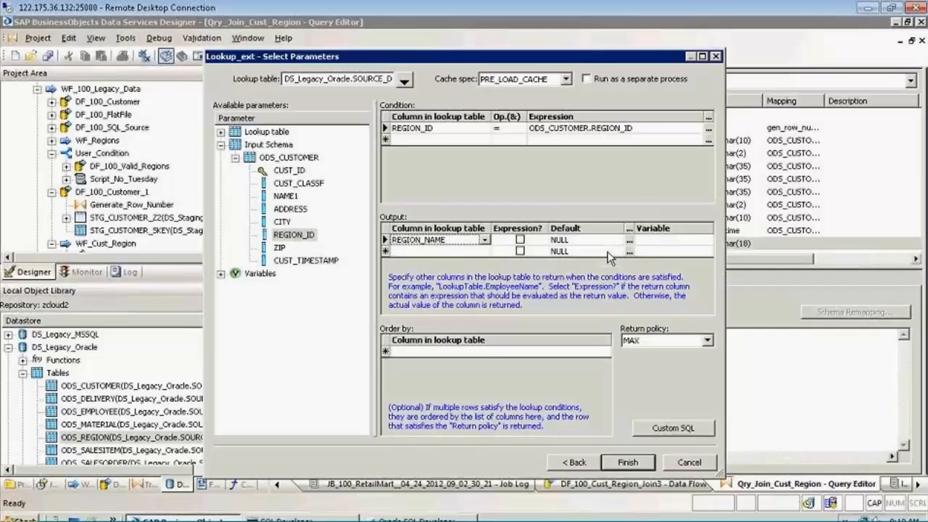
pyautogui.click(538, 79)
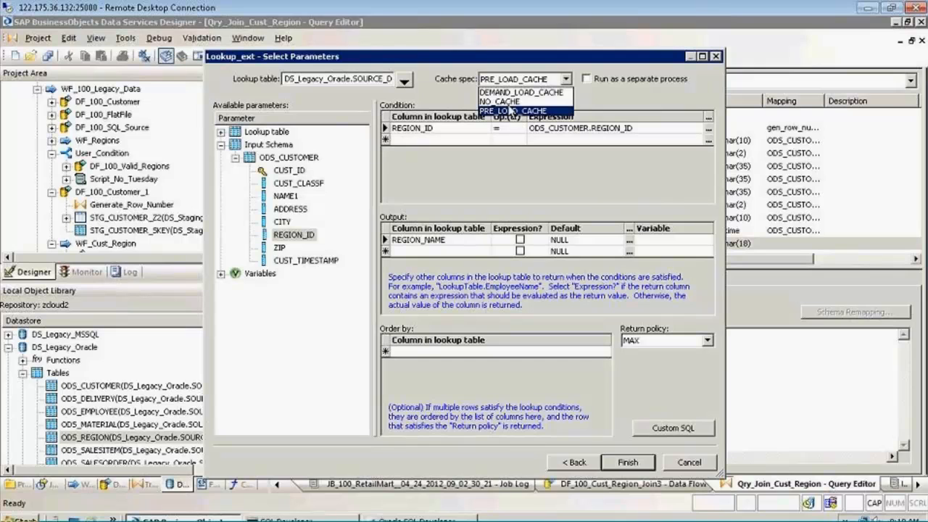
pyautogui.click(510, 102)
# Step: Finish the lookup_ext function and save the changes to the data flow DF_100_Cust_Region_Join3
pyautogui.click(628, 464)
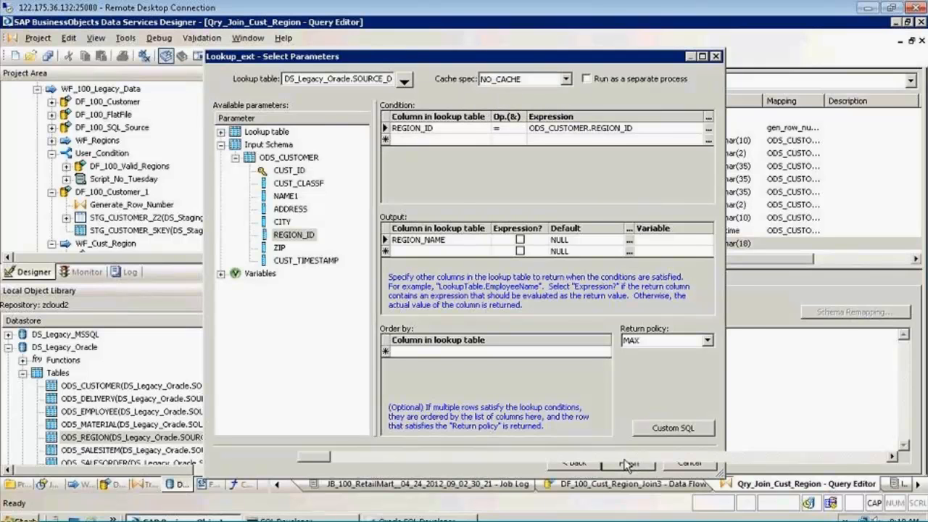
pyautogui.click(48, 59)
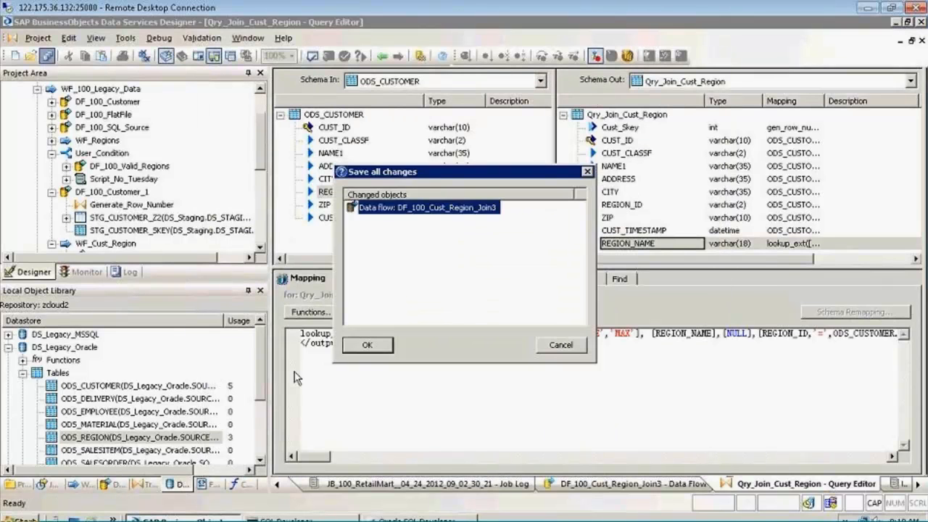
pyautogui.click(367, 345)
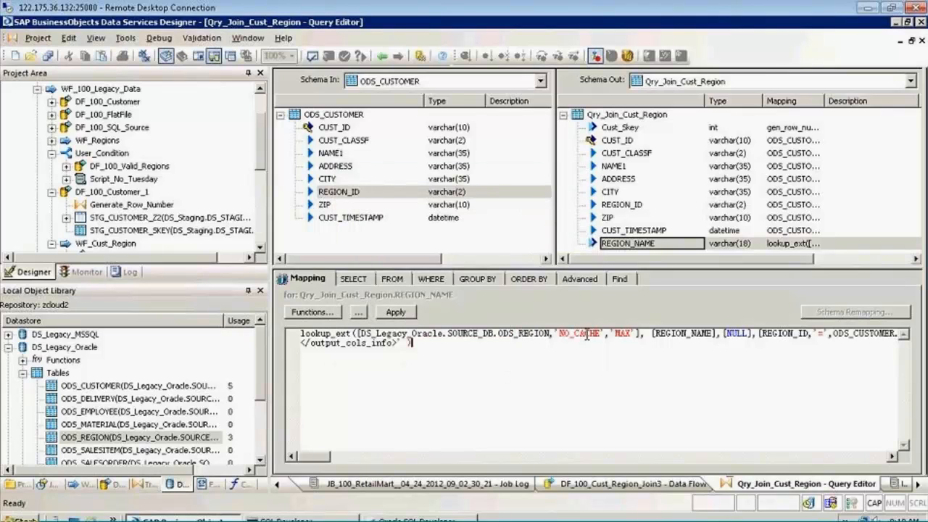
# Step: Examine the whole REGION_NAME lookup_ext mapping expression, including its cache setting, condition and SET options
pyautogui.moveTo(321, 459); pyautogui.dragTo(327, 460)
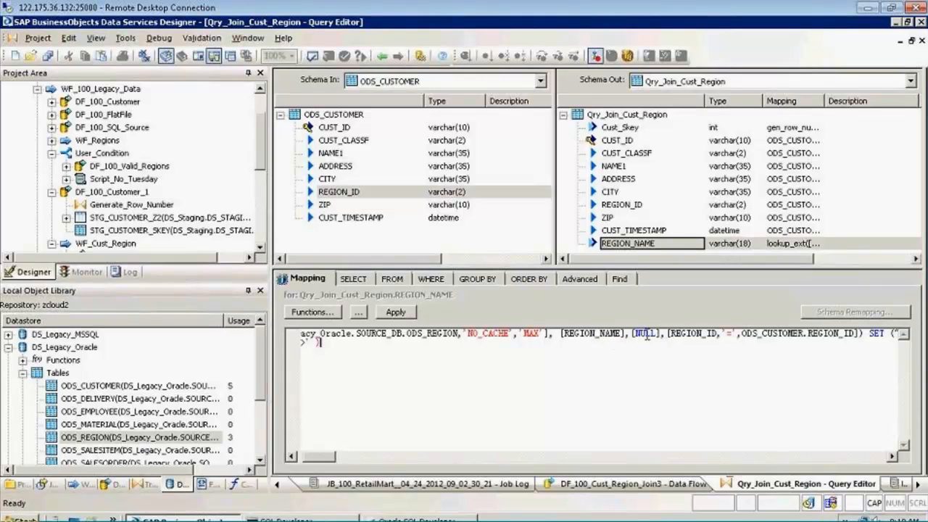
pyautogui.moveTo(313, 458); pyautogui.dragTo(329, 462)
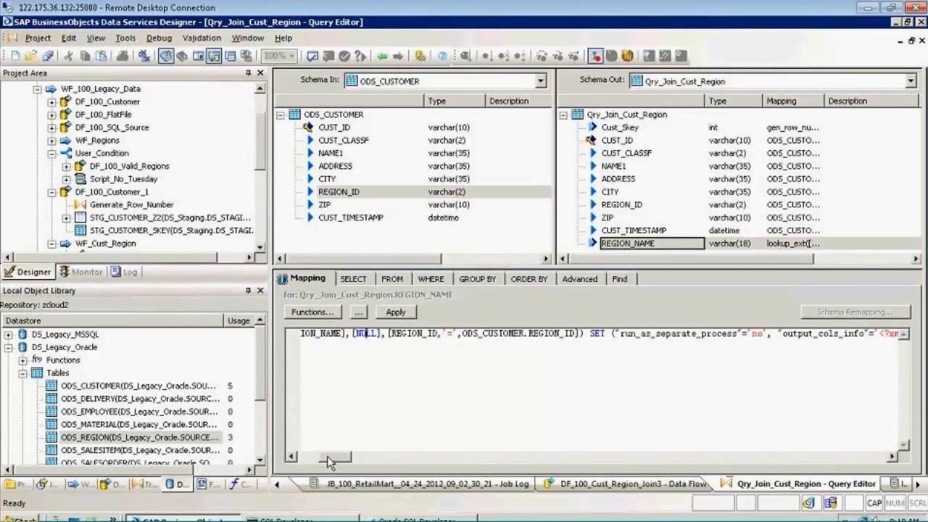
pyautogui.click(397, 335)
pyautogui.hotkey('ctrl', 'shift', 'End')
pyautogui.moveTo(327, 458); pyautogui.dragTo(343, 457)
pyautogui.click(522, 345)
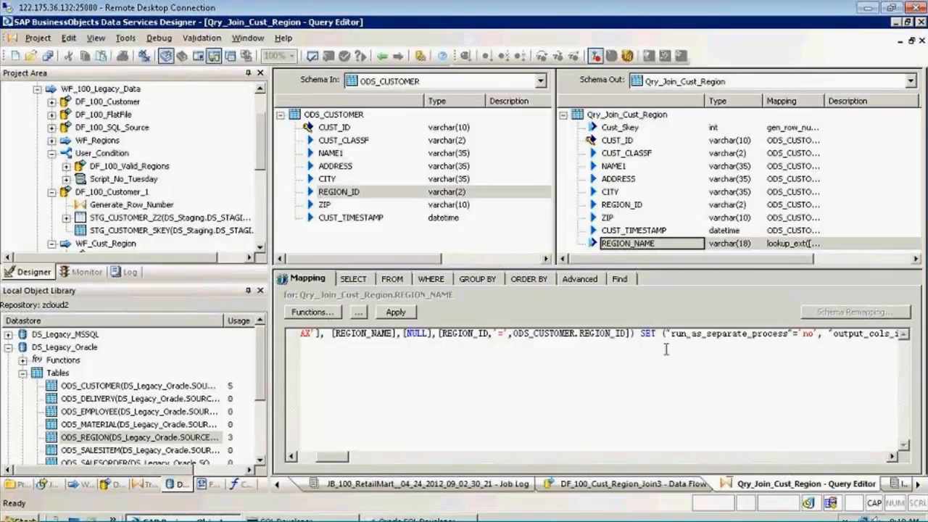
pyautogui.click(639, 335)
pyautogui.hotkey('ctrl', 'shift', 'End')
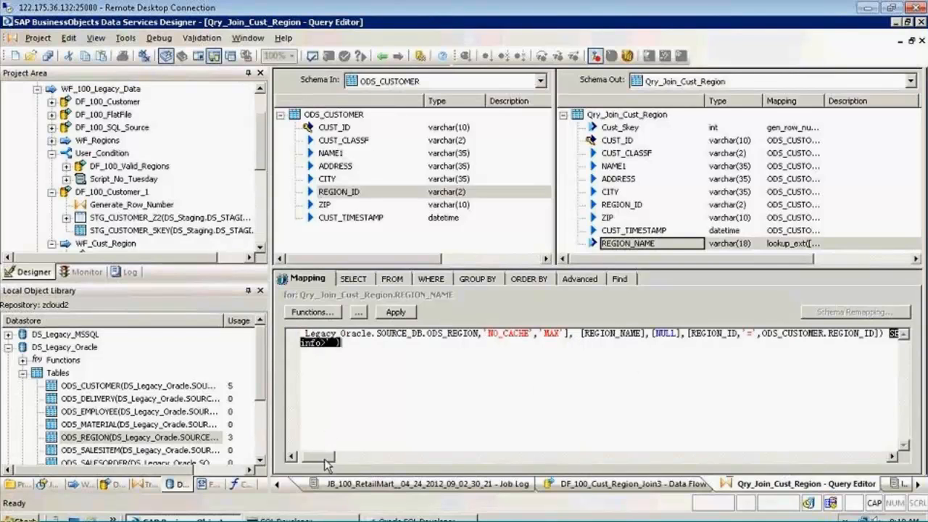
pyautogui.moveTo(323, 458); pyautogui.dragTo(293, 457)
pyautogui.click(328, 342)
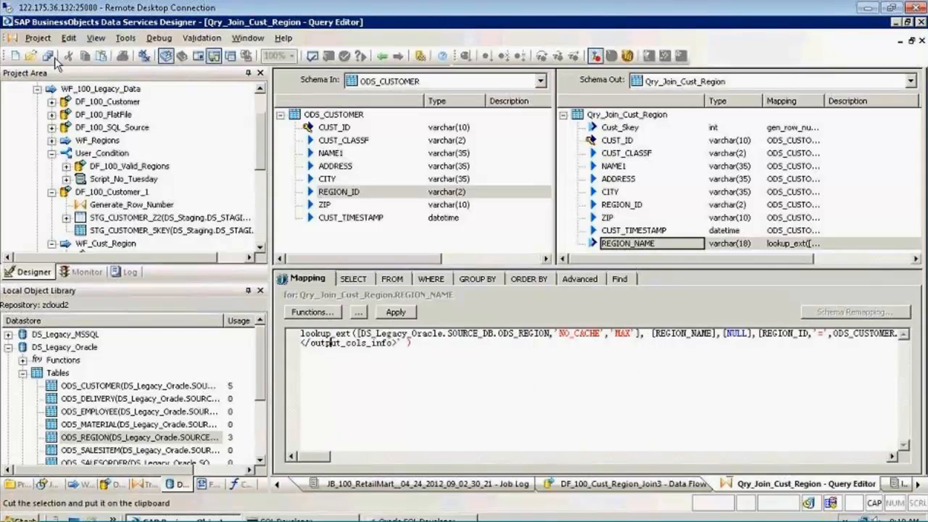
# Step: Leave the query editor and return to the DF_100_Cust_Region_Join3 data flow
pyautogui.click(382, 59)
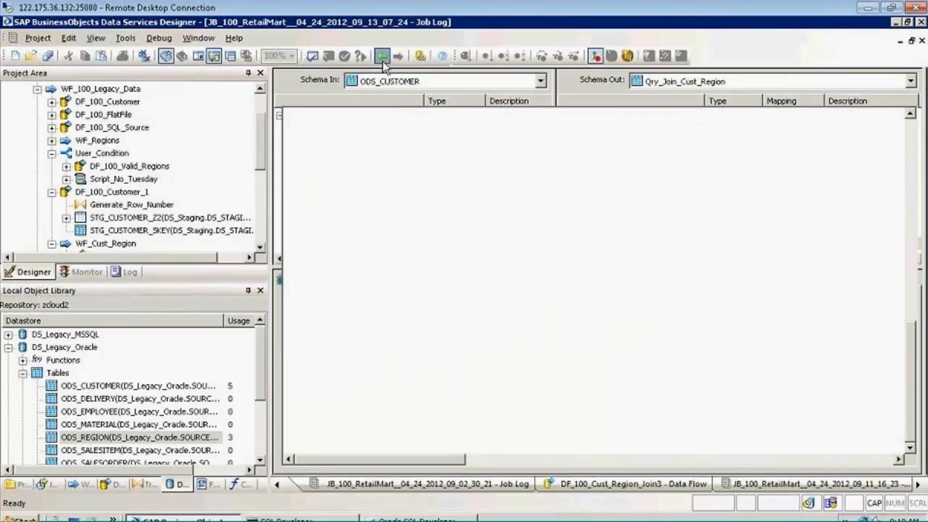
pyautogui.click(332, 59)
pyautogui.click(774, 130)
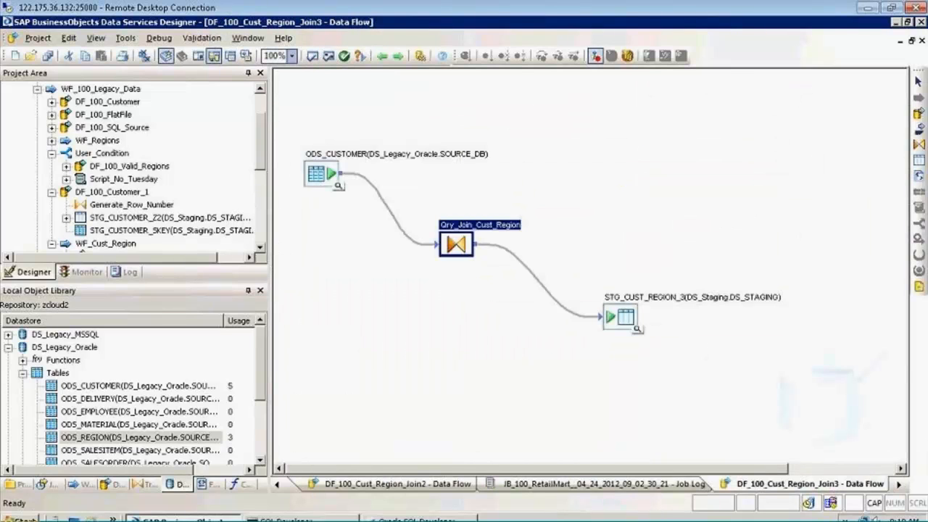
pyautogui.scroll(2, 258, 106)
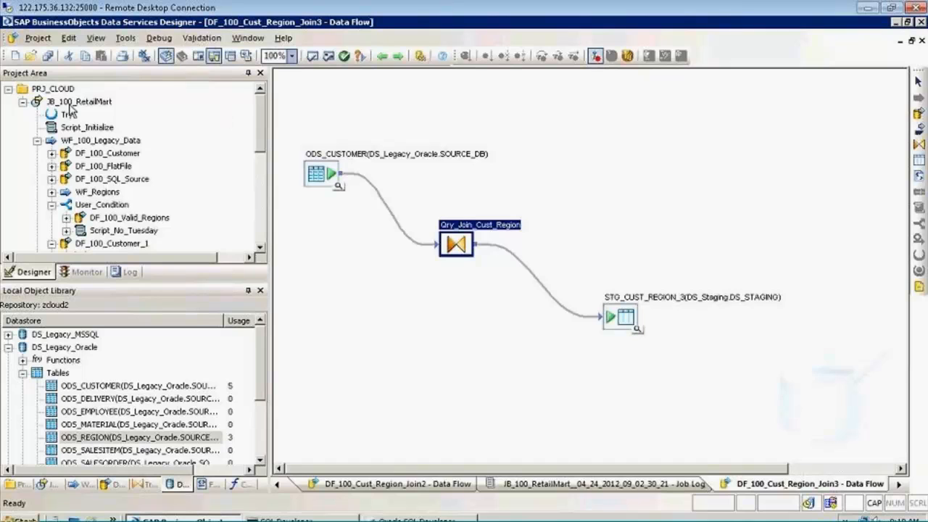
# Step: Rename the Qry_Join_Cust_Region query in the data flow as Qry_Lkp_Cust_Region
pyautogui.rightClick(459, 247)
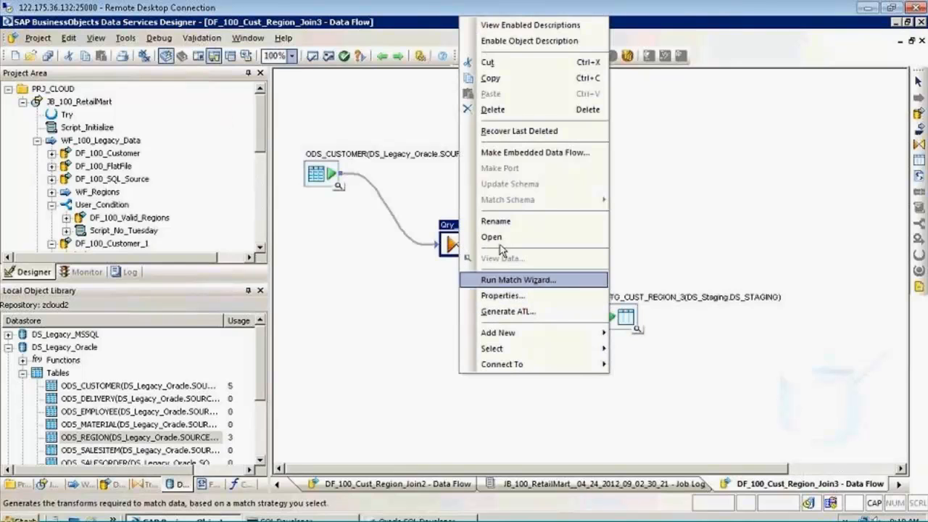
pyautogui.click(492, 218)
pyautogui.click(456, 224)
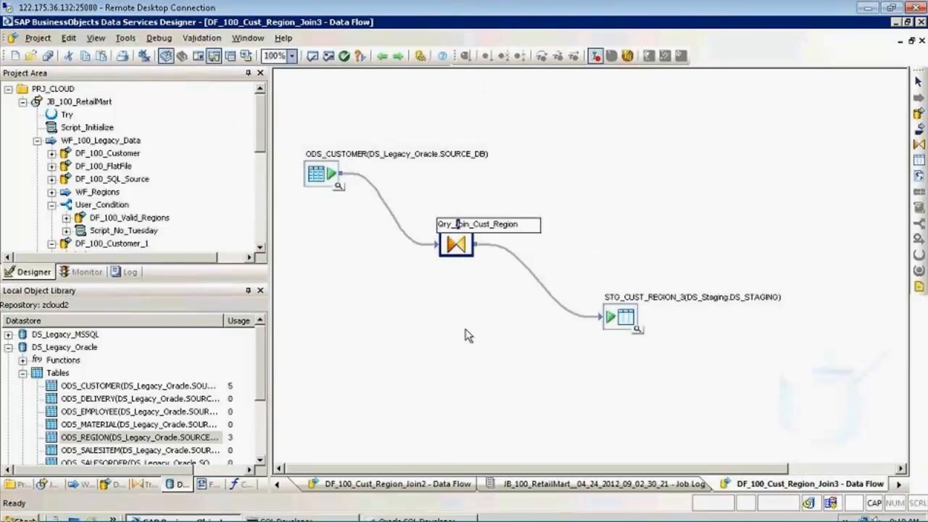
pyautogui.press('Delete')
pyautogui.press('Delete')
pyautogui.press('Delete')
pyautogui.press('Delete')
pyautogui.write('IKP')
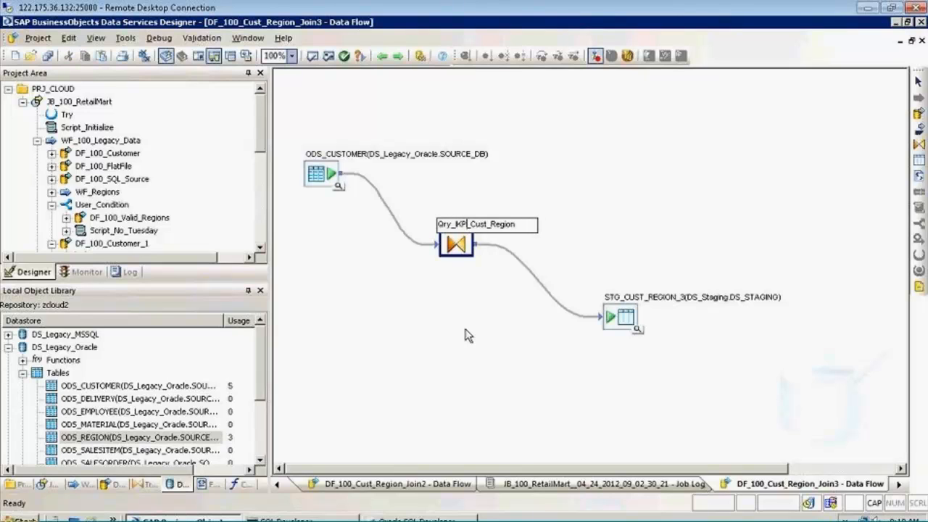
pyautogui.press('capslock')
pyautogui.press('BackSpace')
pyautogui.press('BackSpace')
pyautogui.press('BackSpace')
pyautogui.write('Lkp')
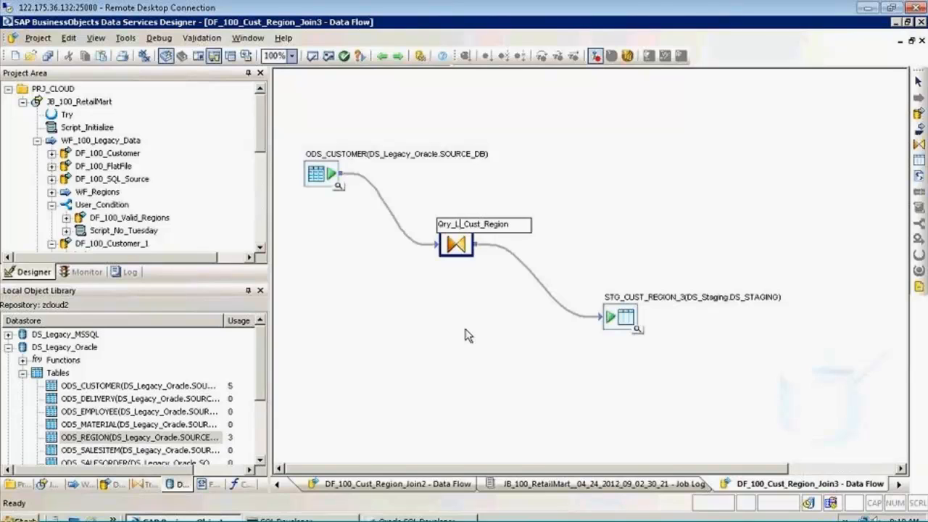
pyautogui.press('Return')
pyautogui.click(468, 335)
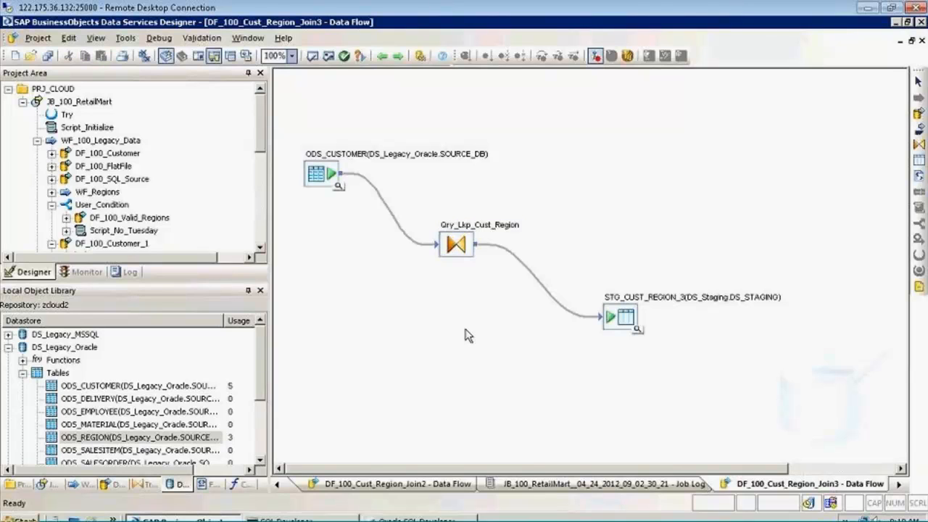
# Step: Save the changes to DF_100_Cust_Region_Join3 and start debugging JB_100_RetailMart with the default debug properties
pyautogui.click(48, 58)
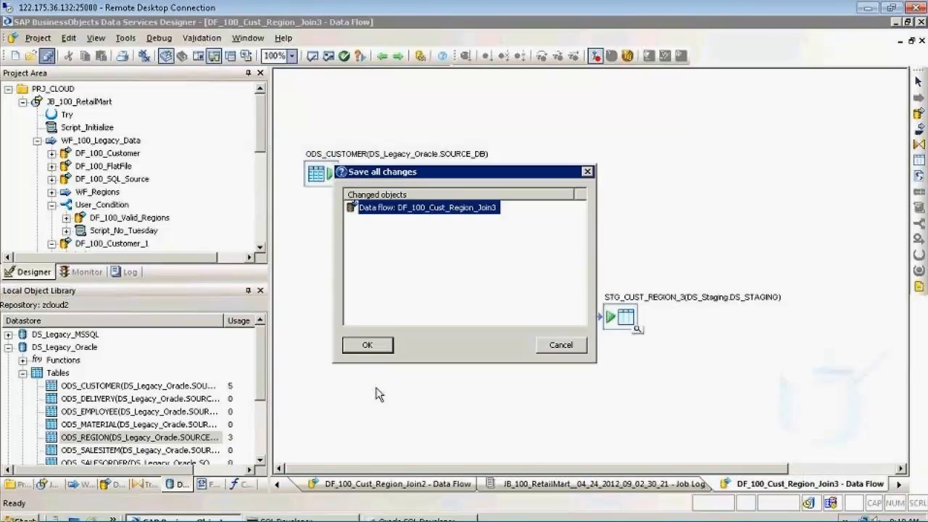
pyautogui.click(367, 345)
pyautogui.click(85, 102)
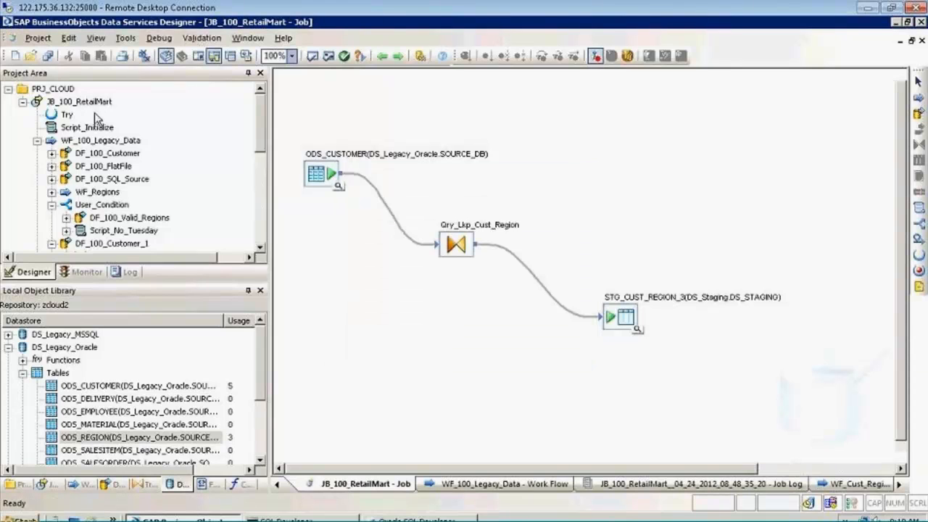
pyautogui.rightClick(85, 101)
pyautogui.click(112, 127)
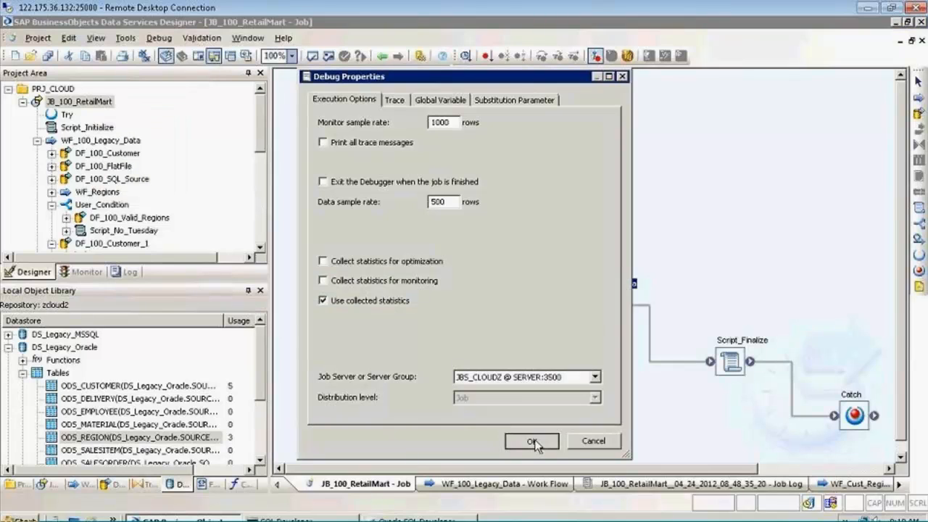
pyautogui.click(535, 441)
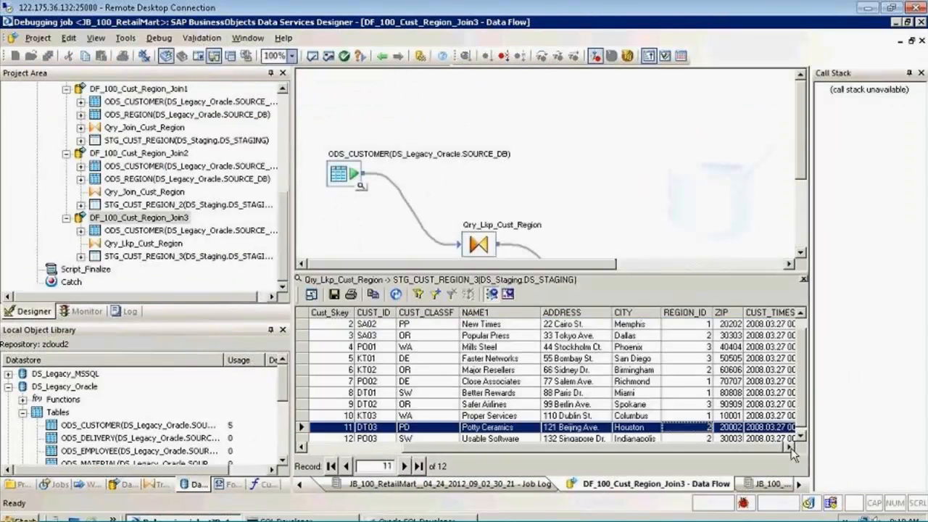
# Step: Check the REGION_NAME values in the debug data going from Qry_Lkp_Cust_Region to STG_CUST_REGION_3, and end the debug session
pyautogui.click(788, 447)
pyautogui.click(735, 326)
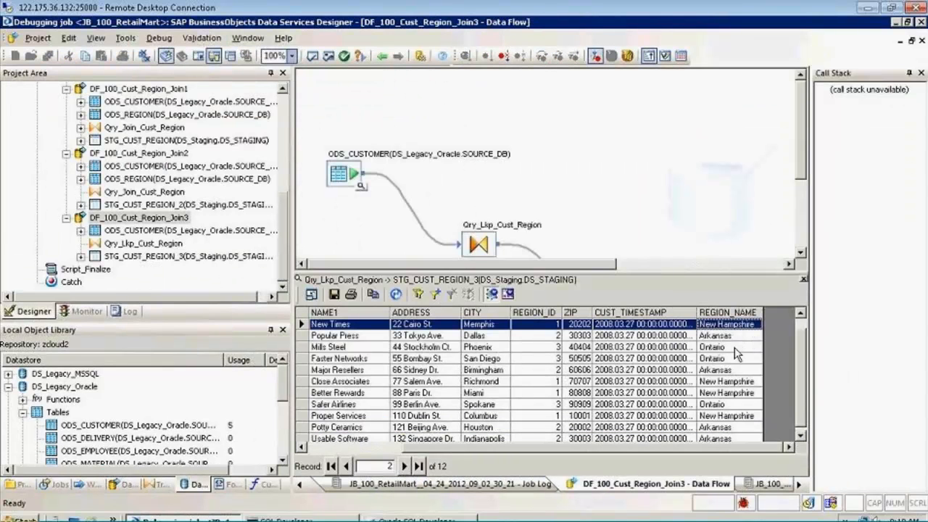
pyautogui.scroll(-1, 735, 377)
pyautogui.scroll(2, 733, 375)
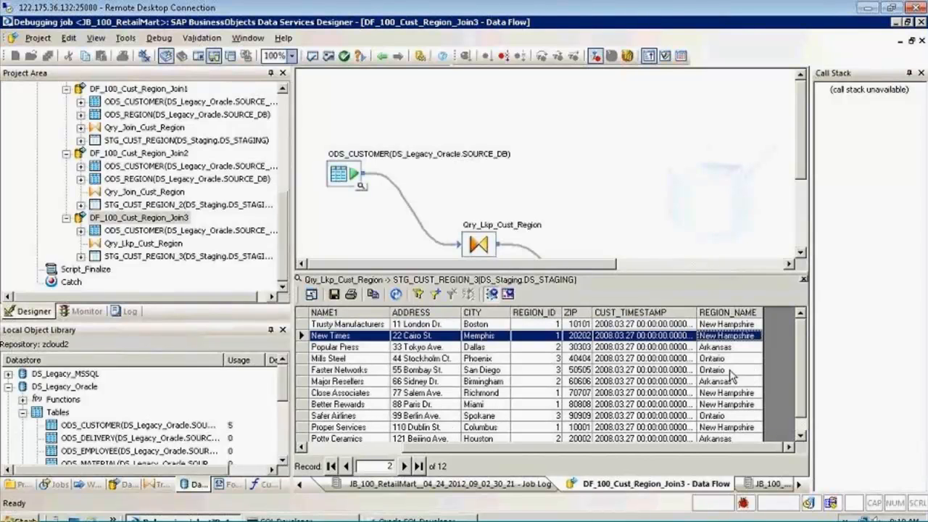
pyautogui.moveTo(525, 448); pyautogui.dragTo(375, 455)
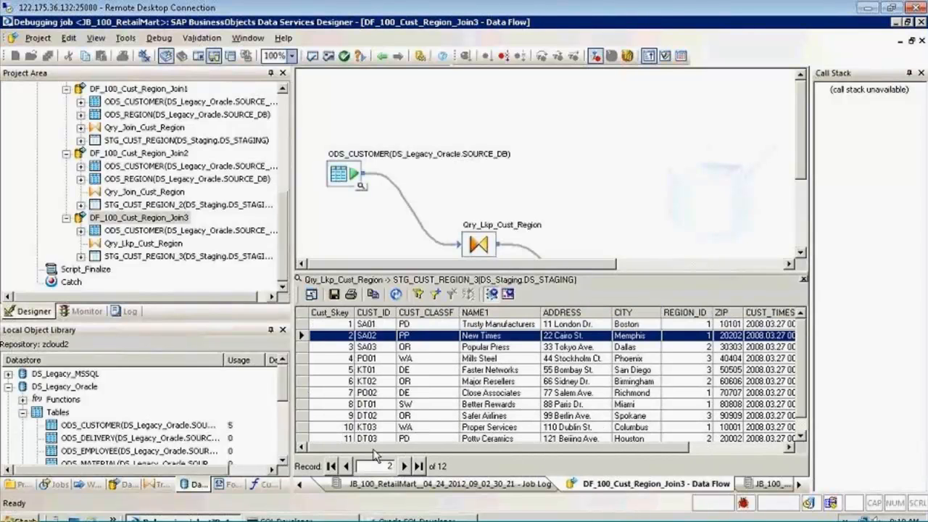
pyautogui.moveTo(468, 455); pyautogui.dragTo(586, 456)
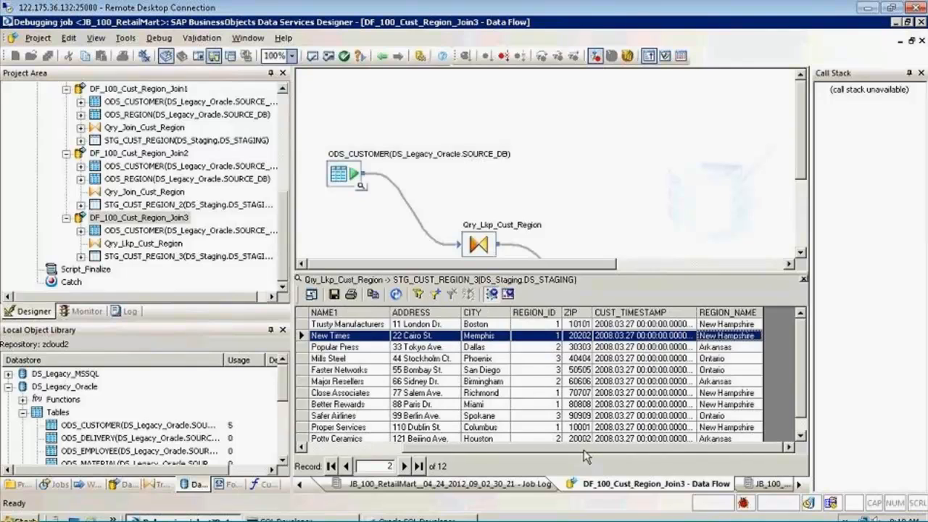
pyautogui.click(803, 279)
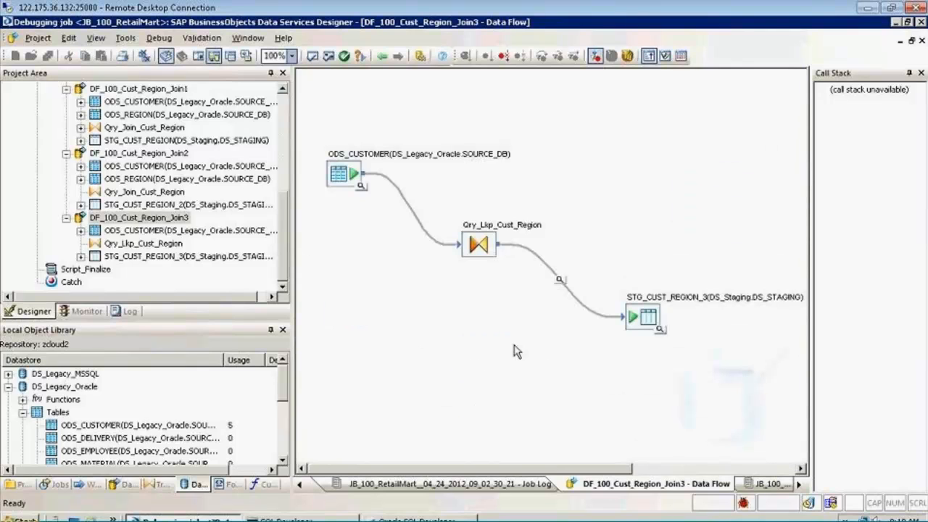
pyautogui.click(504, 56)
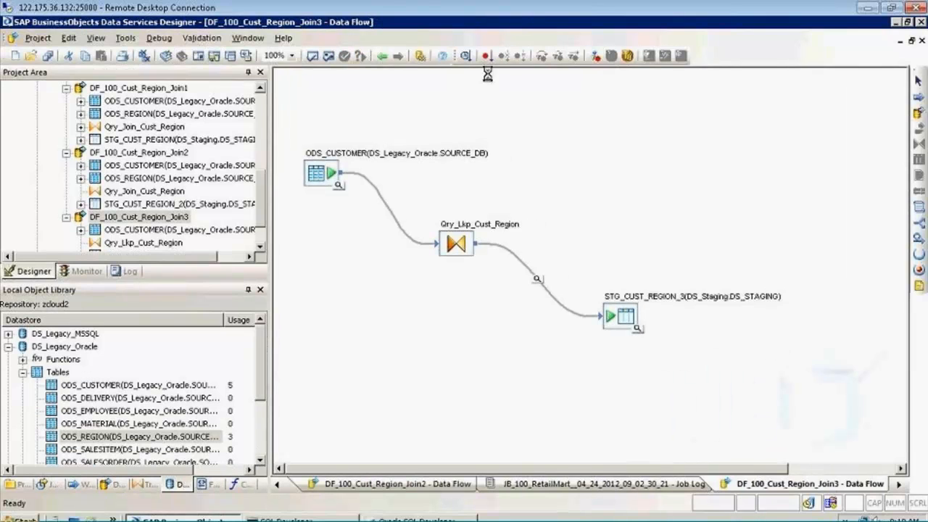
# Step: Open the Qry_Lkp_Cust_Region query and review the lookup_ext expression mapped to REGION_NAME
pyautogui.doubleClick(468, 230)
pyautogui.click(596, 244)
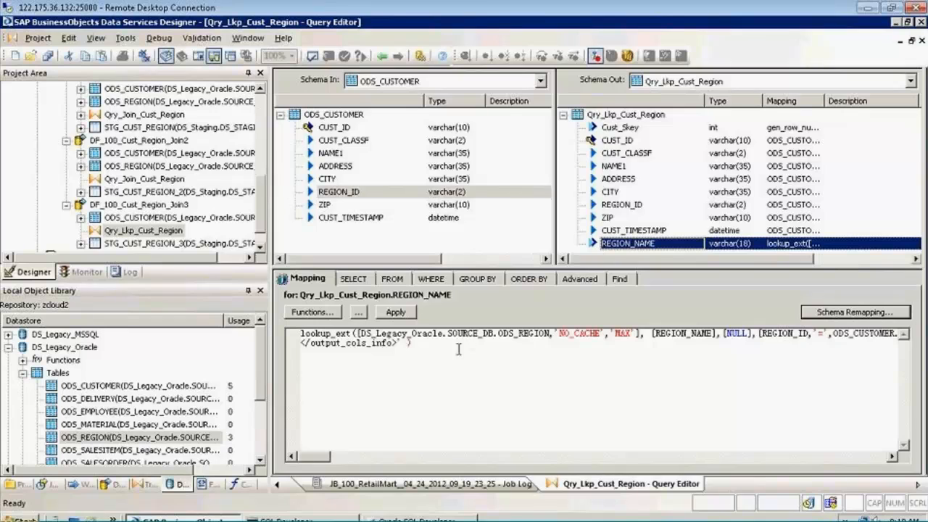
pyautogui.moveTo(459, 349); pyautogui.dragTo(239, 320)
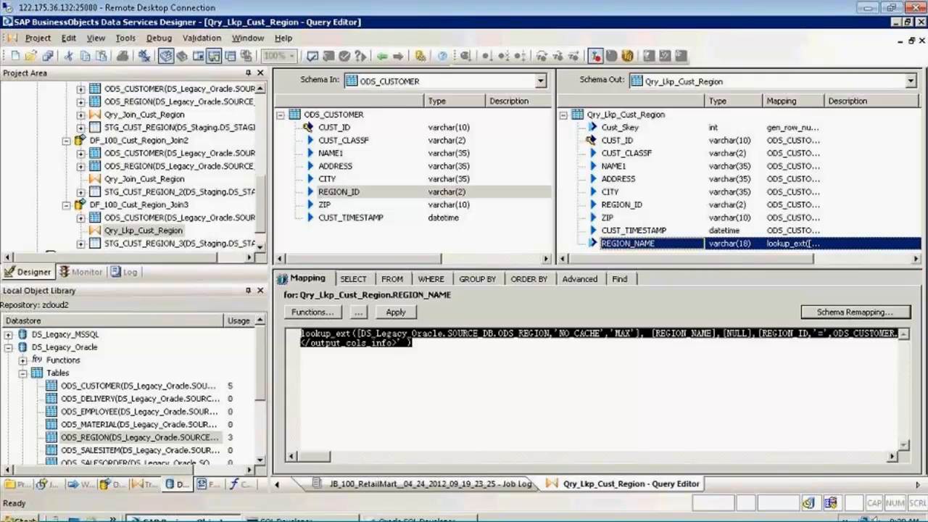
# Step: Insert a new function call below REGION_NAME in the output schema using lookup_ext from the Lookup Functions
pyautogui.click(672, 248)
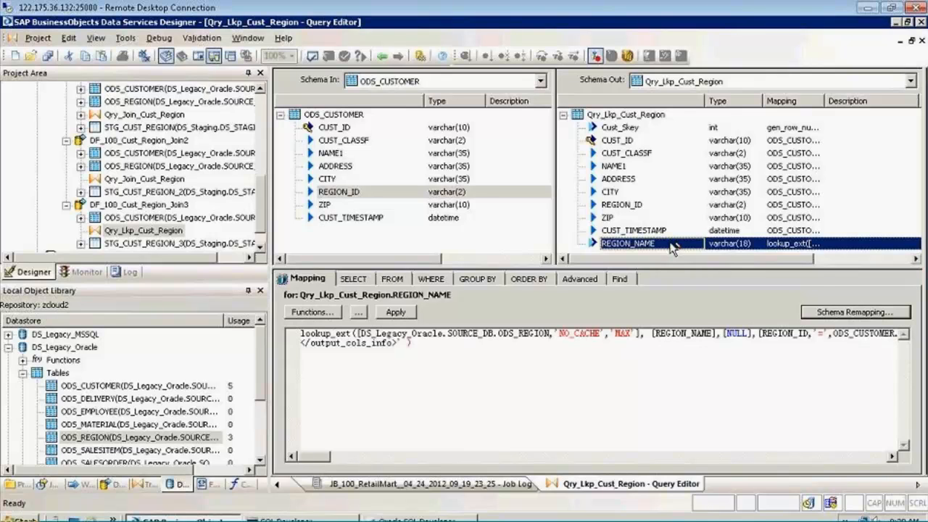
pyautogui.rightClick(672, 248)
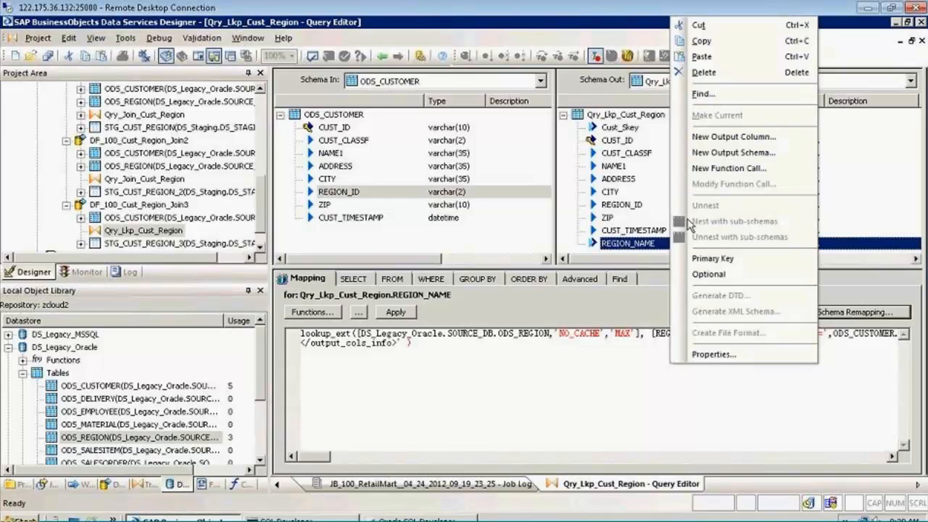
pyautogui.click(714, 169)
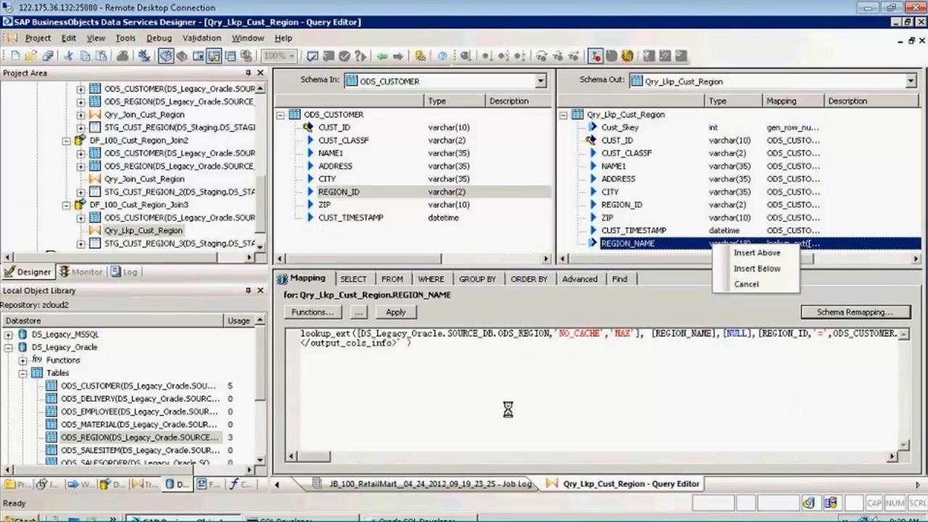
pyautogui.click(766, 269)
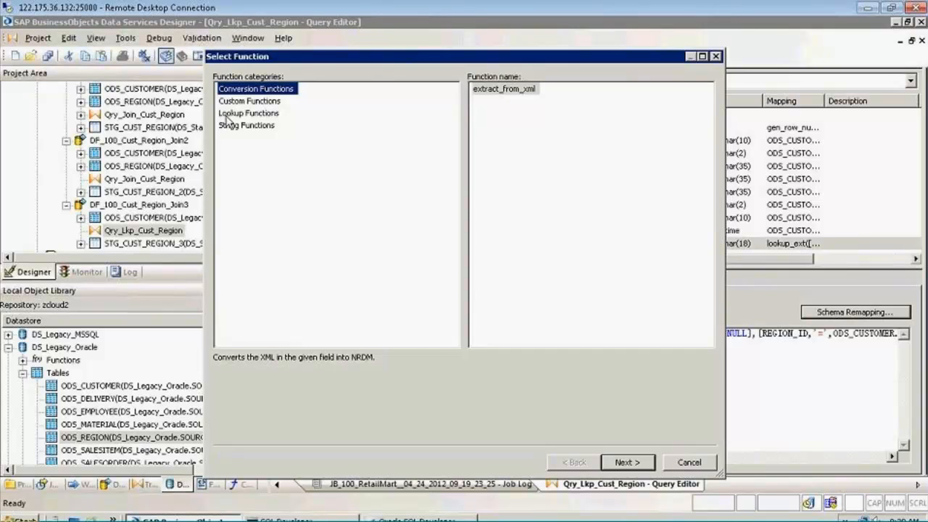
pyautogui.click(246, 113)
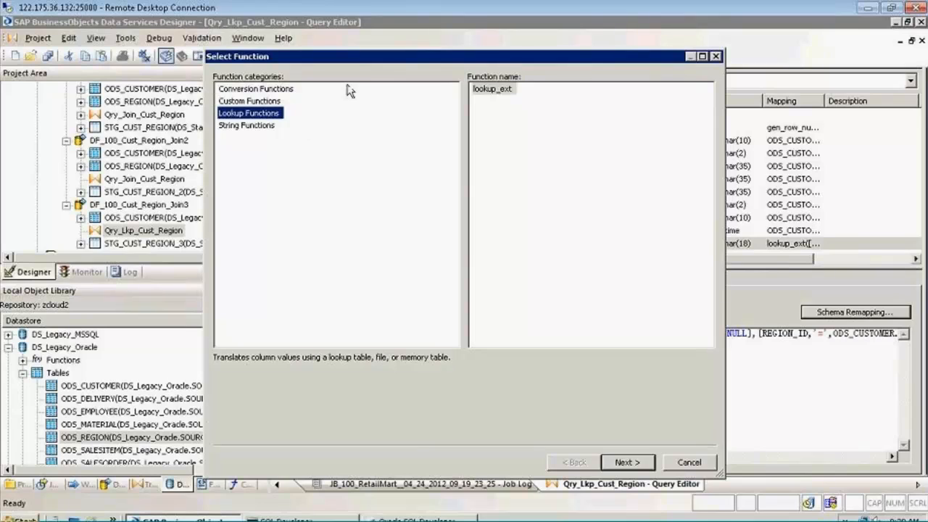
pyautogui.click(266, 90)
pyautogui.click(261, 124)
pyautogui.click(259, 114)
pyautogui.click(497, 92)
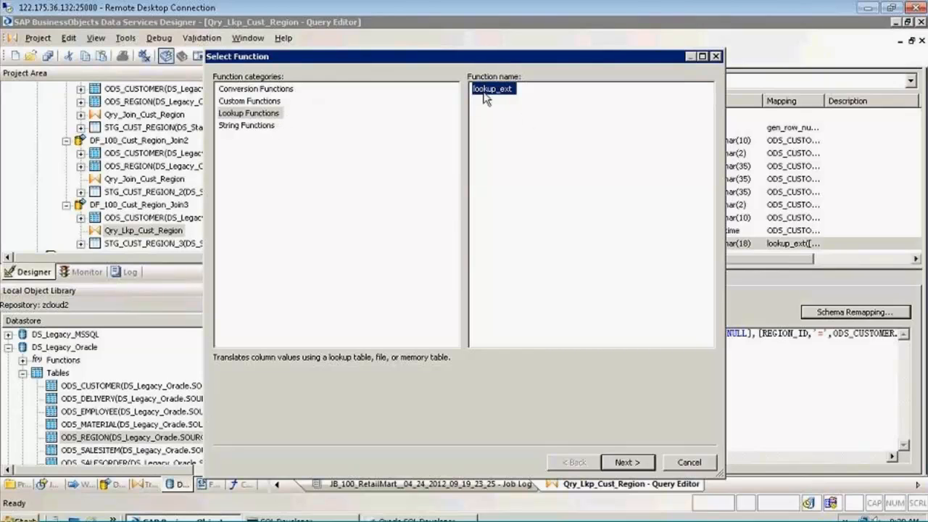
pyautogui.click(623, 464)
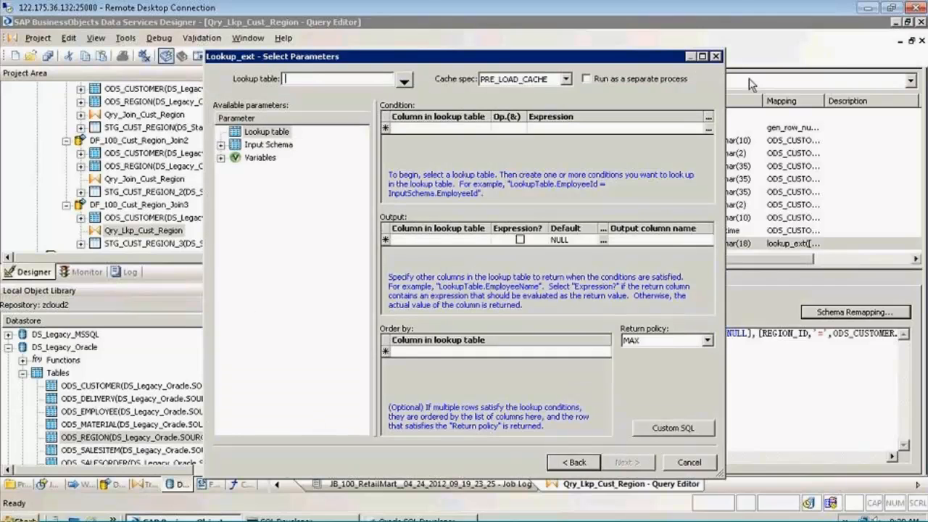
# Step: Set ODS_REGION from the DS_Legacy_Oracle datastore as the lookup table of the new function call
pyautogui.click(404, 80)
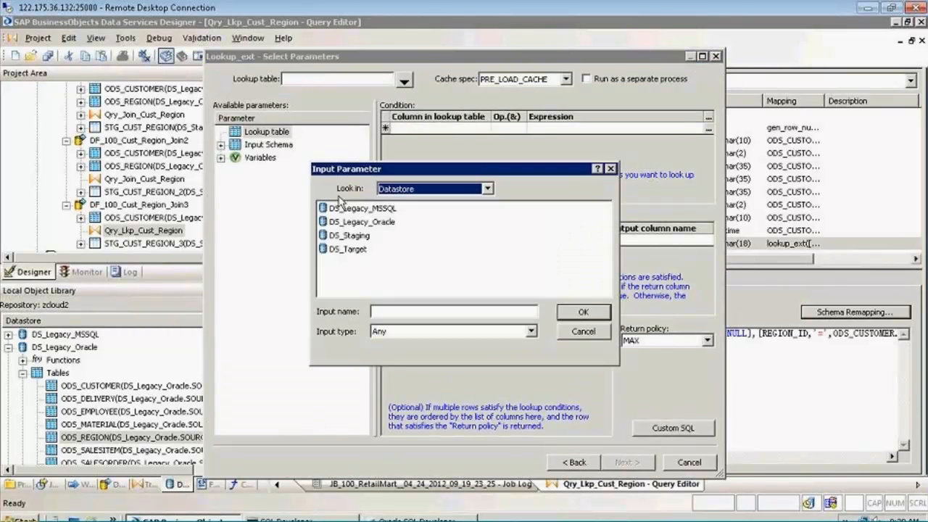
pyautogui.doubleClick(346, 225)
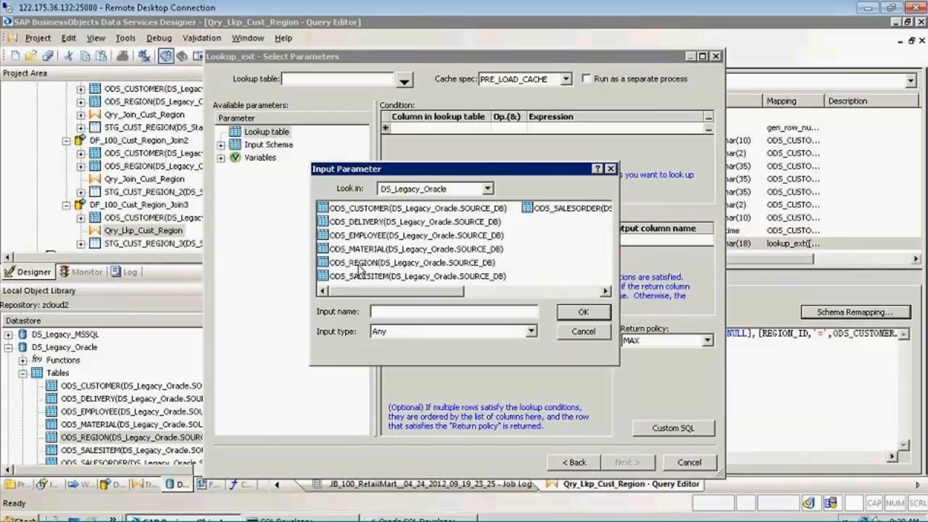
pyautogui.doubleClick(395, 262)
# Step: Define the lookup condition as REGION_ID = ODS_CUSTOMER.REGION_ID, taking the expression from the input schema
pyautogui.click(487, 131)
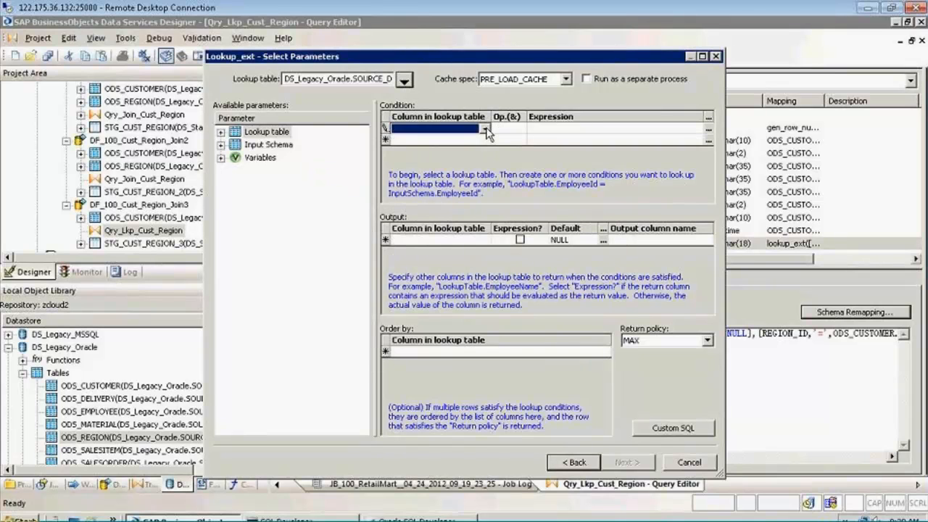
pyautogui.click(438, 148)
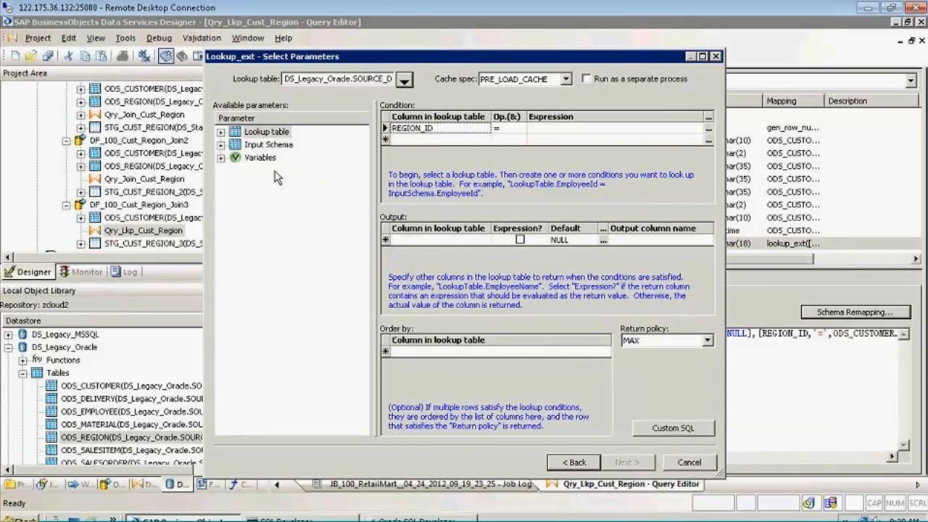
pyautogui.click(221, 144)
pyautogui.click(235, 157)
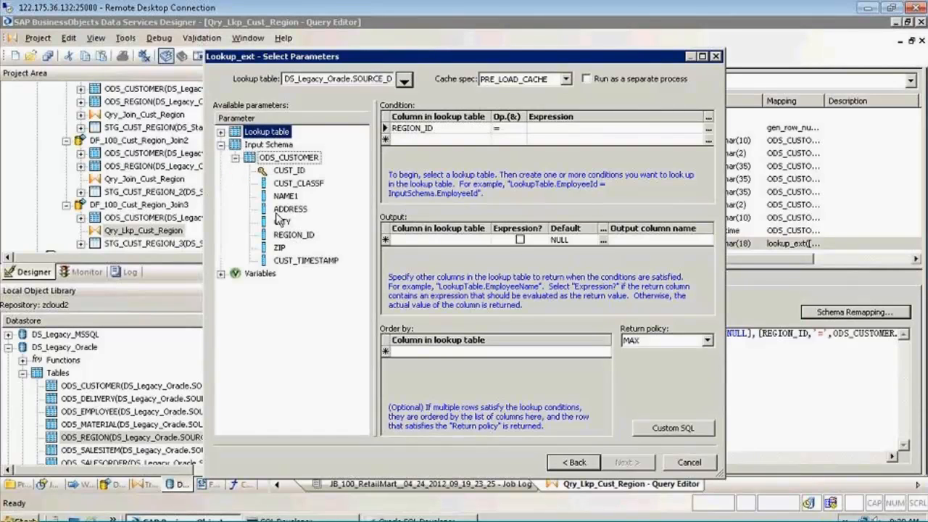
pyautogui.moveTo(294, 234); pyautogui.dragTo(544, 129)
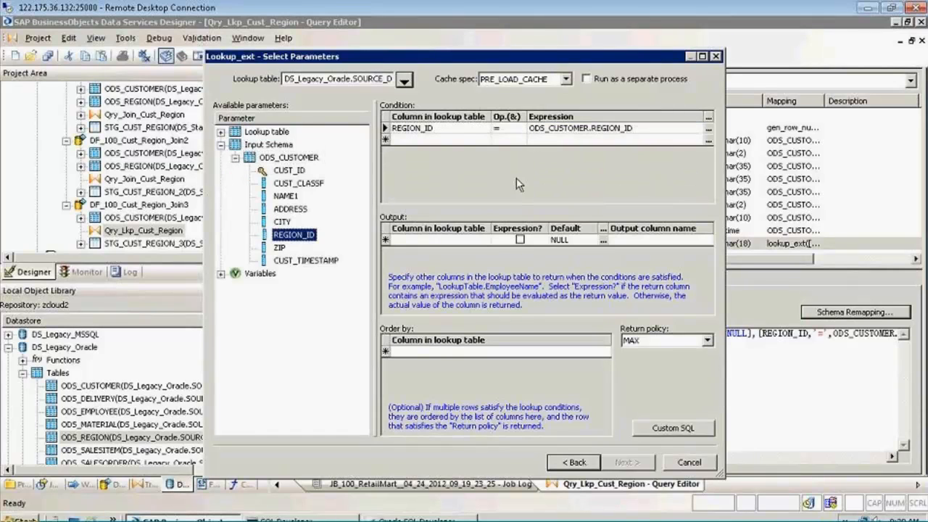
# Step: Add REGION_TYPE and REGION_PARENT as output columns of the lookup and finish the function call
pyautogui.click(464, 239)
pyautogui.click(485, 239)
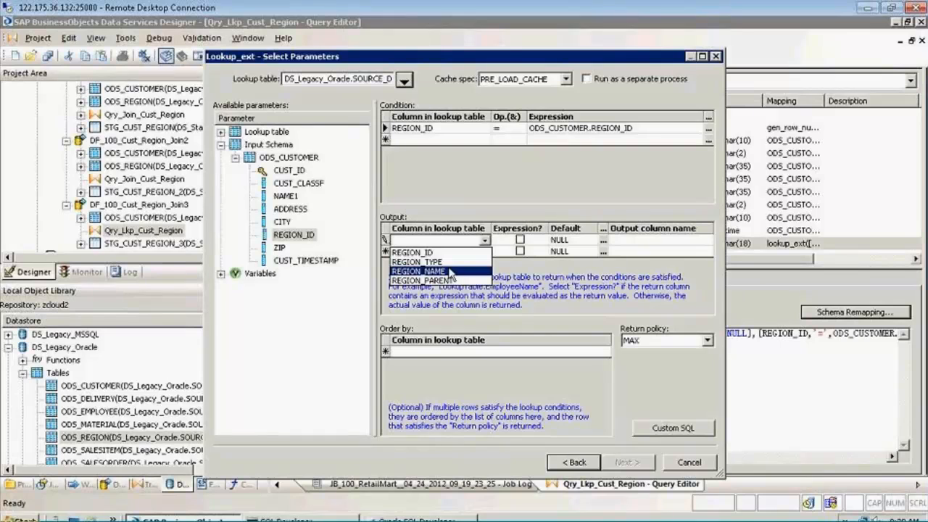
pyautogui.click(435, 262)
pyautogui.click(450, 251)
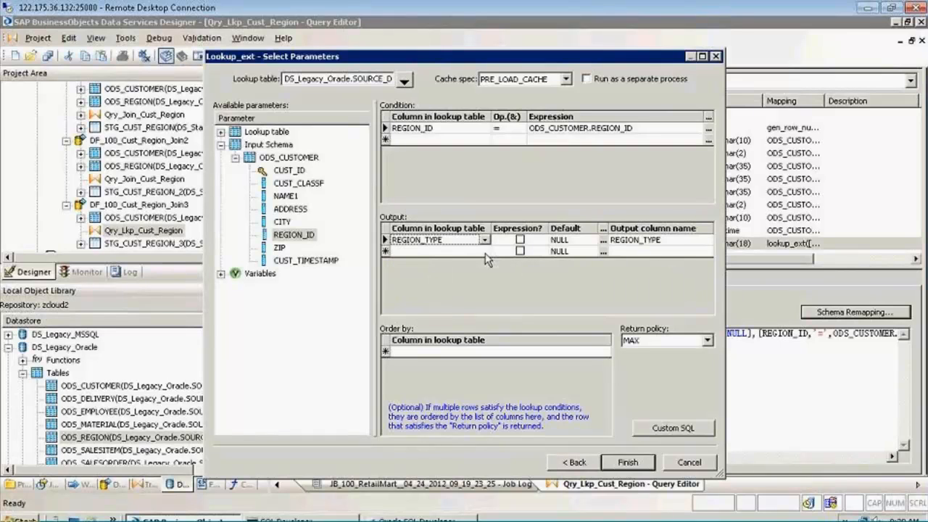
pyautogui.click(484, 252)
pyautogui.click(439, 291)
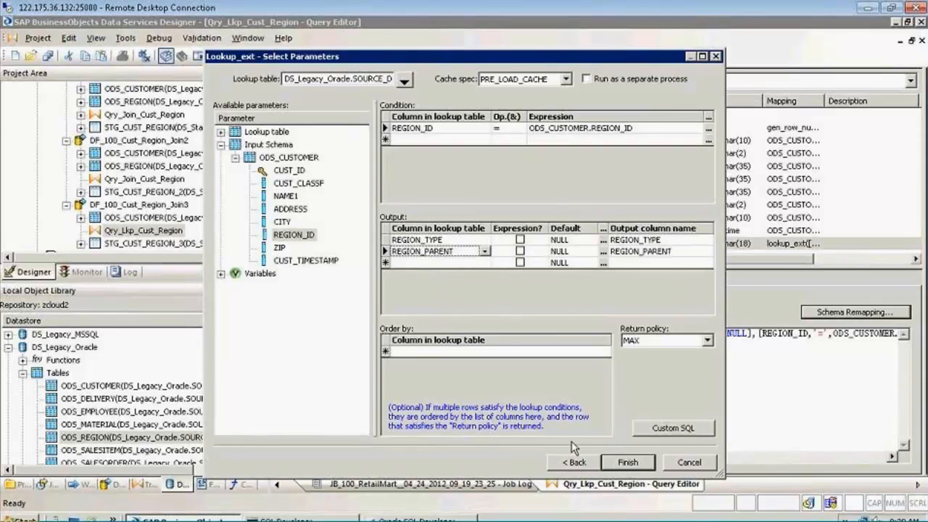
pyautogui.click(628, 462)
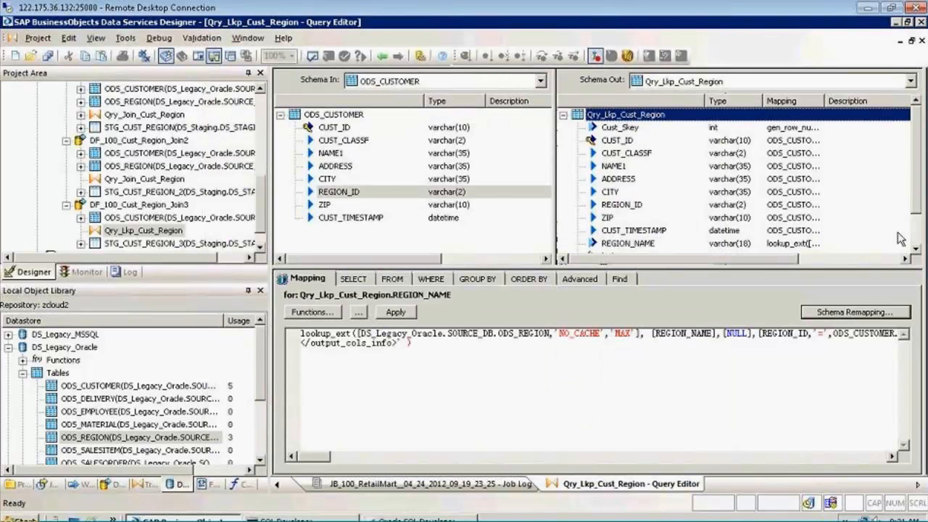
# Step: Check the REGION_TYPE and REGION_PARENT columns under lookup_ext in the output schema and save all changes
pyautogui.click(915, 249)
pyautogui.doubleClick(915, 249)
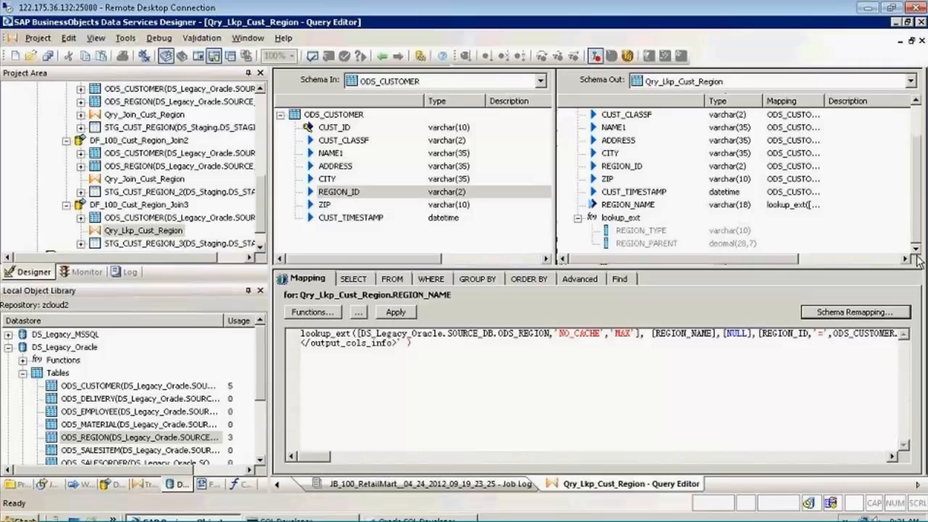
pyautogui.click(640, 232)
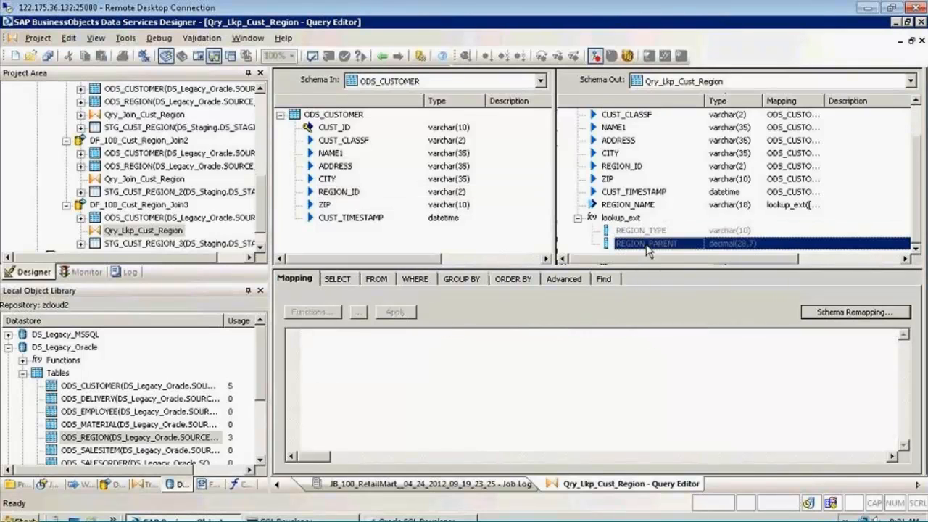
pyautogui.click(640, 245)
pyautogui.click(630, 206)
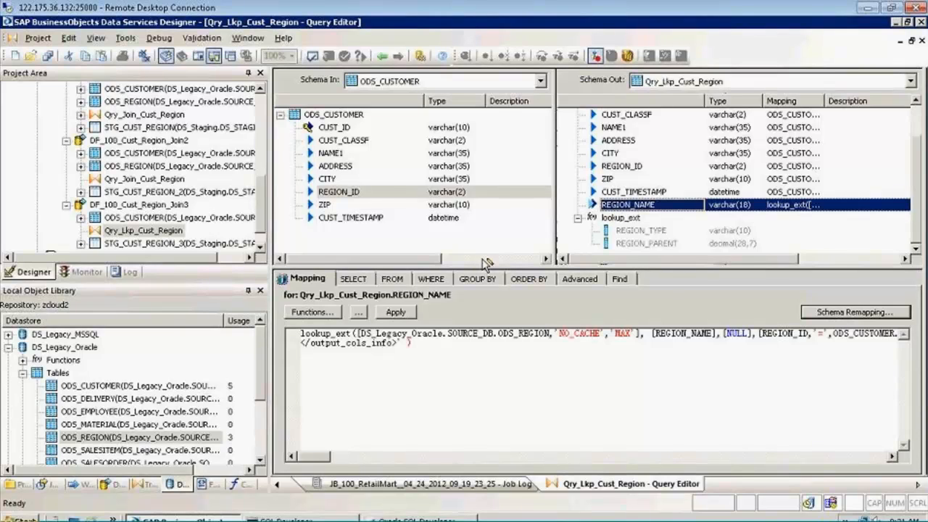
pyautogui.click(199, 118)
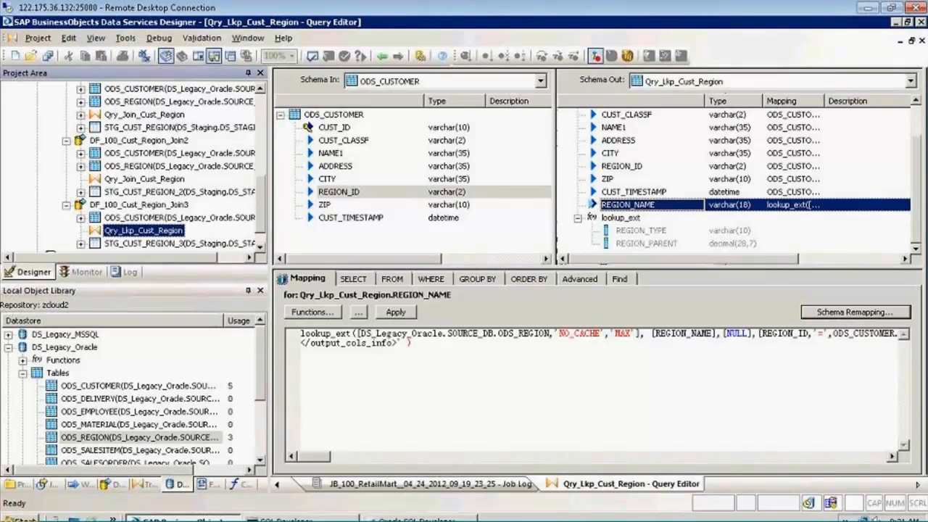
pyautogui.click(48, 58)
# Step: Read through the full lookup_ext expression in the REGION_NAME mapping
pyautogui.click(367, 349)
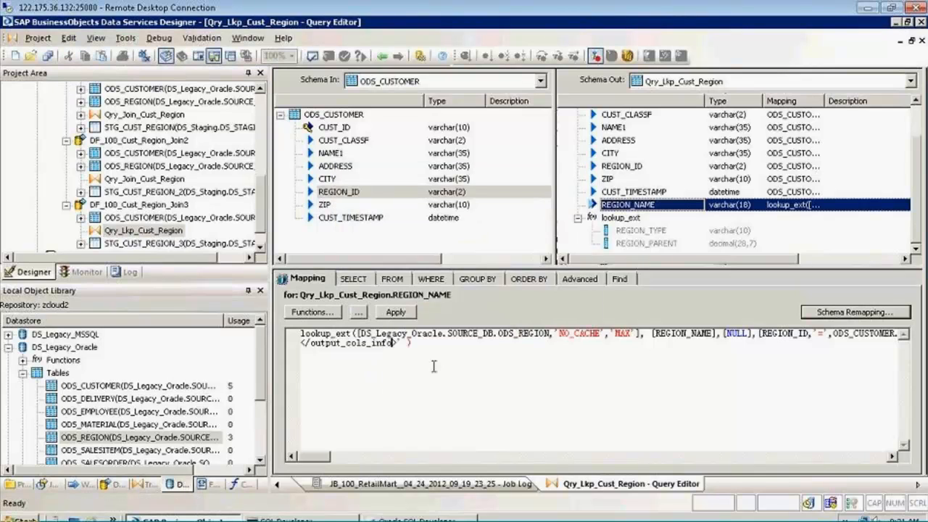
pyautogui.click(620, 206)
pyautogui.click(620, 206)
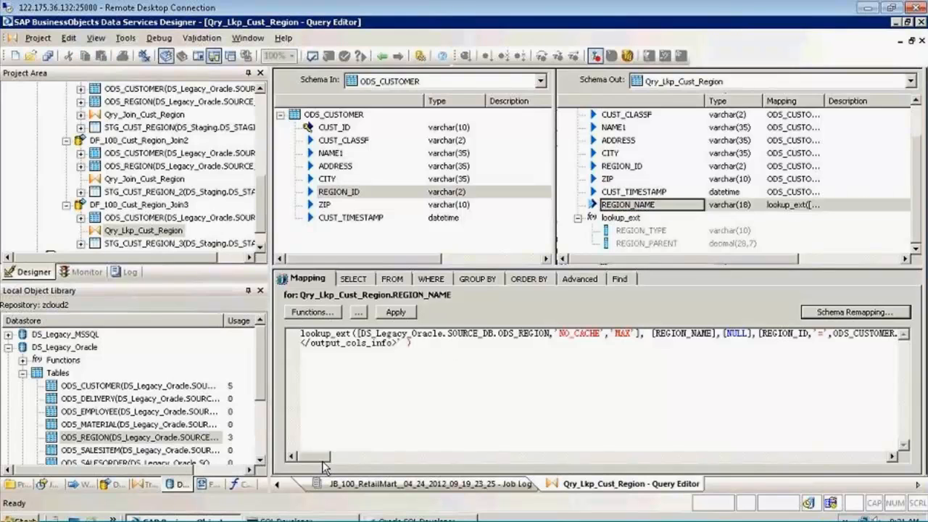
pyautogui.moveTo(324, 457)
pyautogui.mouseDown()
pyautogui.moveTo(355, 457)
pyautogui.moveTo(315, 464)
pyautogui.mouseUp()
pyautogui.moveTo(319, 462)
pyautogui.mouseDown()
pyautogui.moveTo(355, 459)
pyautogui.moveTo(315, 464)
pyautogui.mouseUp()
pyautogui.moveTo(325, 465); pyautogui.dragTo(369, 469)
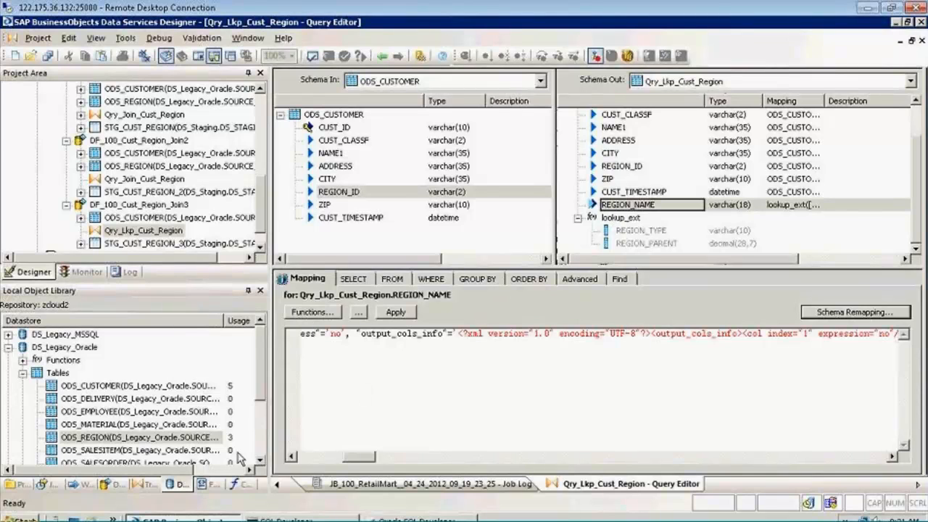
pyautogui.click(301, 458)
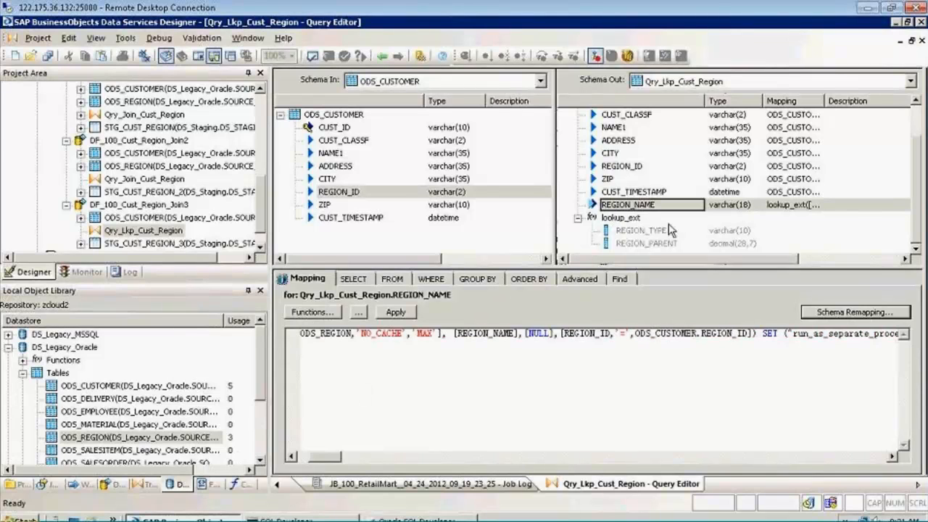
# Step: Reopen the lookup_ext function call for modification, review the available output and condition columns, and close it without changes
pyautogui.click(631, 218)
pyautogui.rightClick(630, 219)
pyautogui.click(648, 187)
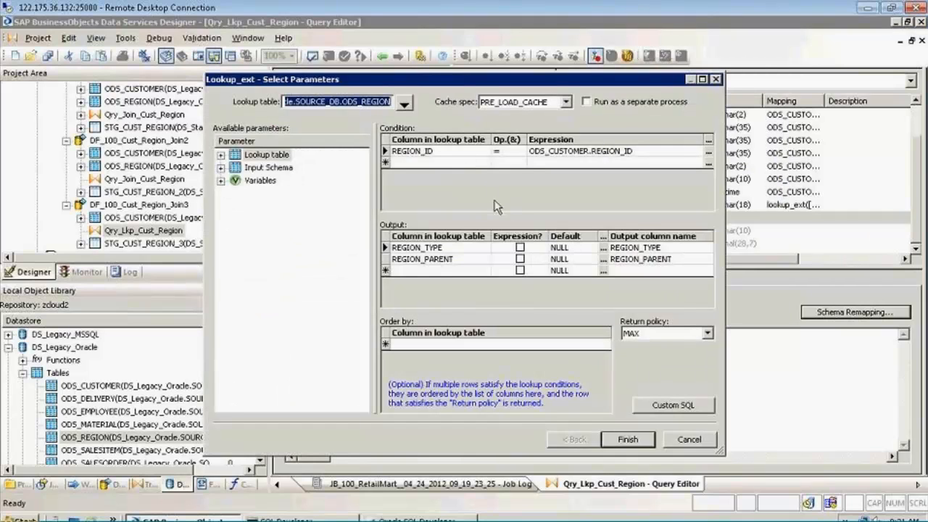
pyautogui.click(486, 270)
pyautogui.click(484, 271)
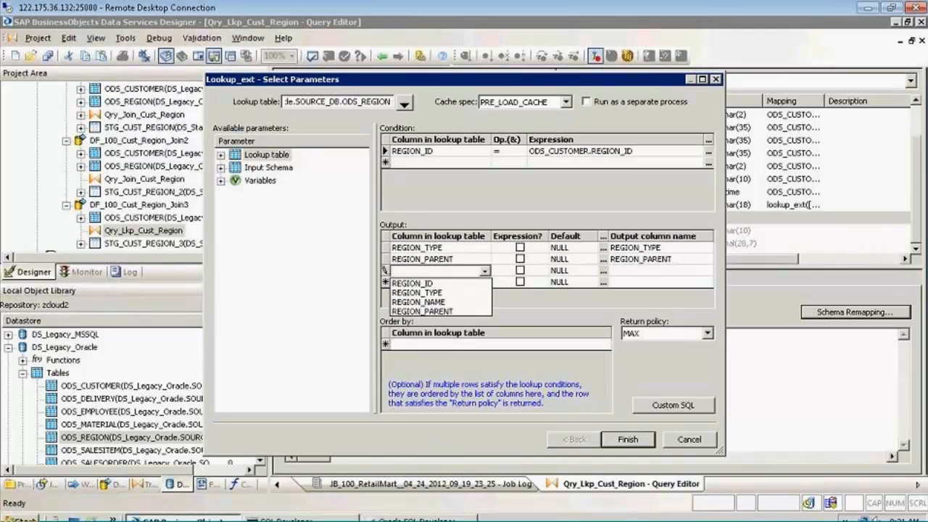
pyautogui.click(510, 298)
pyautogui.click(489, 163)
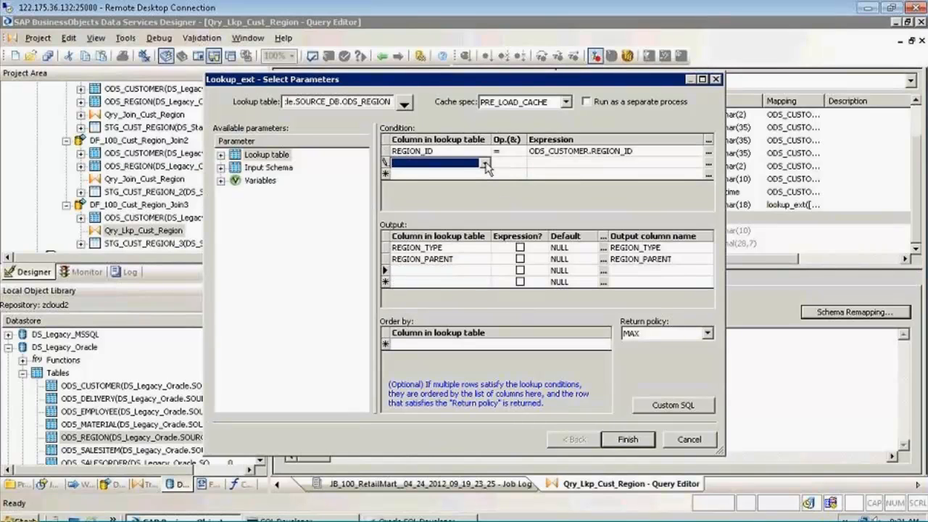
pyautogui.click(485, 163)
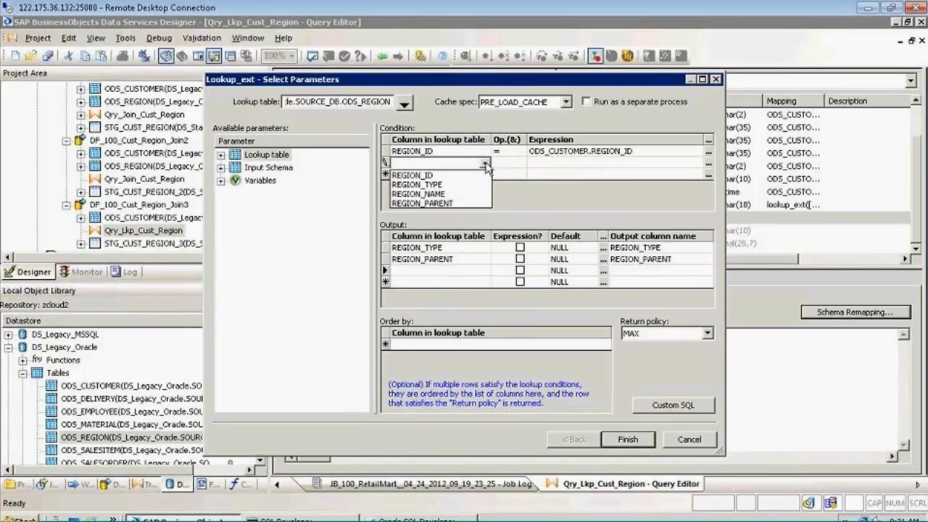
pyautogui.click(495, 203)
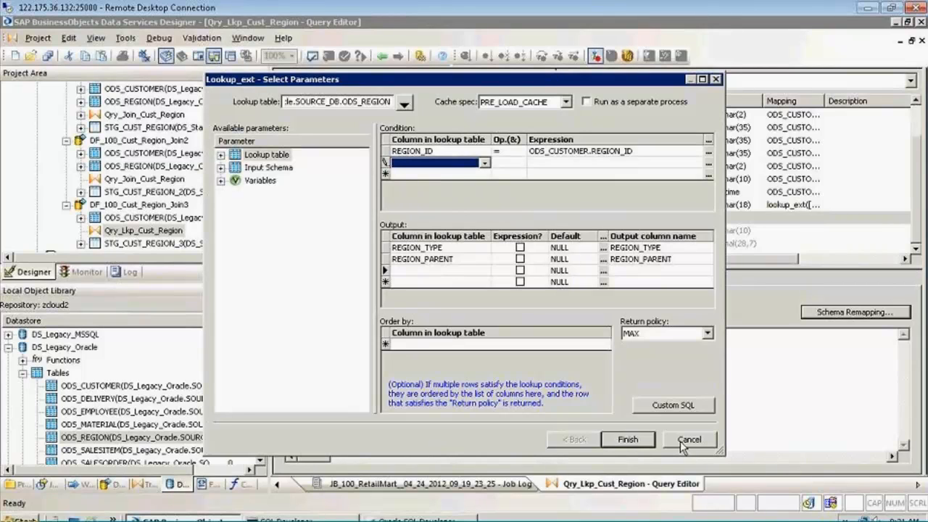
pyautogui.click(715, 79)
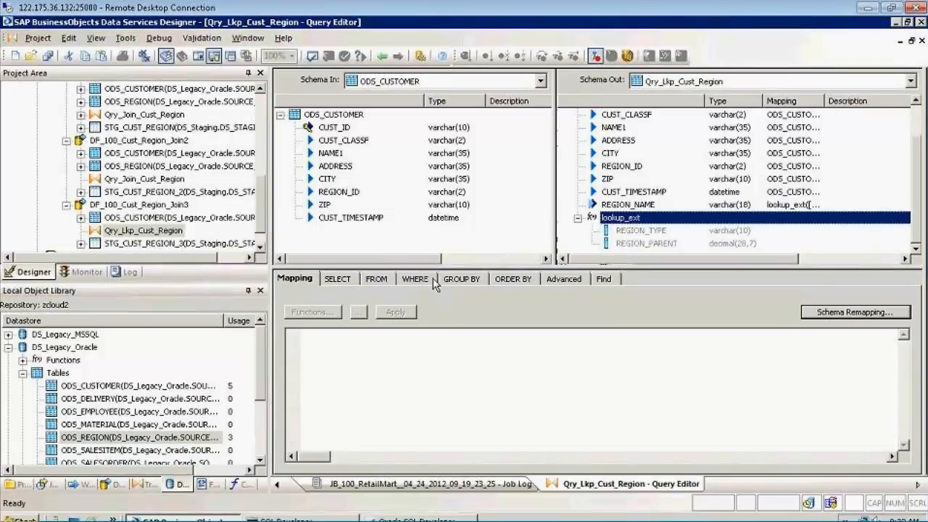
# Step: Compare the REGION_NAME column mapping with the columns returned by the lookup_ext function call
pyautogui.click(626, 206)
pyautogui.click(617, 243)
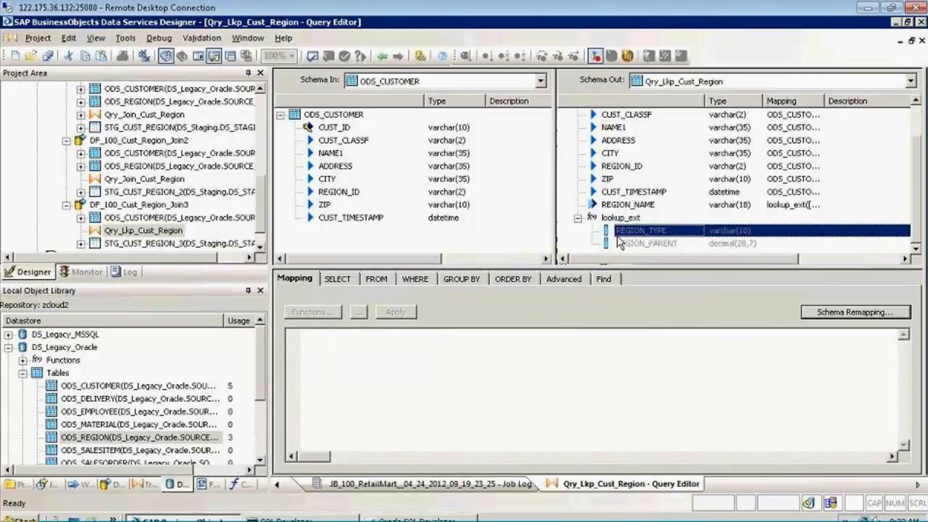
pyautogui.click(611, 219)
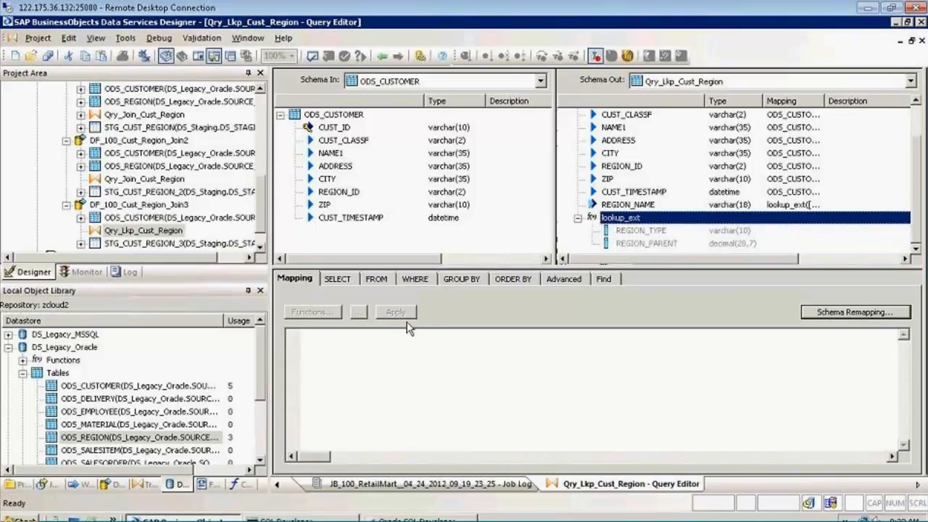
# Step: Run the job JB_100_RetailMart in debug mode and keep the debugger open when it finishes
pyautogui.click(381, 56)
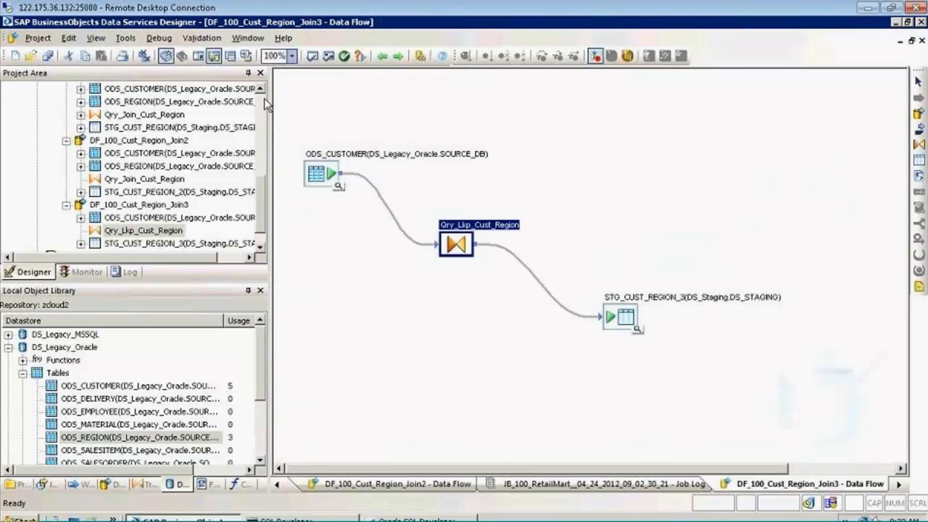
pyautogui.scroll(4, 263, 99)
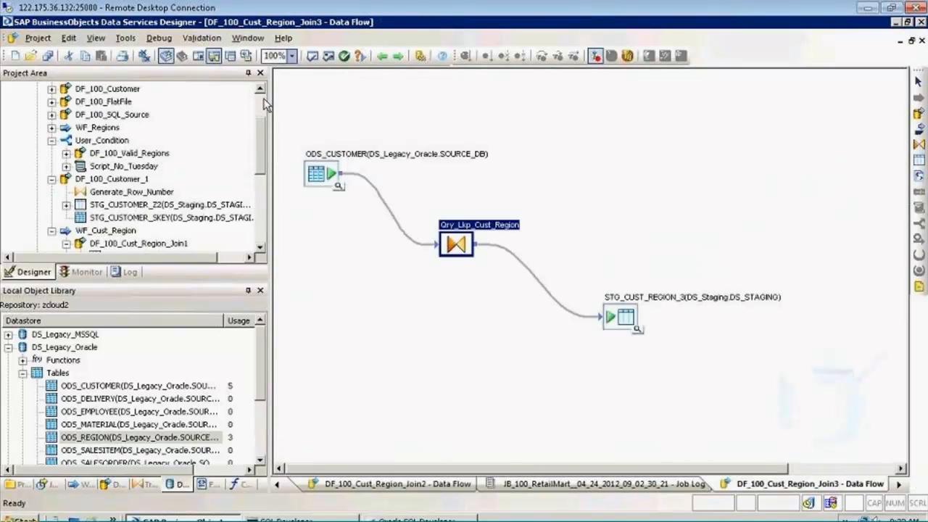
pyautogui.scroll(2, 265, 105)
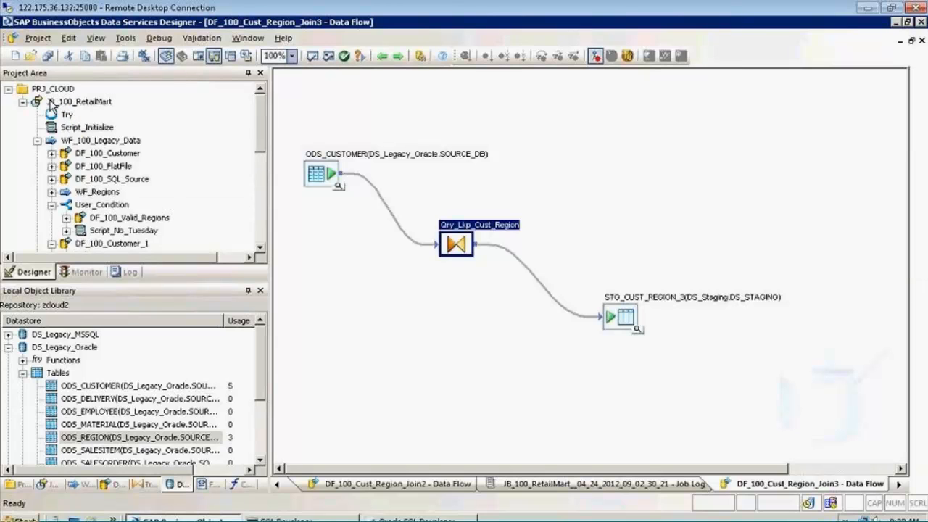
pyautogui.click(51, 102)
pyautogui.rightClick(80, 102)
pyautogui.click(145, 129)
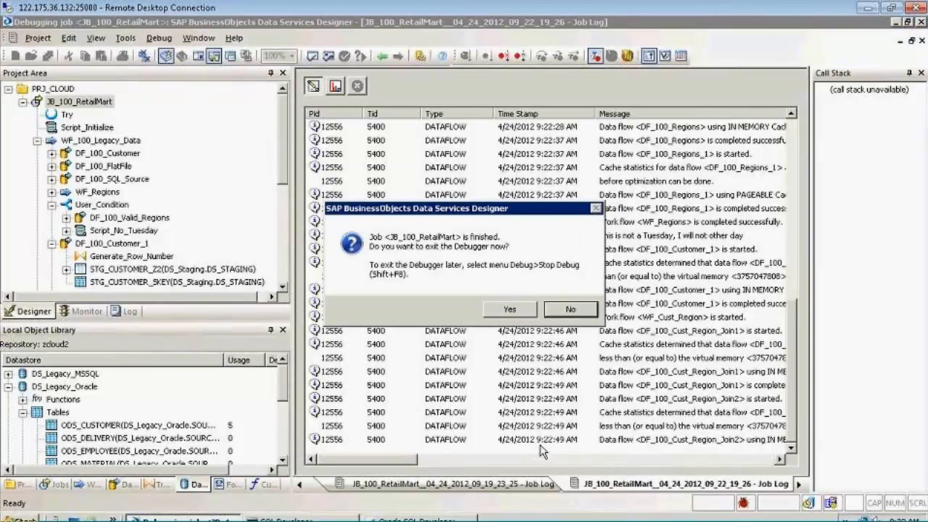
pyautogui.click(579, 310)
# Step: Inspect the REGION_NAME, REGION_TYPE and REGION_PARENT values in the debug data between Qry_Lkp_Cust_Region and STG_CUST_REGION_3
pyautogui.moveTo(282, 176); pyautogui.dragTo(286, 266)
pyautogui.click(178, 219)
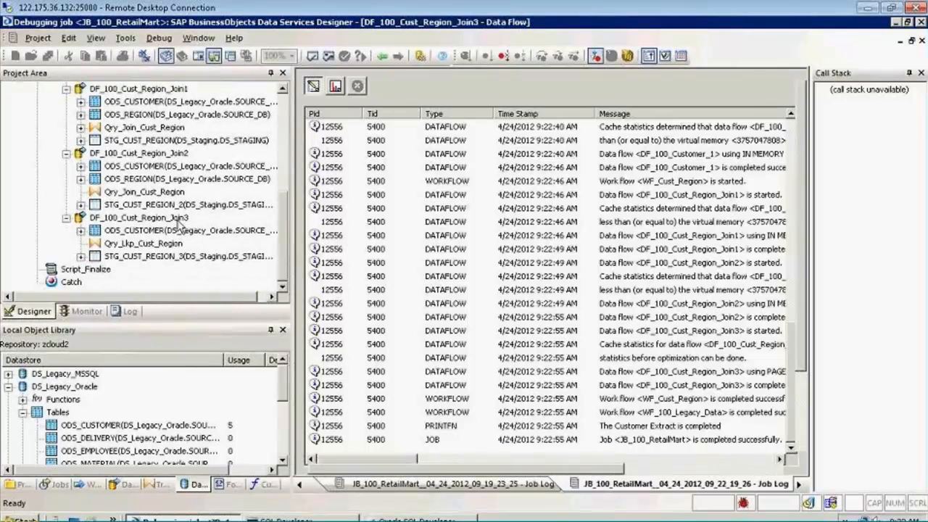
pyautogui.click(659, 329)
pyautogui.click(500, 358)
pyautogui.scroll(-1, 508, 363)
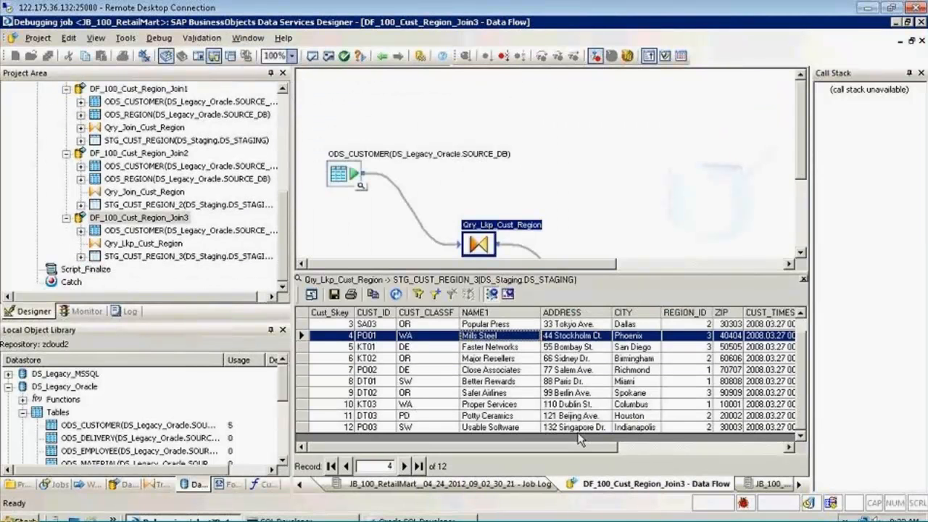
pyautogui.click(672, 446)
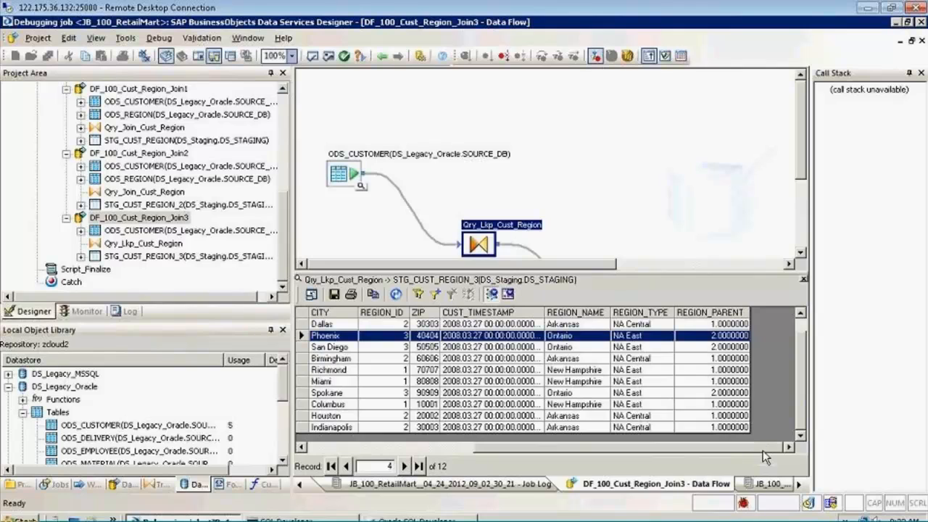
pyautogui.click(804, 279)
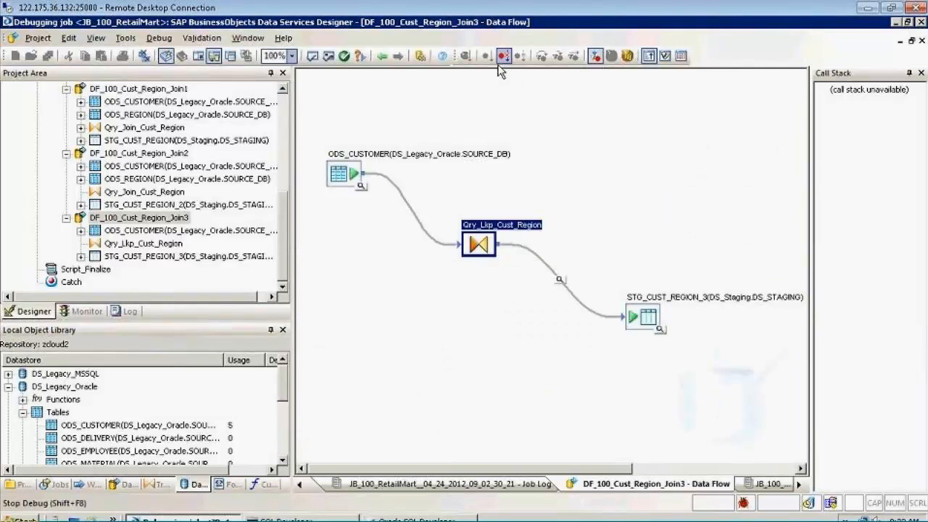
# Step: Open Qry_Lkp_Cust_Region to review the lookup_ext mapping of REGION_NAME, and stop the debug session
pyautogui.doubleClick(490, 229)
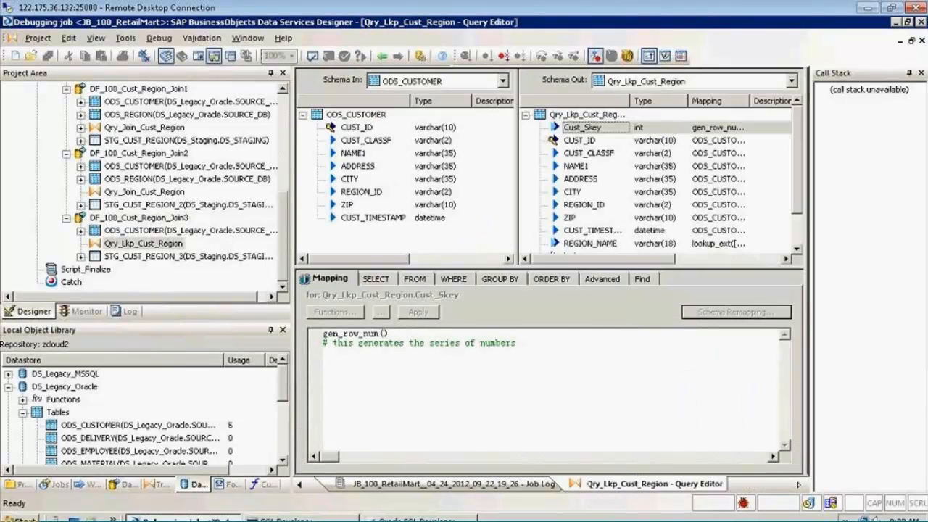
pyautogui.click(582, 245)
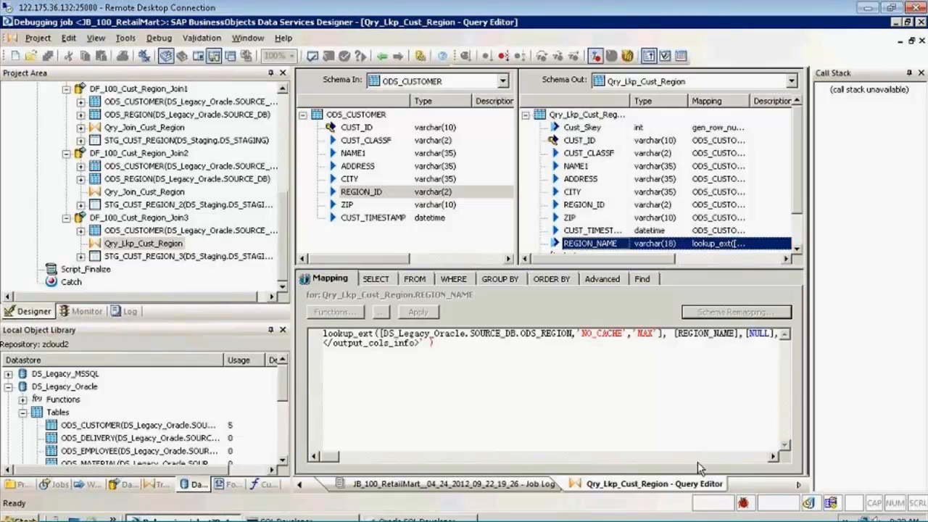
pyautogui.click(499, 65)
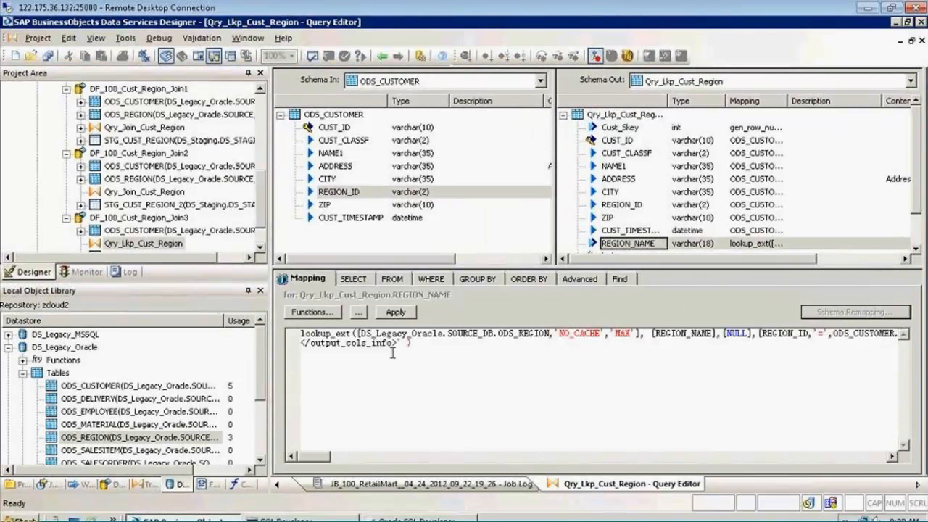
# Step: Examine the REGION_NAME column's full lookup_ext mapping expression and compare it with the separate lookup_ext function call in the output schema
pyautogui.moveTo(406, 347); pyautogui.dragTo(272, 325)
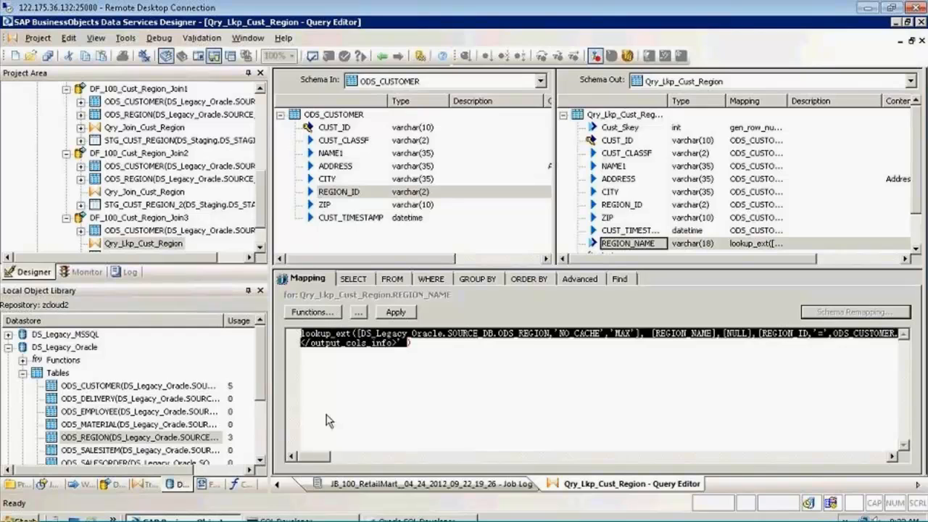
pyautogui.moveTo(324, 458); pyautogui.dragTo(344, 459)
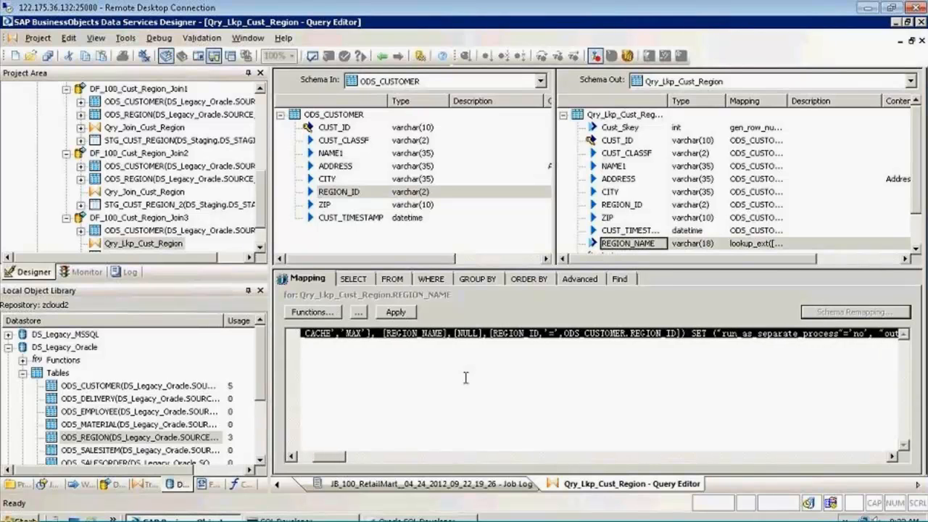
pyautogui.click(538, 364)
pyautogui.moveTo(344, 462); pyautogui.dragTo(366, 461)
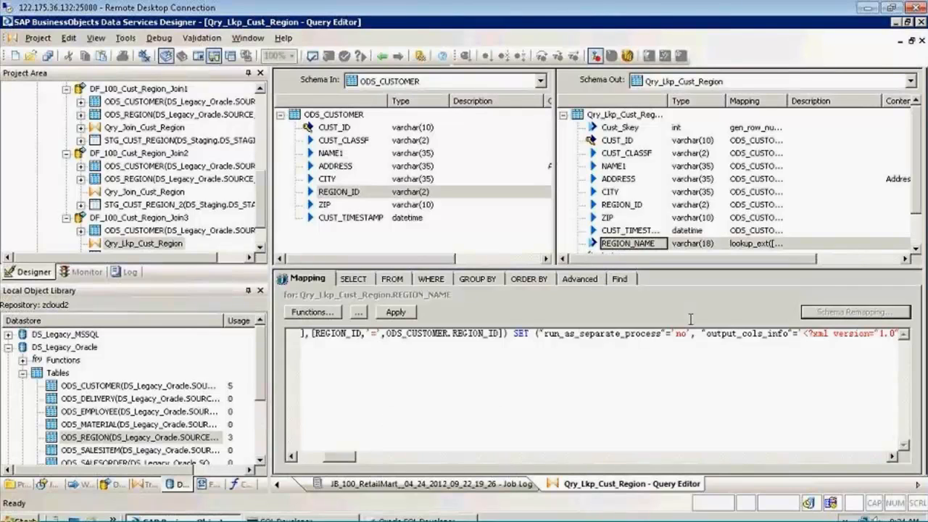
pyautogui.click(645, 246)
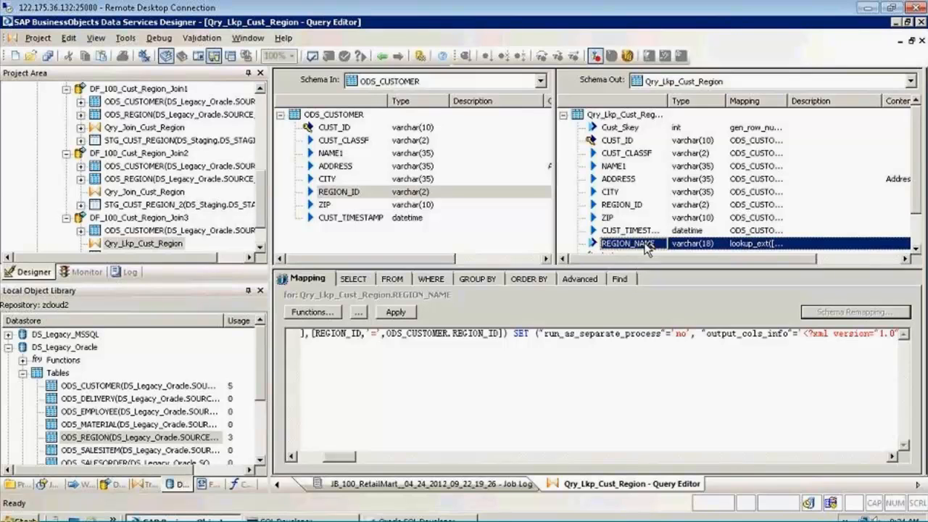
pyautogui.scroll(-1, 645, 246)
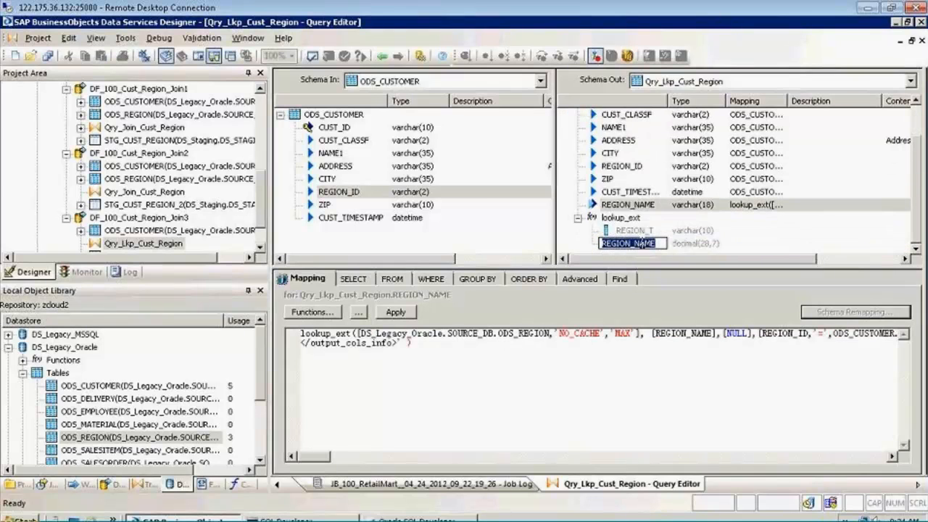
pyautogui.click(613, 297)
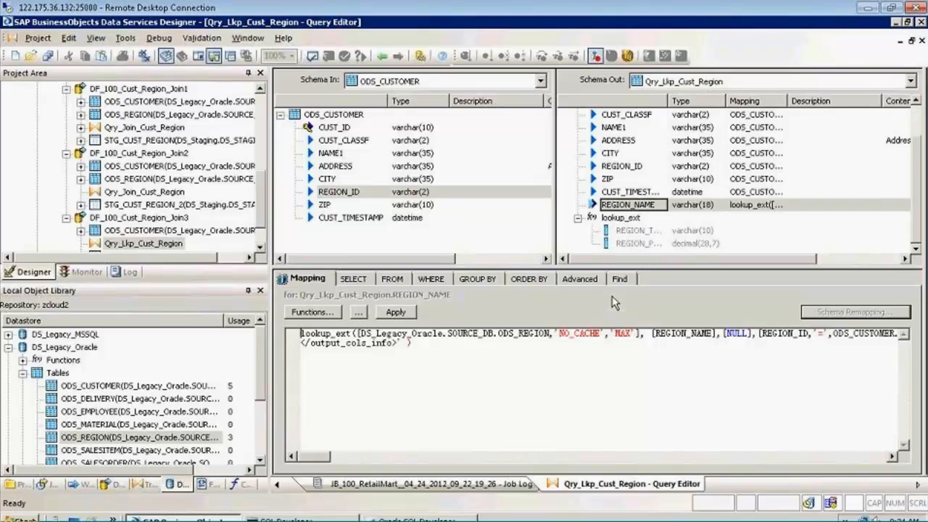
pyautogui.click(621, 218)
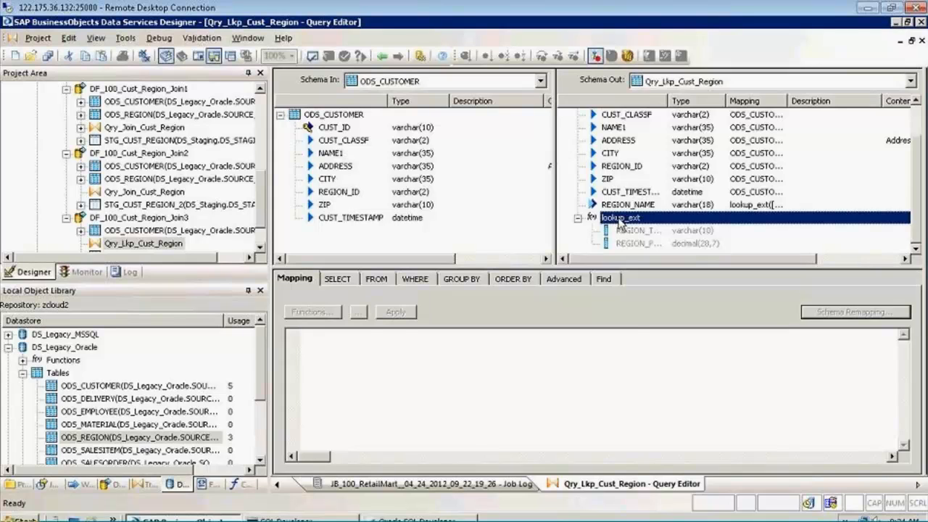
pyautogui.click(621, 205)
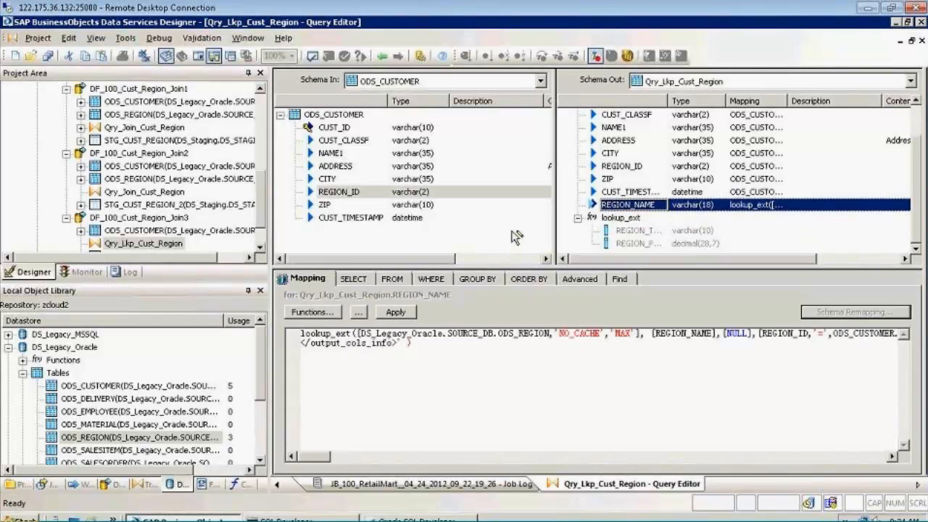
# Step: Examine the returned column REGION_NAME and the REGION_ID = ODS_CUSTOMER.REGION_ID condition within the lookup_ext mapping
pyautogui.doubleClick(676, 208)
pyautogui.click(657, 333)
pyautogui.doubleClick(688, 332)
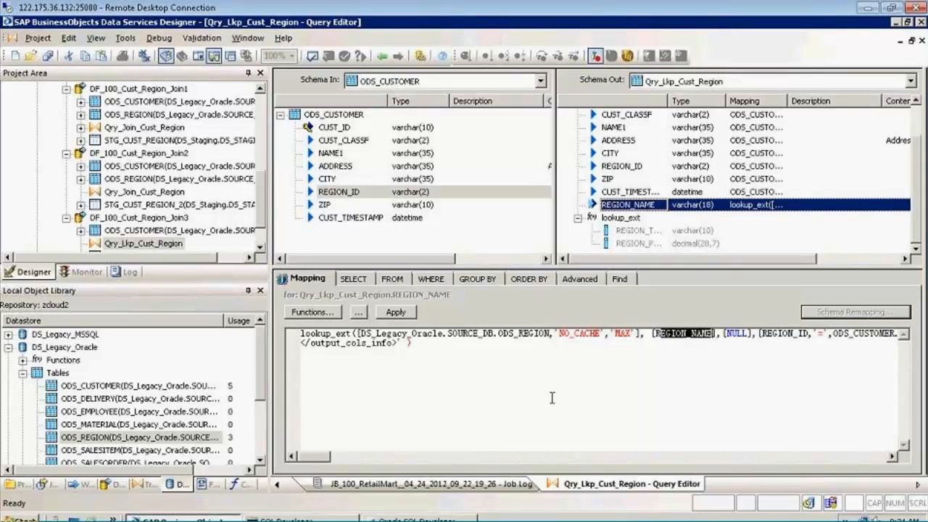
pyautogui.moveTo(313, 459); pyautogui.dragTo(329, 461)
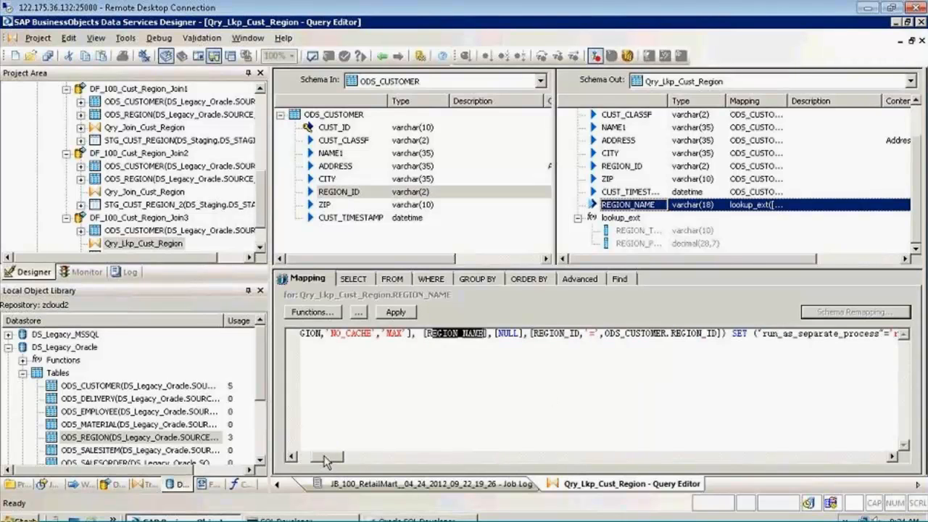
pyautogui.moveTo(531, 333); pyautogui.dragTo(719, 333)
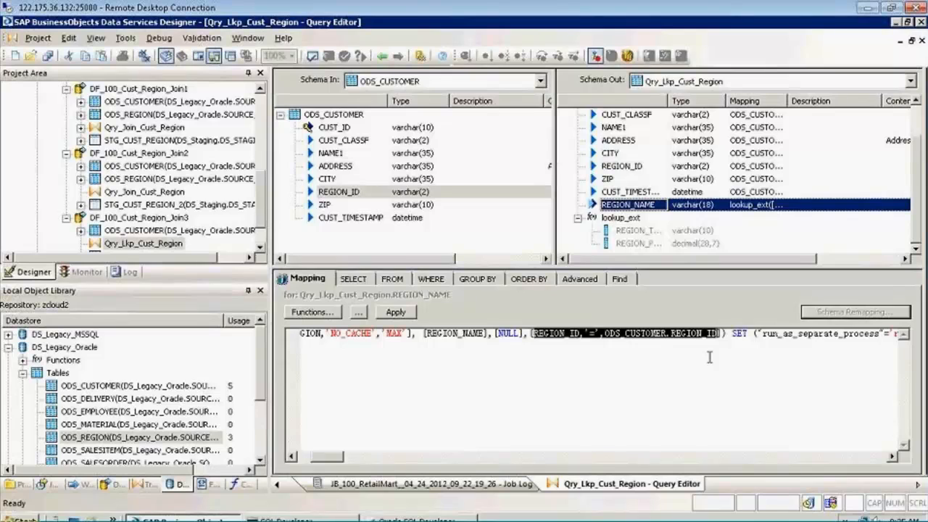
pyautogui.click(710, 356)
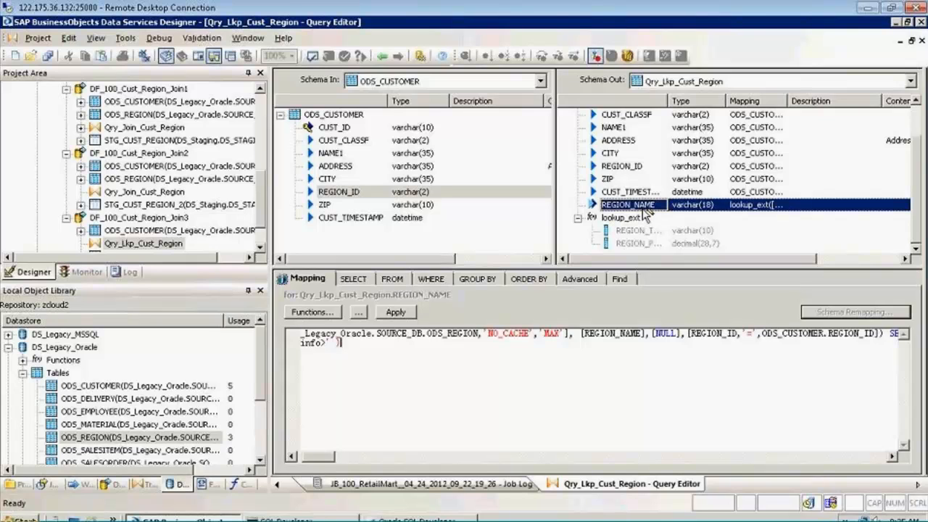
# Step: Reopen Qry_Lkp_Cust_Region from the data flow and delete the REGION_NAME output column along with its lookup_ext mapping
pyautogui.click(383, 58)
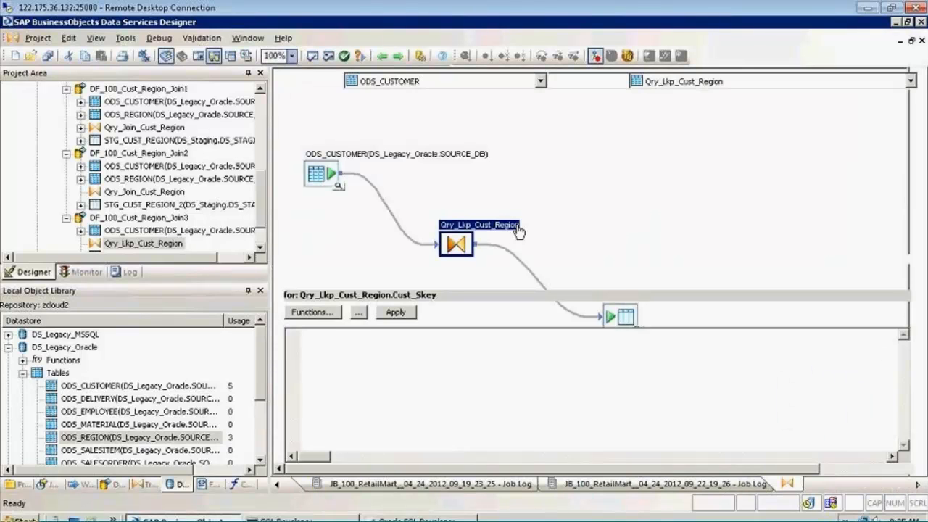
pyautogui.click(519, 231)
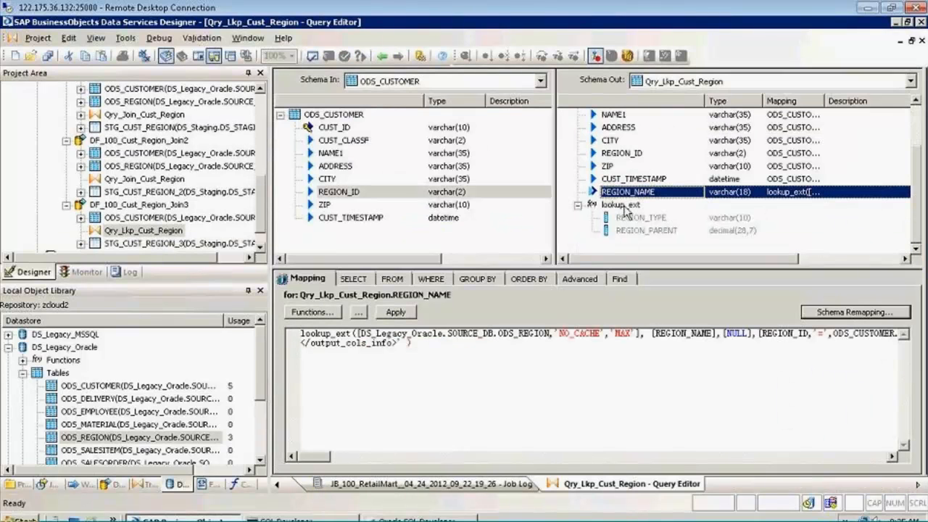
pyautogui.click(624, 206)
pyautogui.click(623, 193)
pyautogui.moveTo(435, 353); pyautogui.dragTo(239, 322)
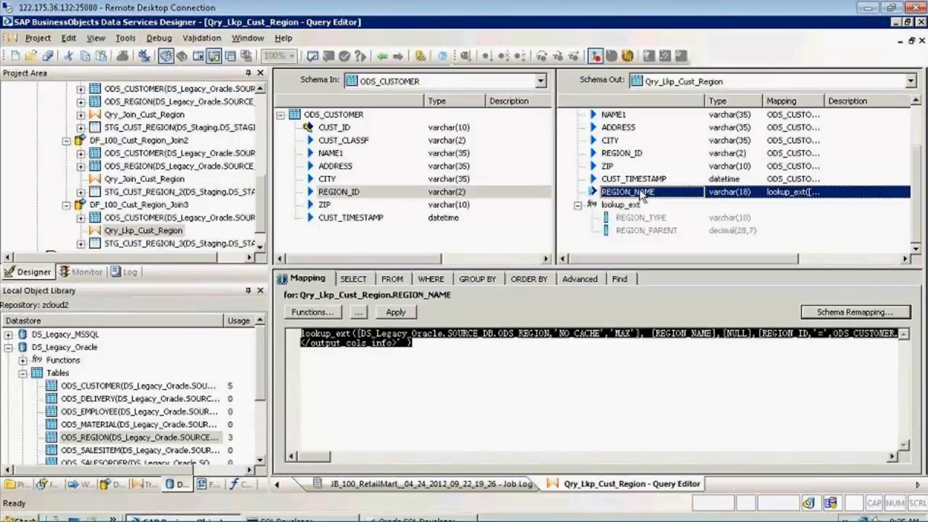
pyautogui.press('Delete')
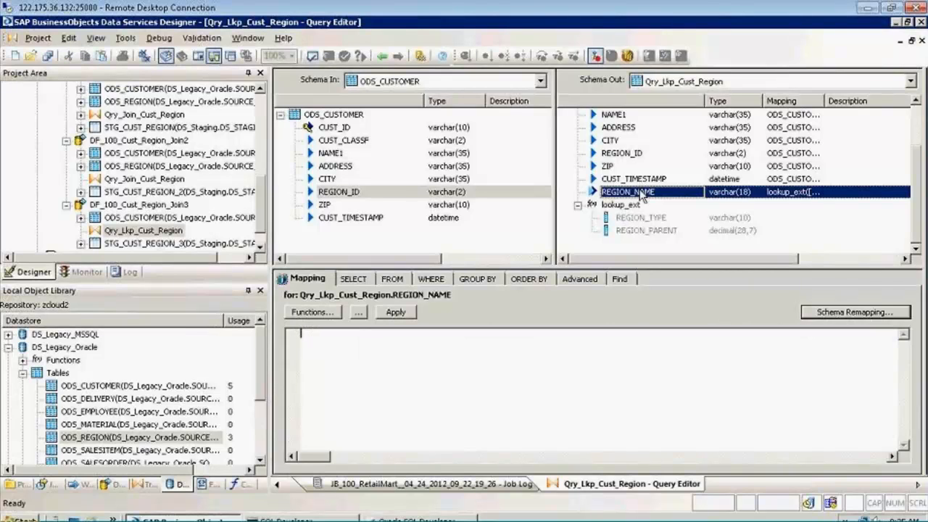
pyautogui.click(639, 195)
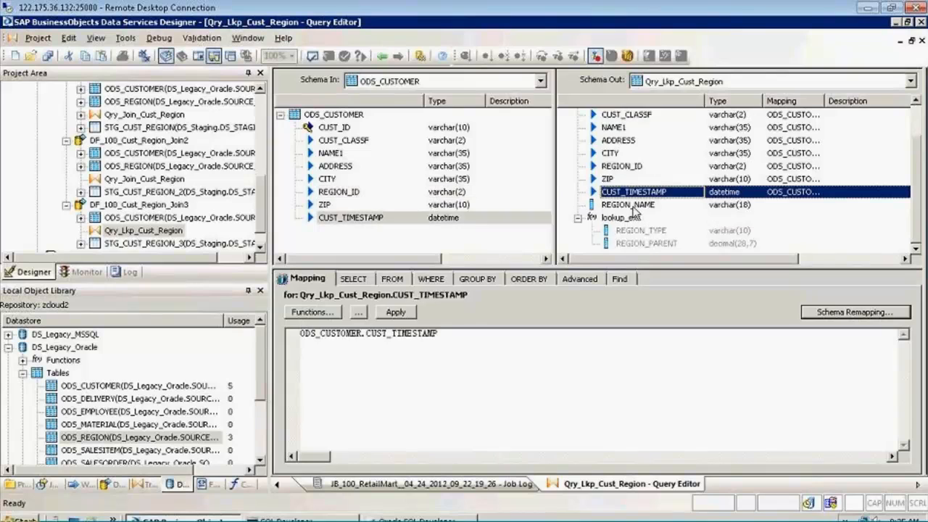
pyautogui.click(633, 208)
pyautogui.press('Delete')
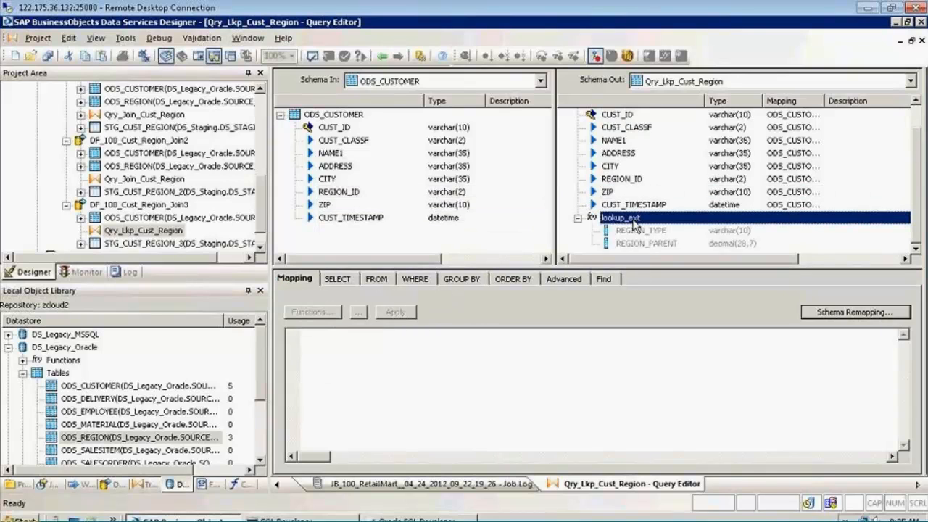
# Step: Modify the lookup_ext function call to also return REGION_NAME as an output column from the lookup table
pyautogui.rightClick(633, 217)
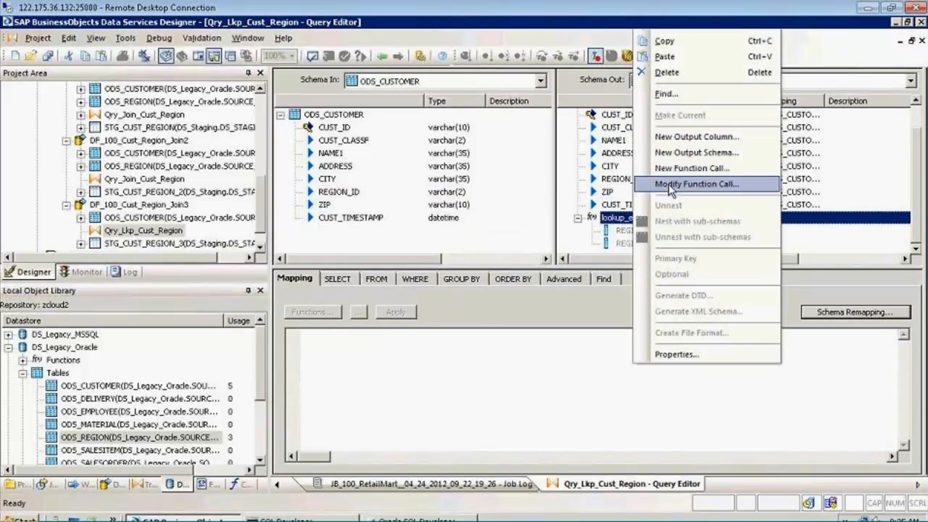
pyautogui.click(669, 185)
pyautogui.click(477, 272)
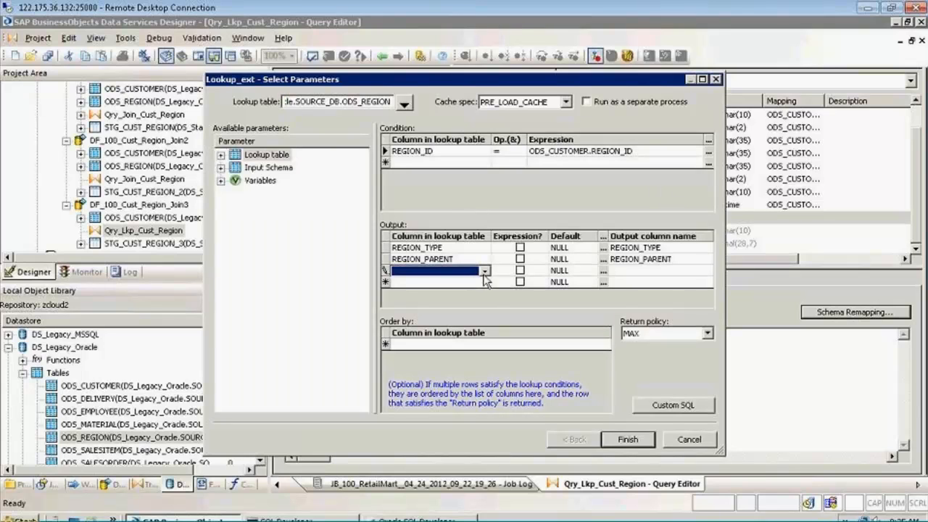
pyautogui.click(485, 271)
pyautogui.click(475, 300)
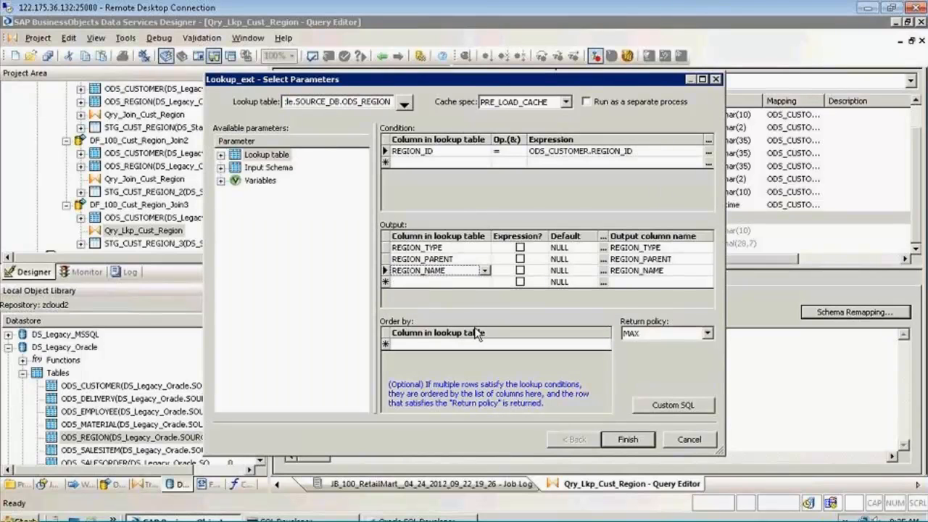
pyautogui.click(623, 439)
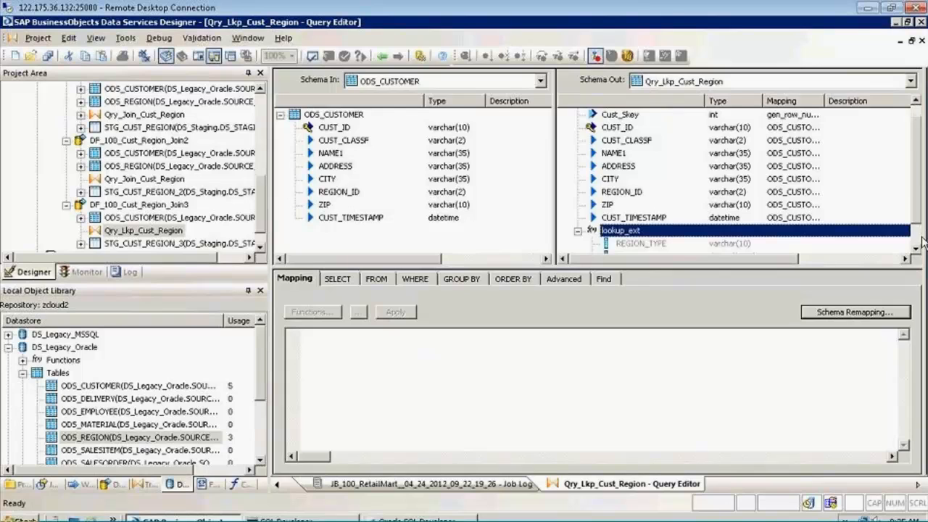
pyautogui.click(917, 240)
# Step: Check the region columns in the schema of the target table STG_CUST_REGION_3, and return to the data flow
pyautogui.click(382, 56)
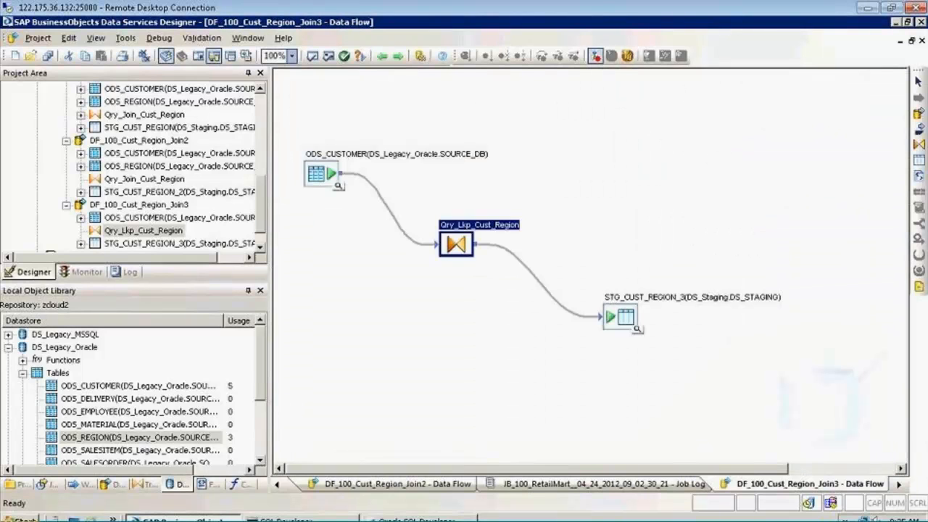
pyautogui.click(619, 301)
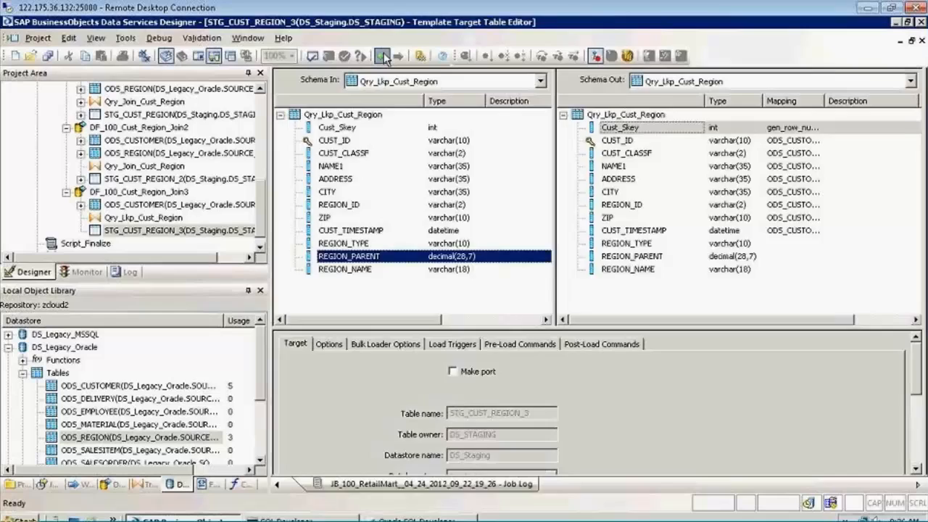
pyautogui.click(382, 55)
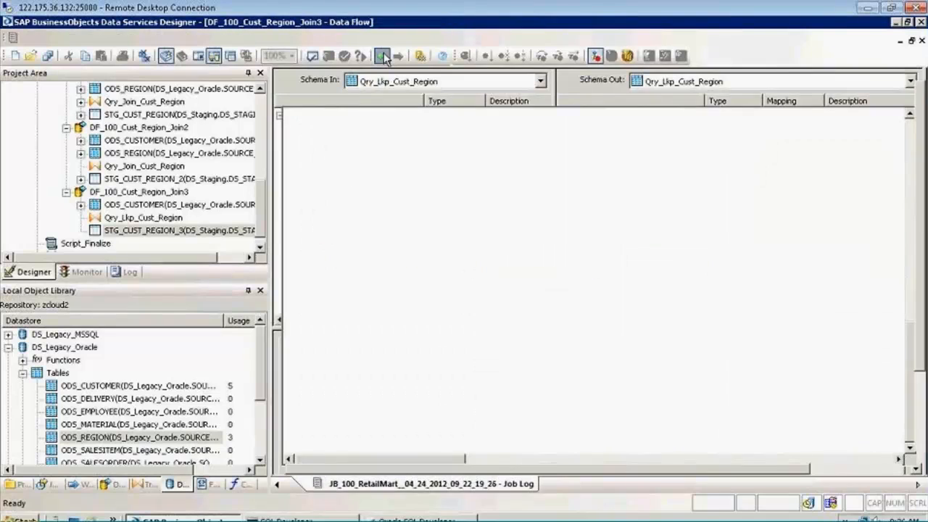
pyautogui.click(382, 56)
pyautogui.click(369, 345)
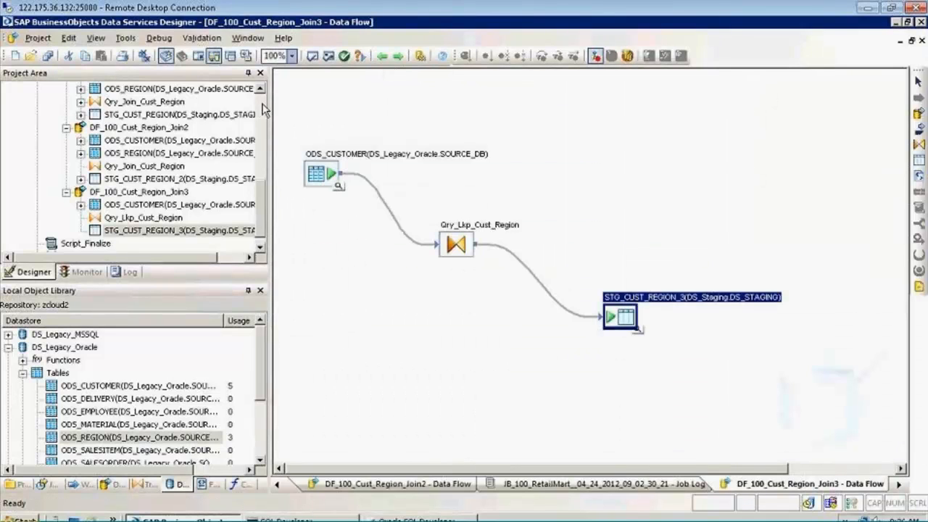
# Step: Save the changes and execute the job JB_100_RetailMart with its default execution properties
pyautogui.moveTo(266, 139); pyautogui.dragTo(265, 105)
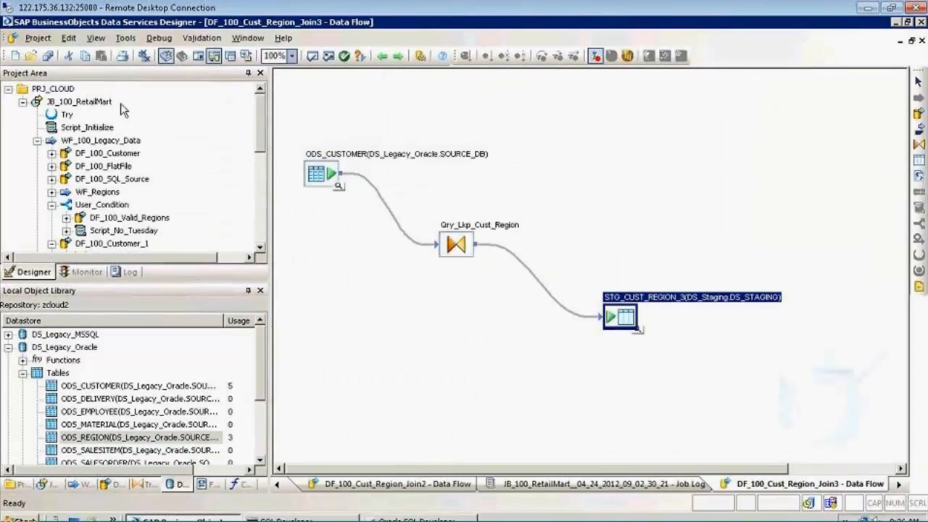
pyautogui.click(100, 106)
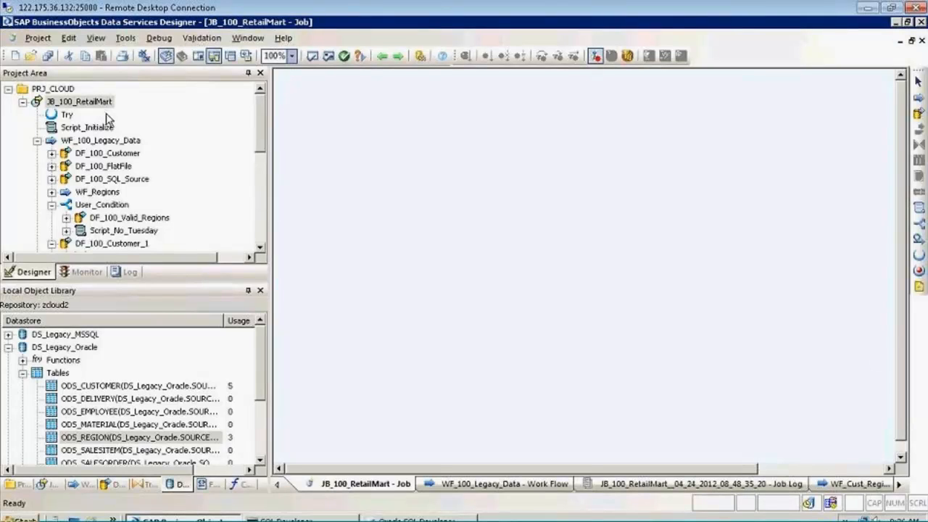
pyautogui.rightClick(100, 106)
pyautogui.press('Return')
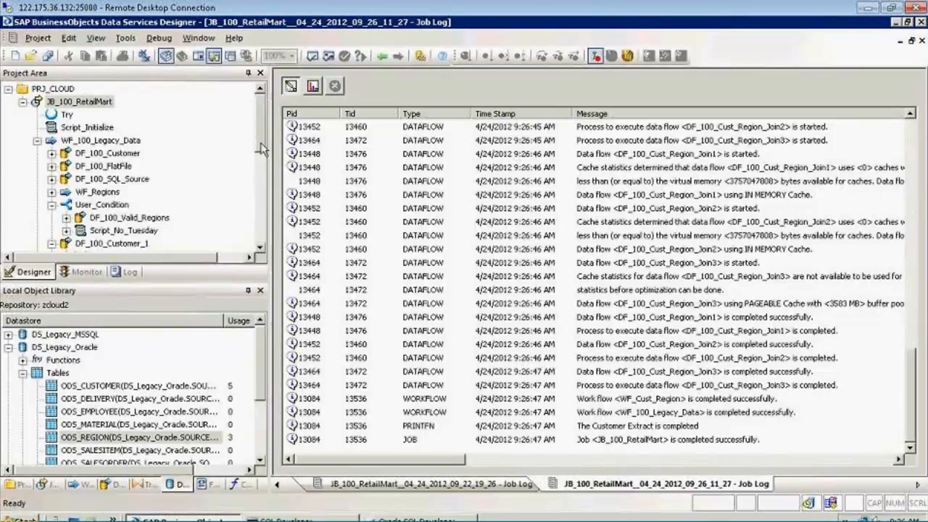
# Step: View the data of STG_CUST_REGION_3 in DF_100_Cust_Region_Join3, review REGION_TYPE, REGION_PARENT and REGION_NAME, and close the data view
pyautogui.moveTo(262, 151); pyautogui.dragTo(267, 210)
pyautogui.scroll(-2, 266, 210)
pyautogui.click(133, 181)
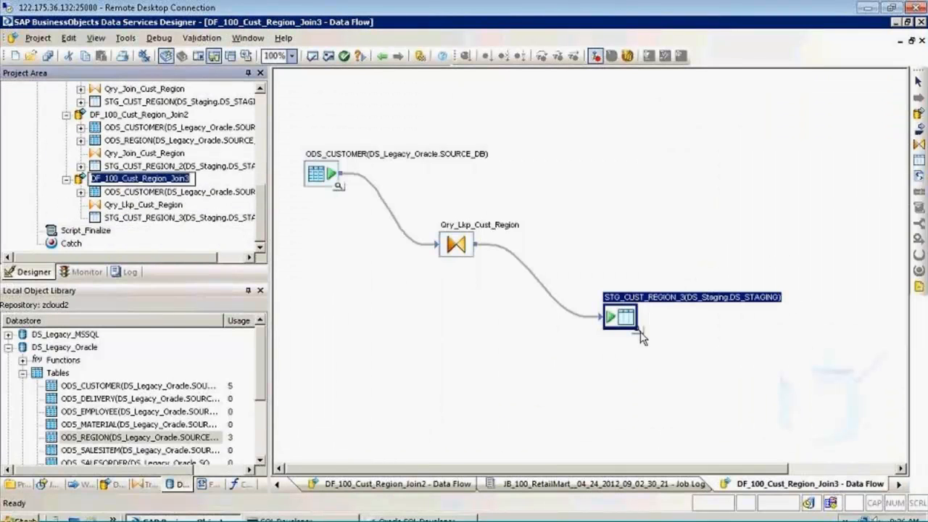
pyautogui.click(637, 332)
pyautogui.moveTo(692, 444); pyautogui.dragTo(873, 467)
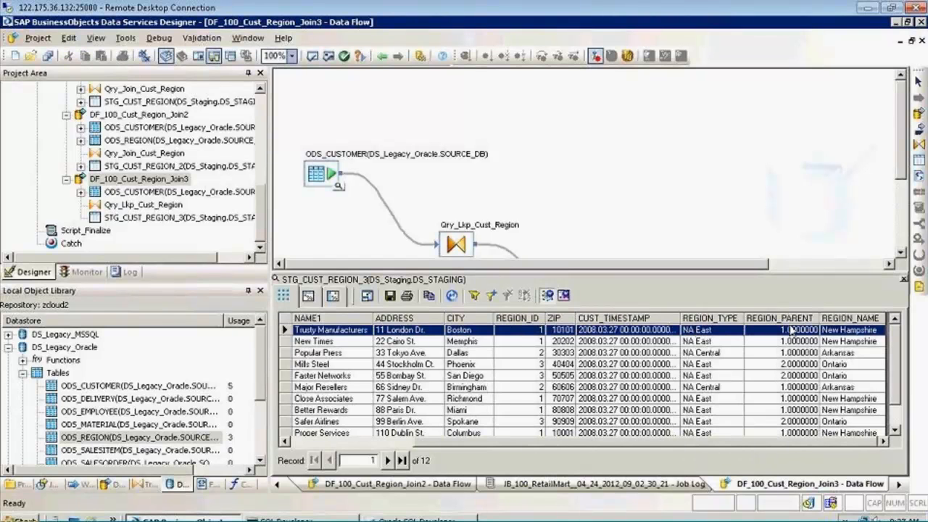
pyautogui.scroll(-3, 861, 367)
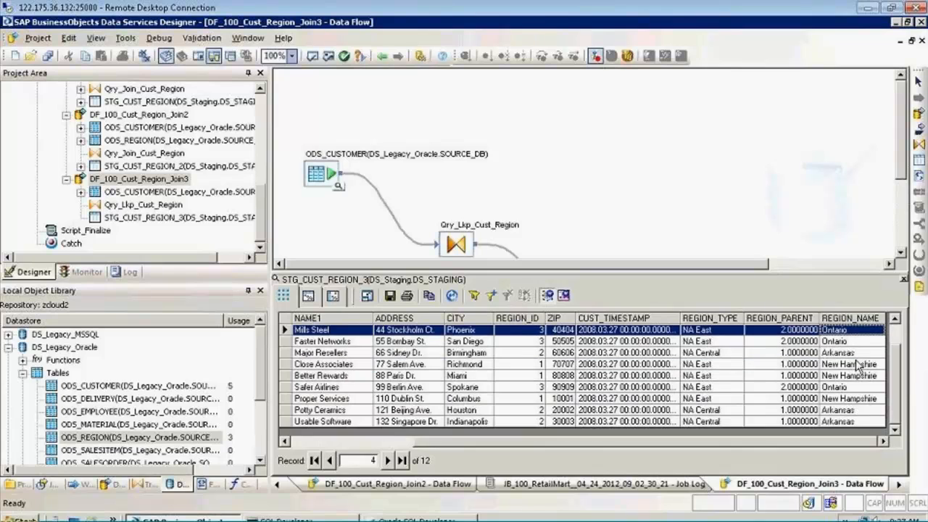
pyautogui.scroll(3, 842, 367)
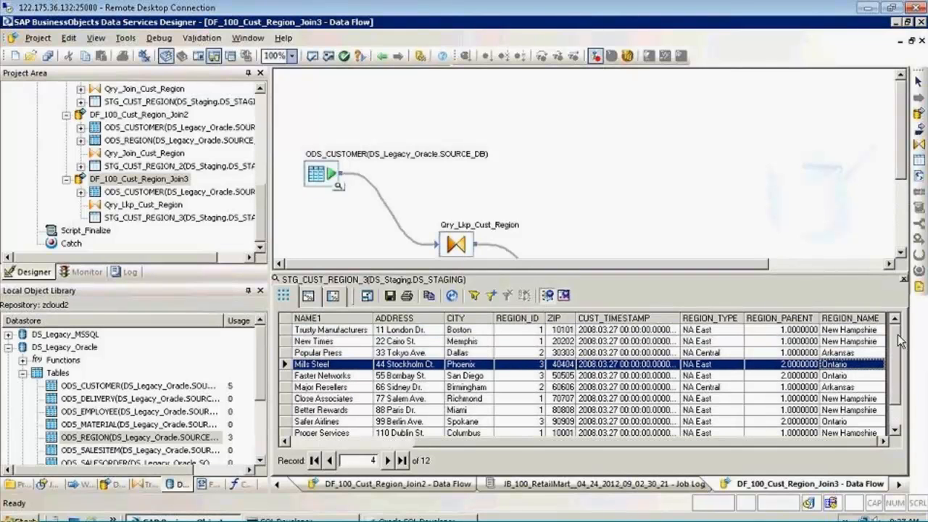
pyautogui.moveTo(896, 343); pyautogui.dragTo(897, 414)
pyautogui.moveTo(836, 442); pyautogui.dragTo(491, 453)
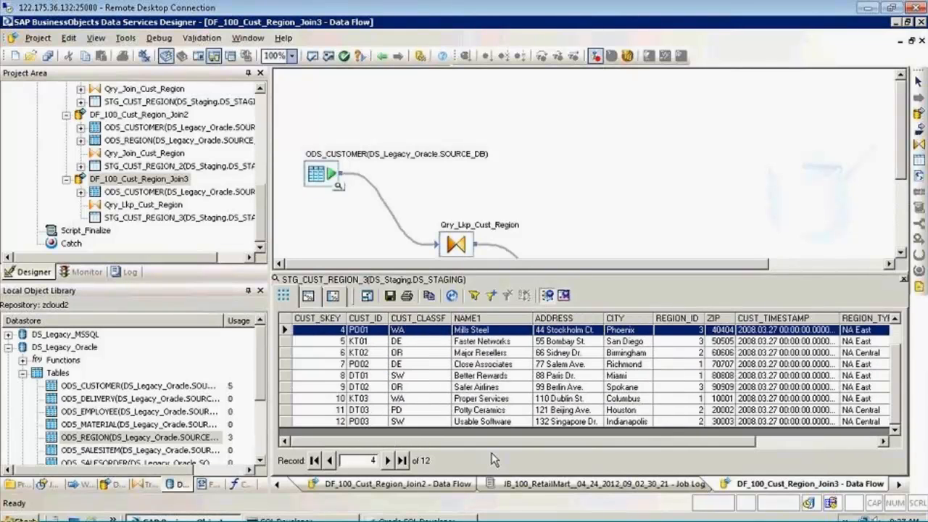
pyautogui.click(904, 278)
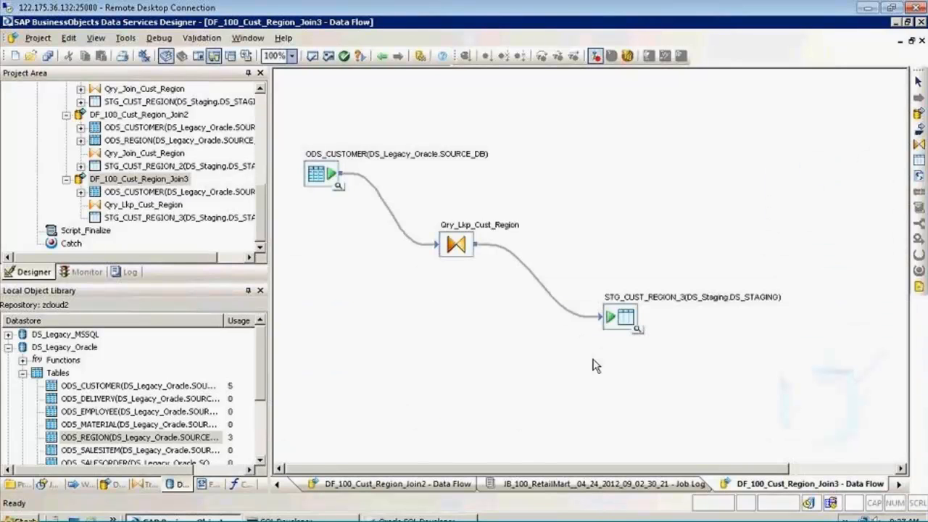
# Step: Open the lookup_ext function call of Qry_Lkp_Cust_Region for modification and review its available cache specification options
pyautogui.doubleClick(505, 231)
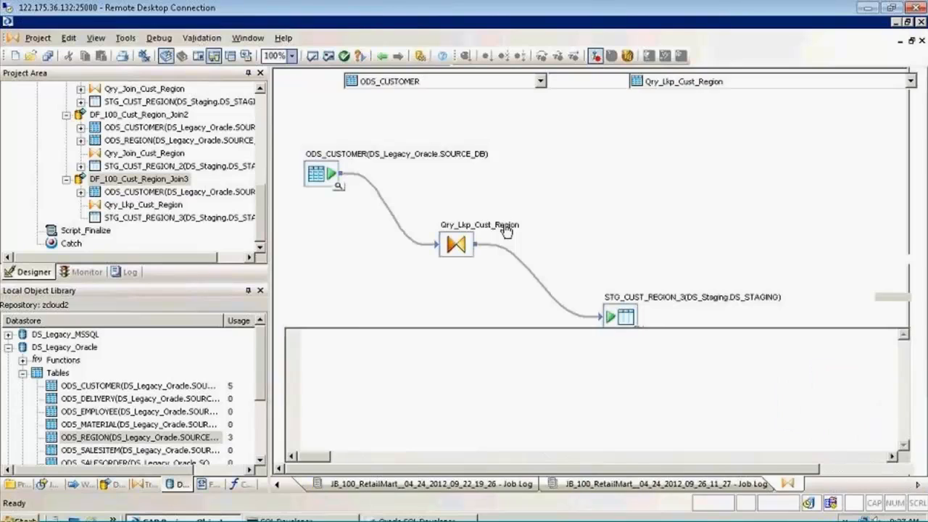
pyautogui.click(613, 230)
pyautogui.rightClick(616, 231)
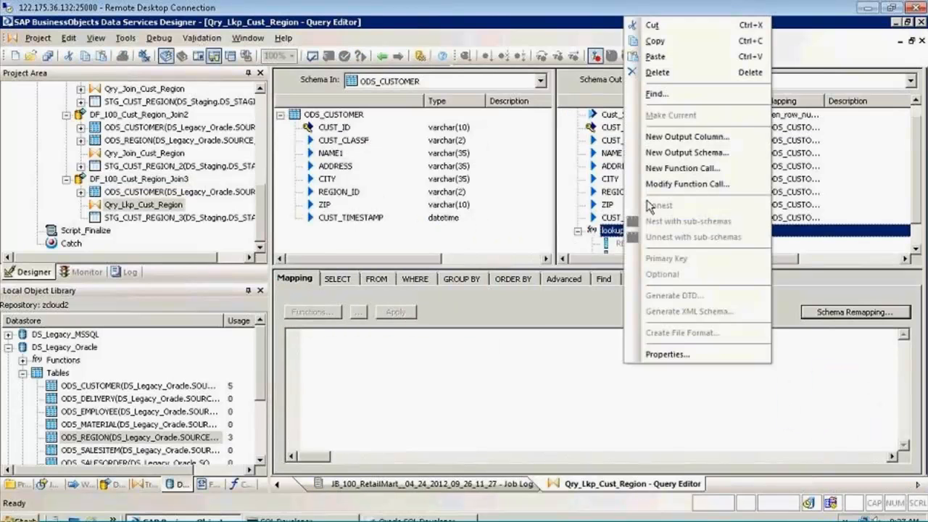
pyautogui.click(655, 186)
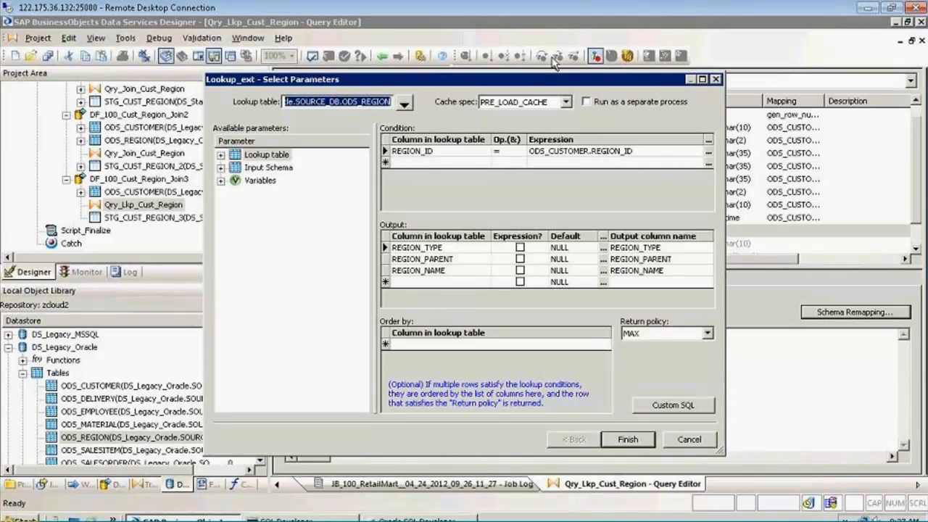
pyautogui.click(536, 102)
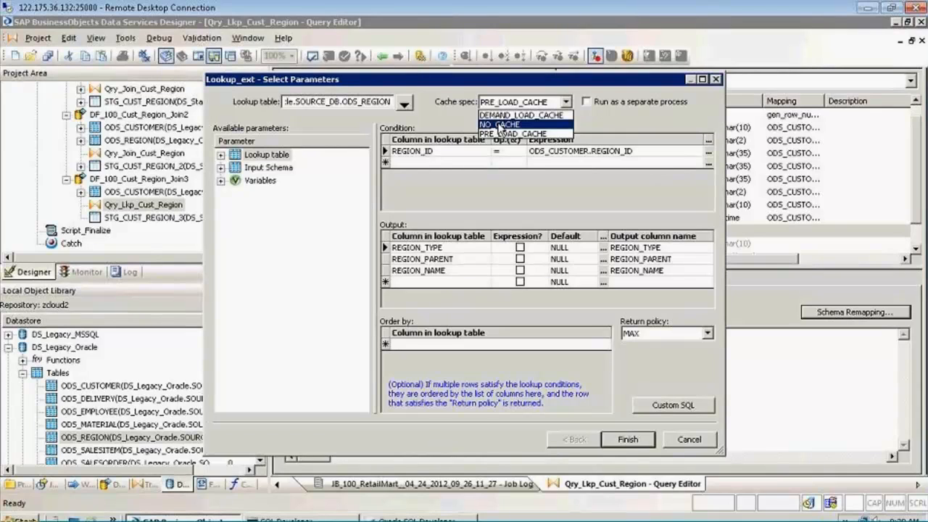
pyautogui.click(315, 105)
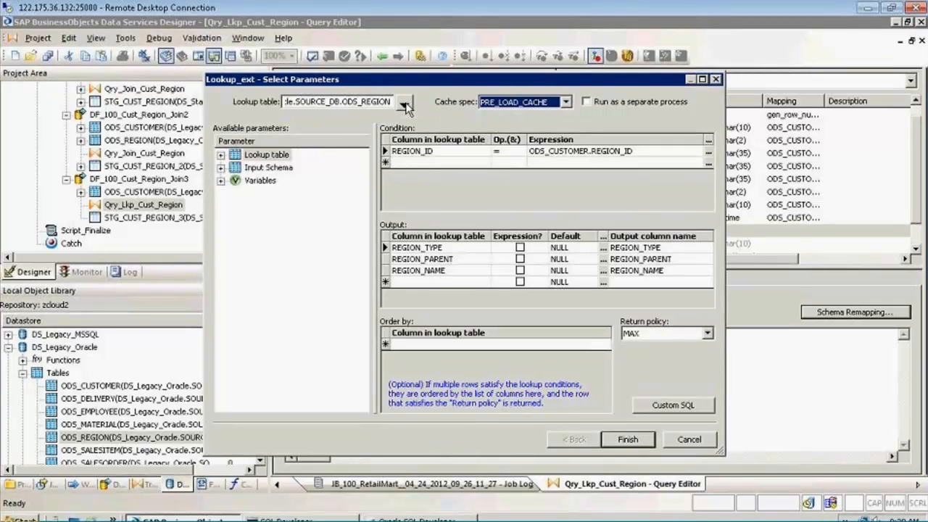
pyautogui.click(496, 105)
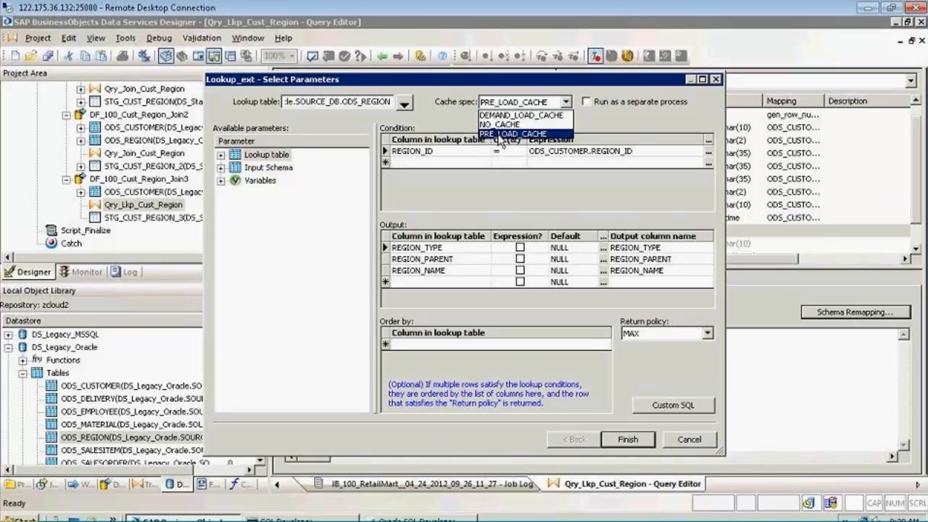
pyautogui.click(225, 164)
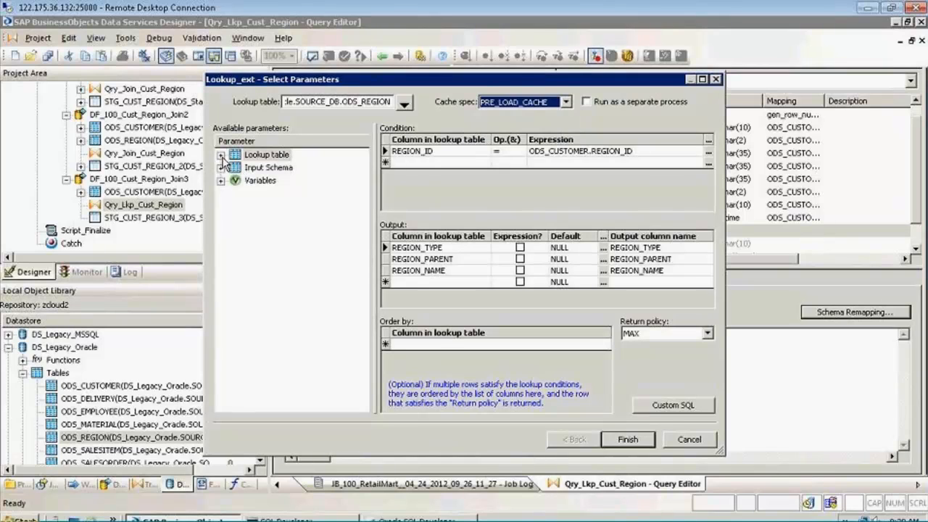
# Step: Expand the lookup table ODS_REGION to show its columns, and set the lookup's cache specification to NO_CACHE
pyautogui.click(222, 155)
pyautogui.click(235, 168)
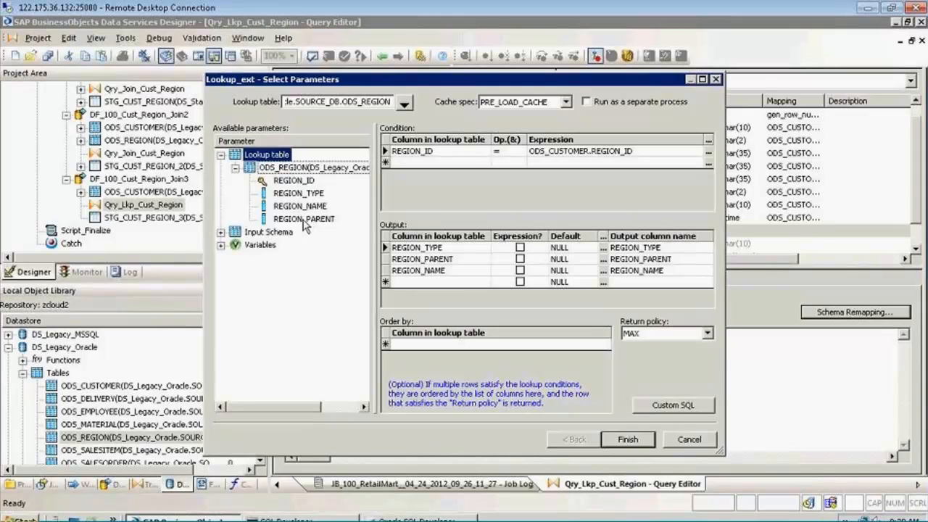
pyautogui.click(518, 109)
pyautogui.click(512, 128)
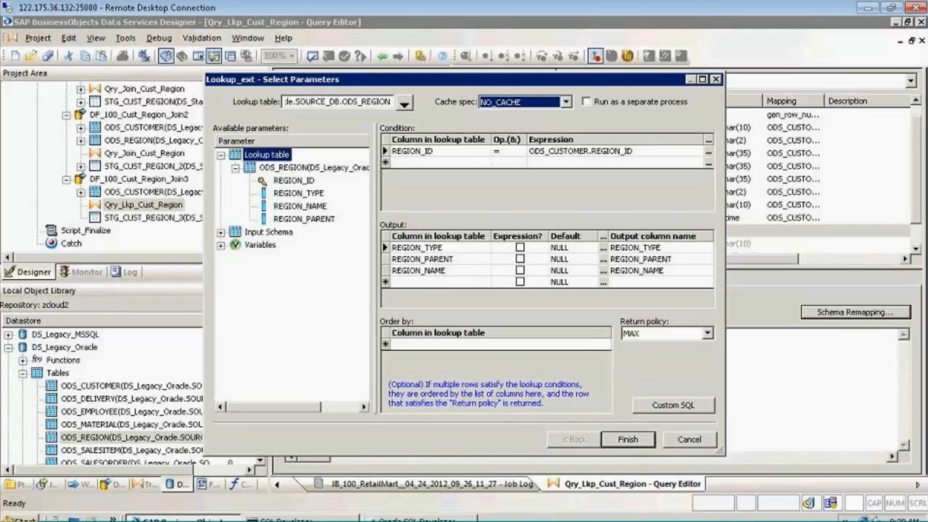
# Step: Expand the input schema to examine the ODS_CUSTOMER columns, and reopen the cache specification choices
pyautogui.click(220, 232)
pyautogui.click(234, 247)
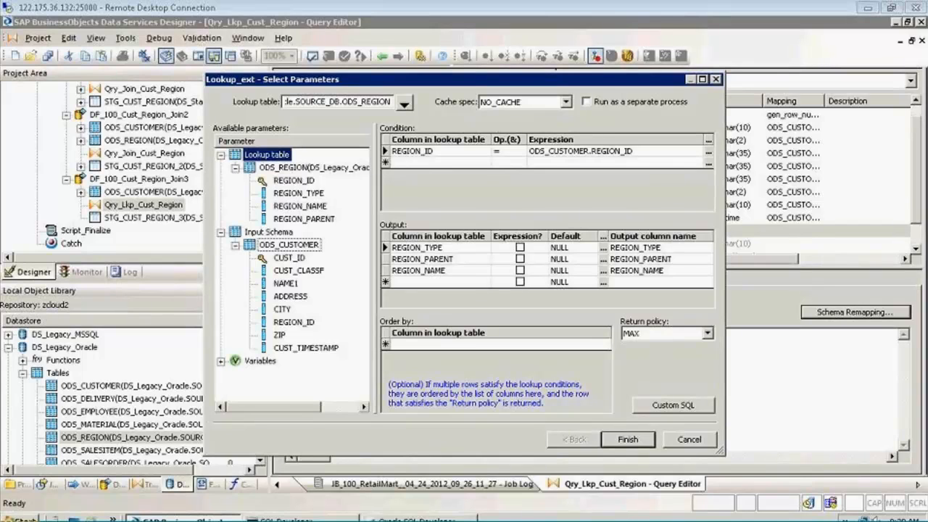
pyautogui.click(565, 103)
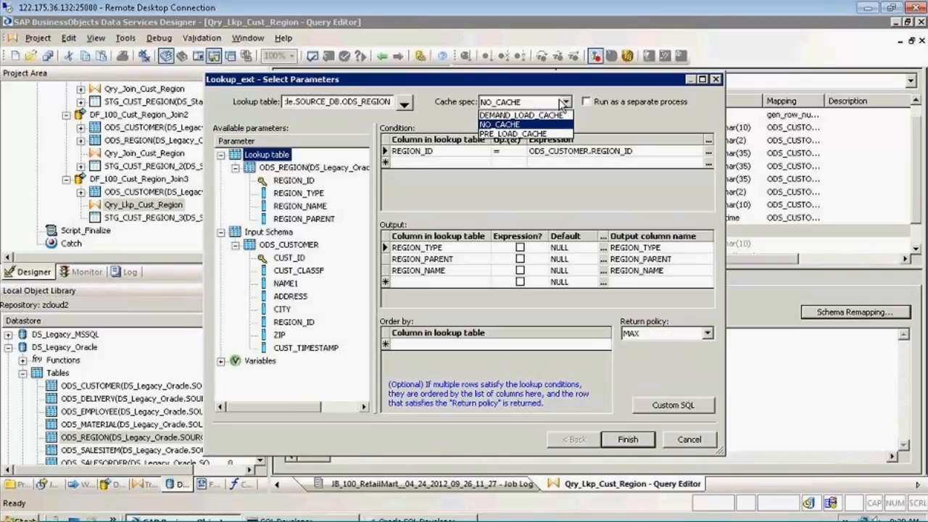